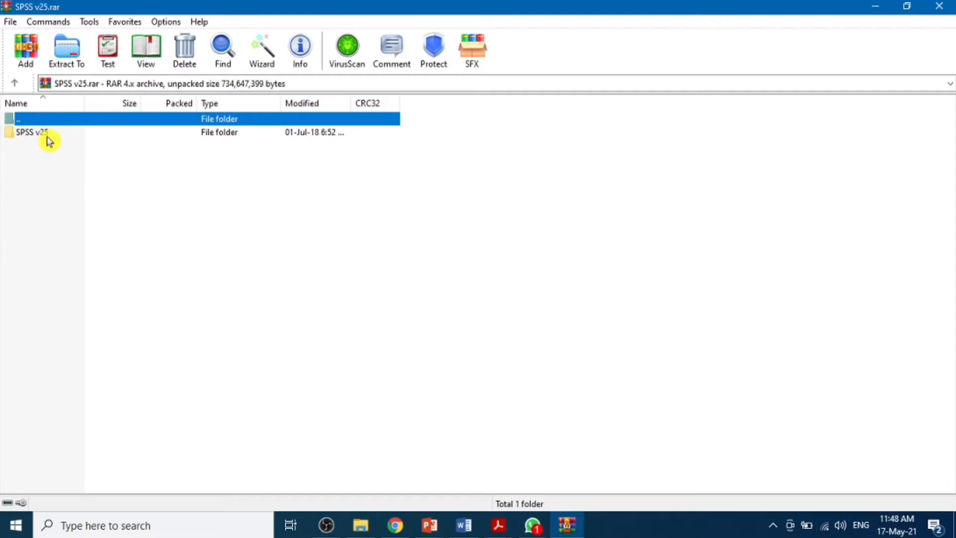
Open the SPSS v25 folder inside the archive and run the SPSS_Statistics installer application
{"action": "double_click", "coordinate": [50, 137]}
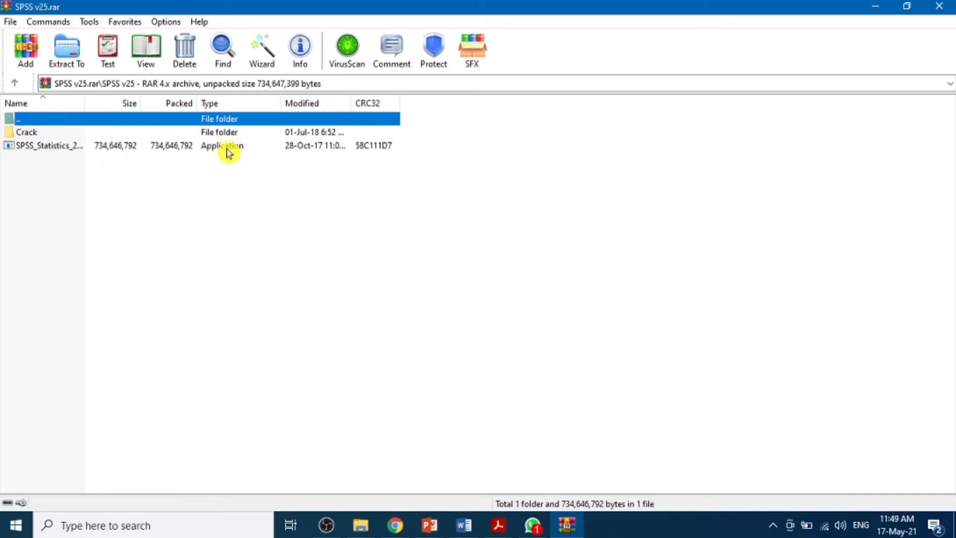
{"action": "double_click", "coordinate": [58, 148]}
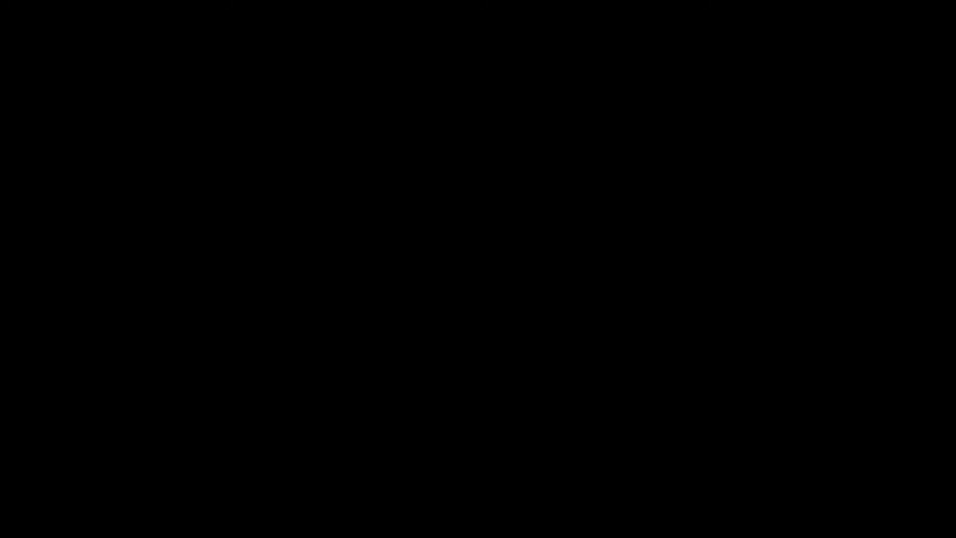
{"action": "left_click", "coordinate": [407, 360]}
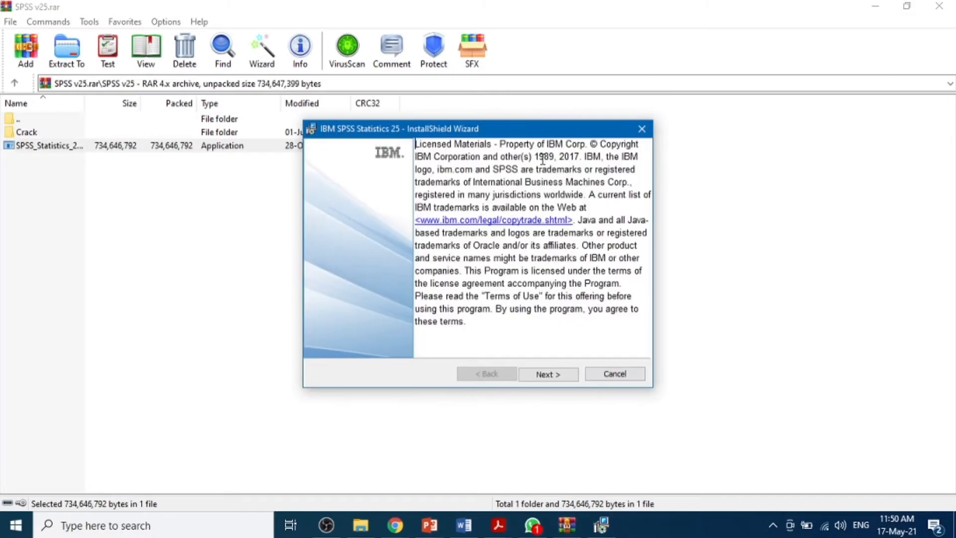
Continue past the installer's introduction and accept the IBM SPSS Statistics 25 software license agreement
{"action": "left_click", "coordinate": [553, 377]}
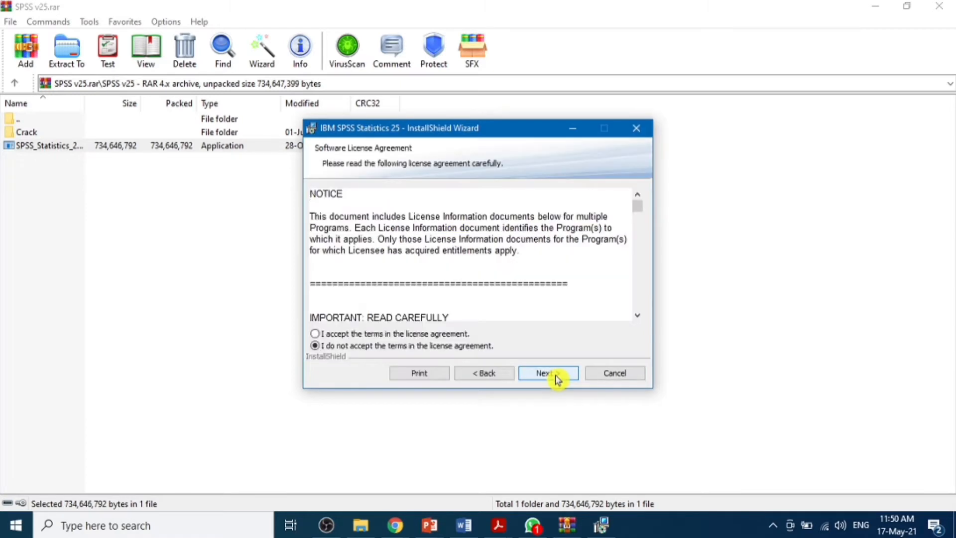
{"action": "left_click", "coordinate": [315, 334]}
{"action": "left_click", "coordinate": [551, 377]}
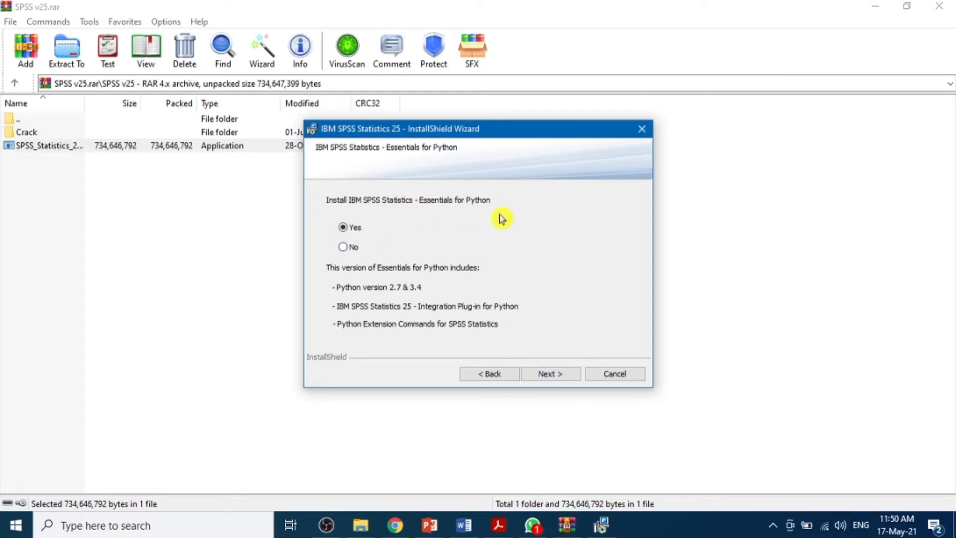
Include Essentials for Python in the installation and accept both of its license agreements
{"action": "left_click", "coordinate": [553, 374]}
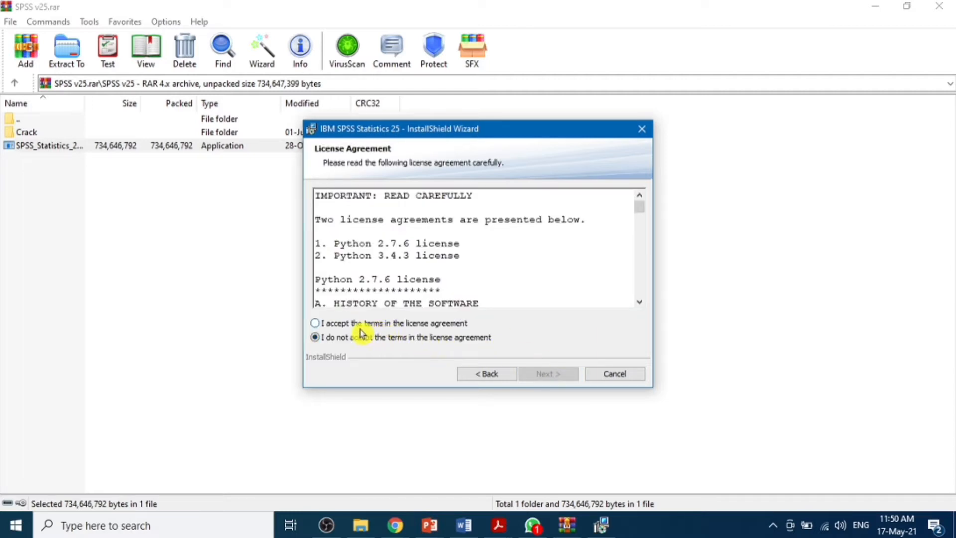
{"action": "left_click", "coordinate": [317, 324]}
{"action": "left_click", "coordinate": [550, 375]}
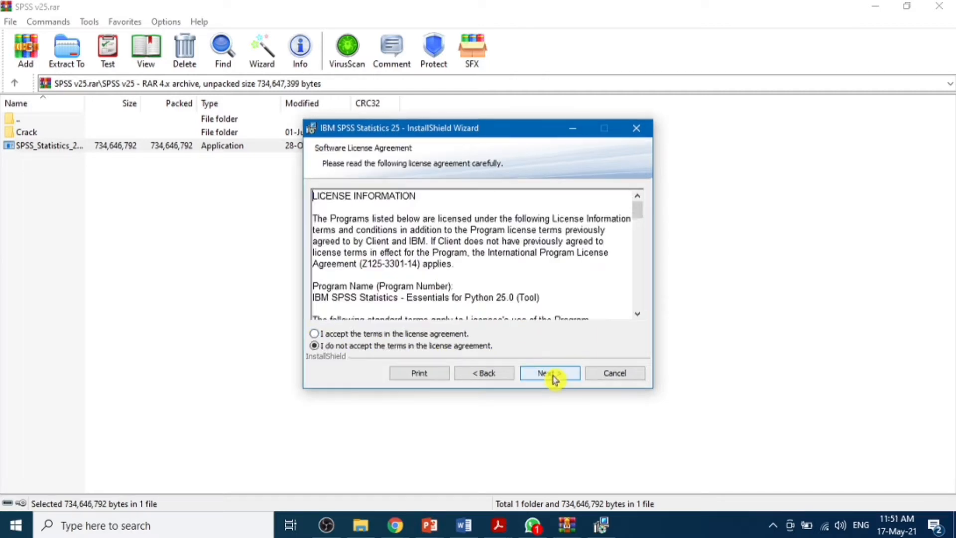
{"action": "left_click", "coordinate": [430, 335]}
{"action": "left_click", "coordinate": [552, 375]}
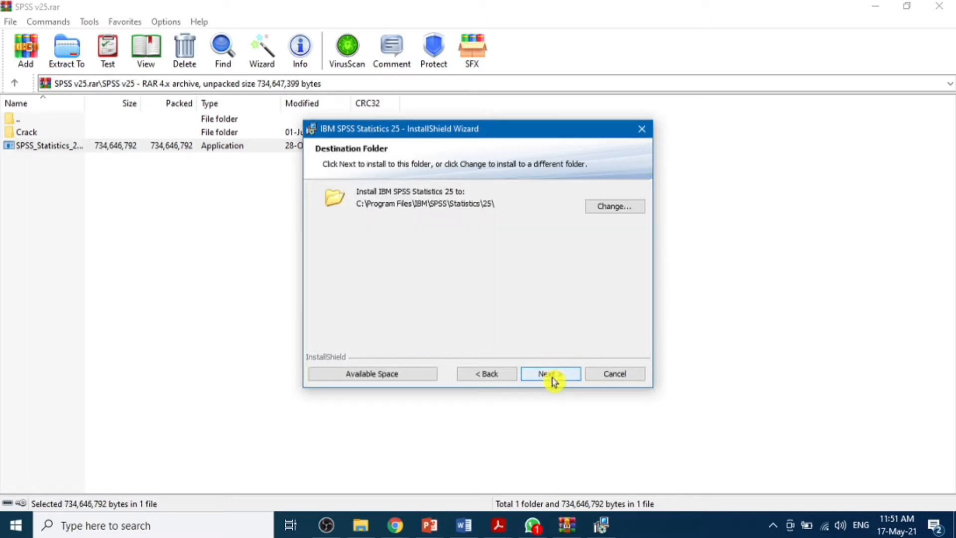
Install SPSS Statistics 25 to C:\Program Files\IBM\SPSS\Statistics\25\ and finish without starting the License Authorization Wizard
{"action": "left_click", "coordinate": [552, 377]}
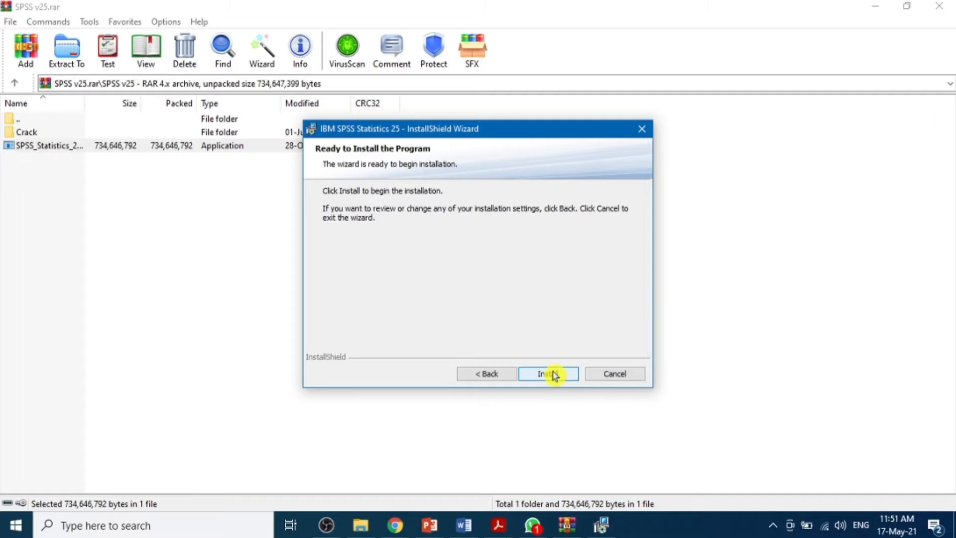
{"action": "left_click", "coordinate": [552, 375]}
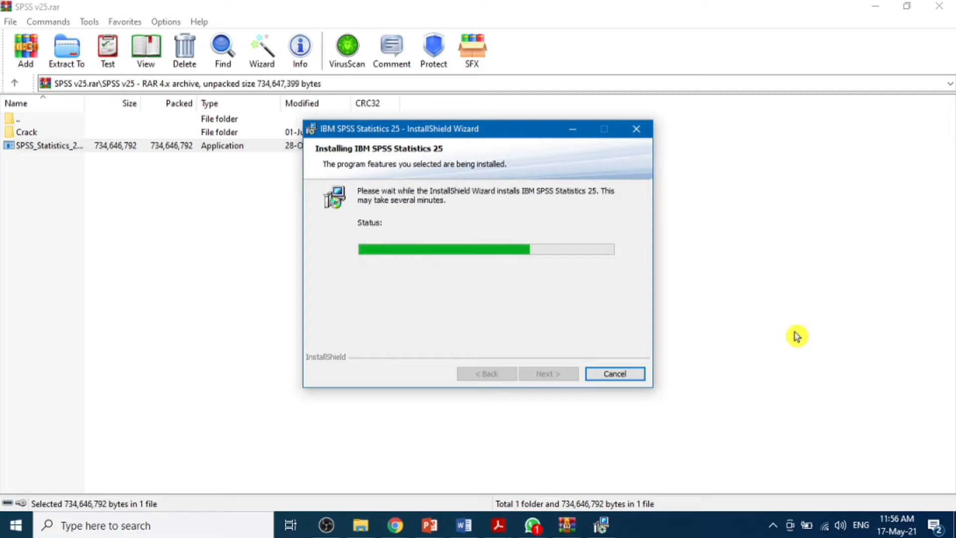
{"action": "mouse_move", "coordinate": [602, 526]}
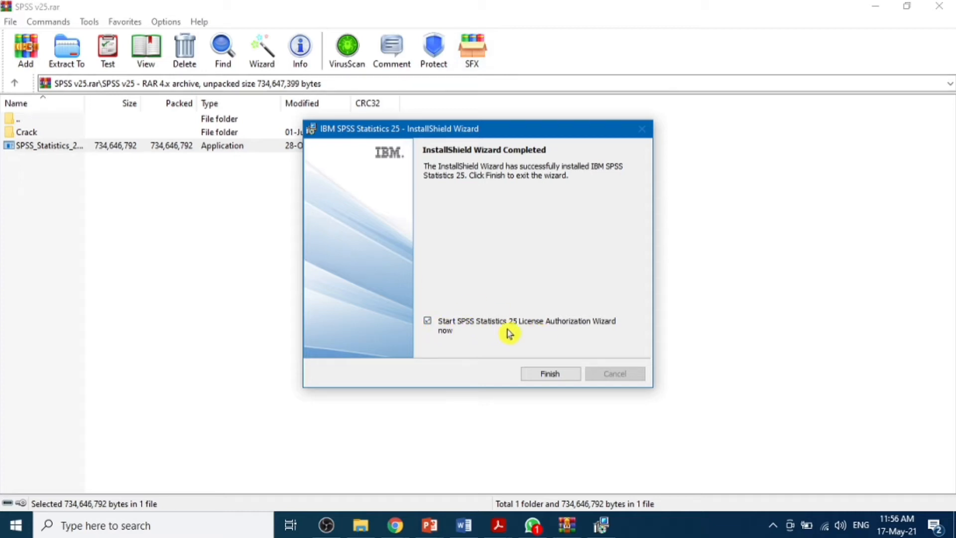
{"action": "left_click", "coordinate": [427, 321]}
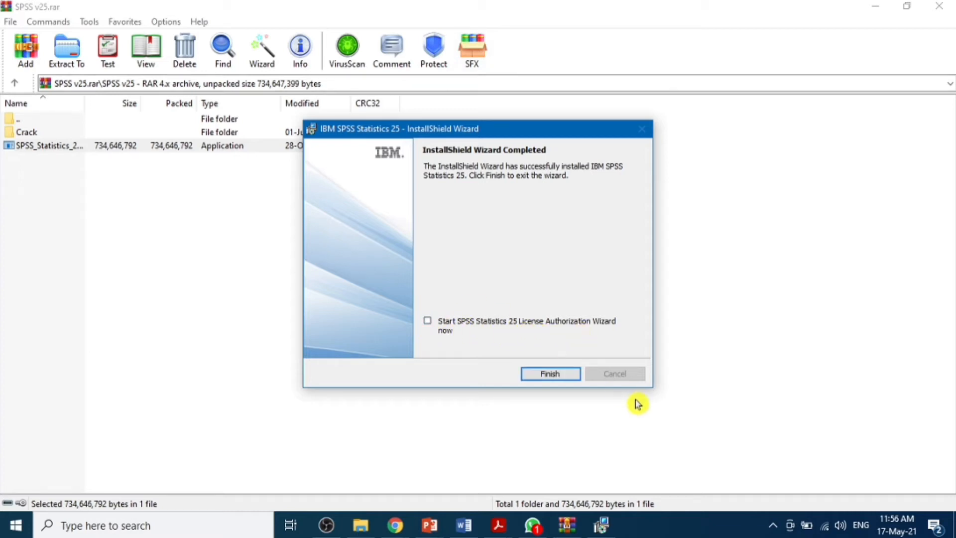
{"action": "left_click", "coordinate": [552, 377]}
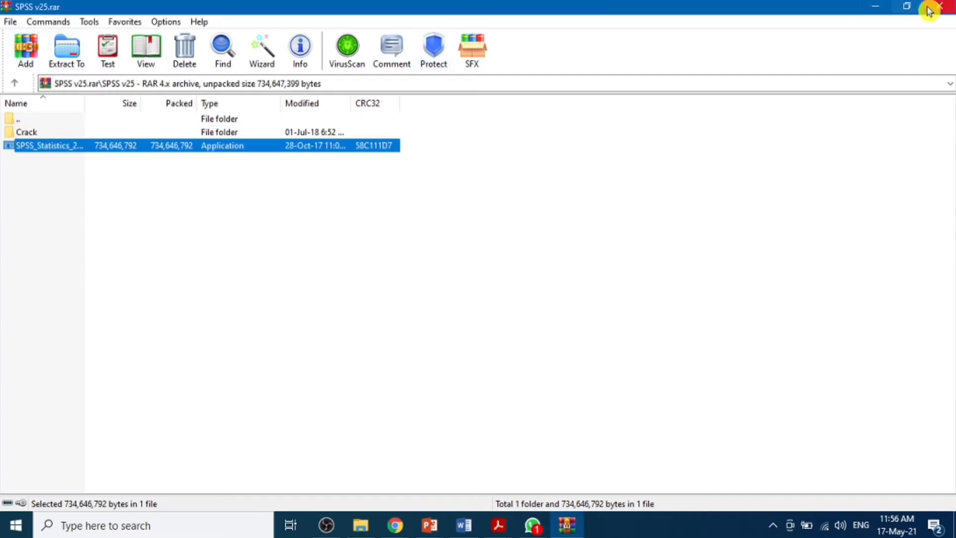
Extract the Crack folder from the archive to the desktop and open the extracted folder
{"action": "left_click", "coordinate": [907, 7]}
{"action": "left_click_drag", "start_coordinate": [252, 267], "coordinate": [343, 53]}
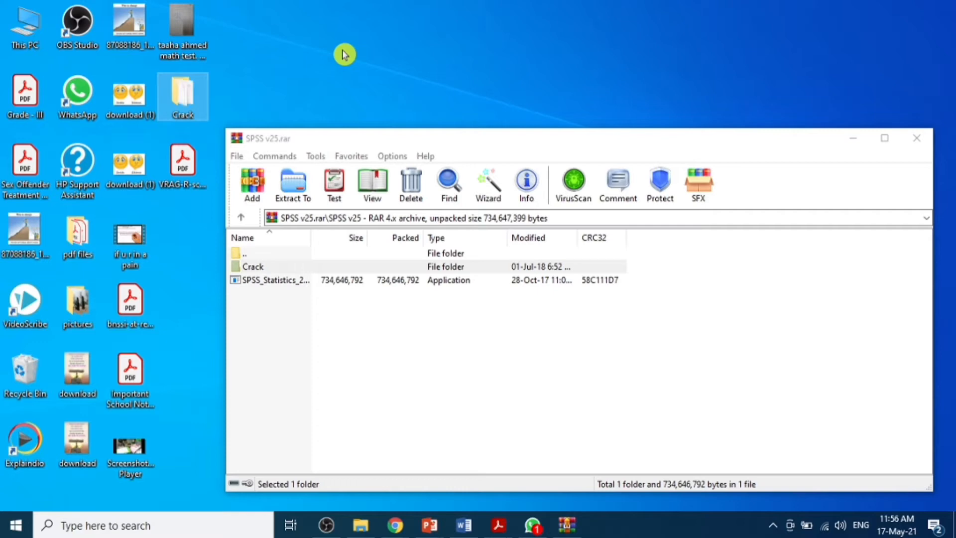
{"action": "double_click", "coordinate": [194, 93]}
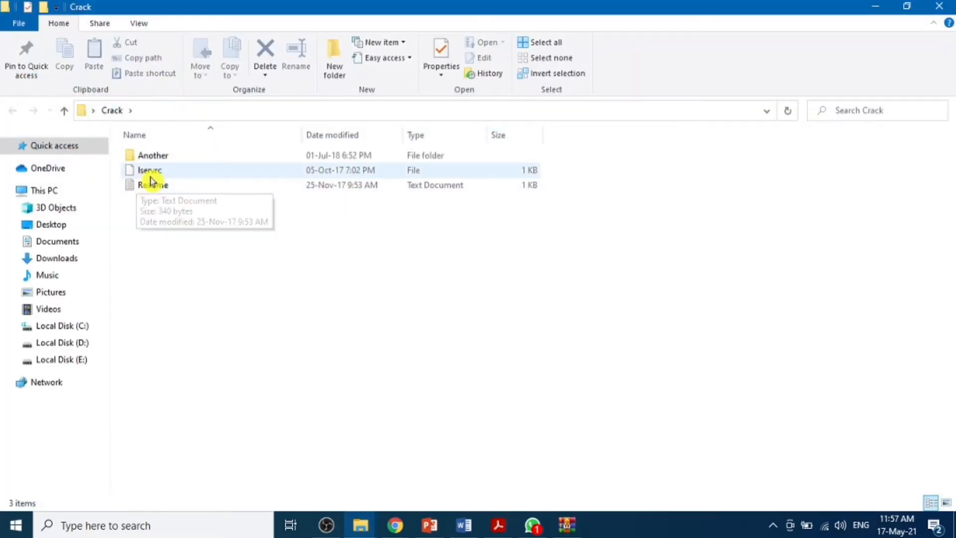
Copy the lservrc file from the Crack folder
{"action": "right_click", "coordinate": [166, 176]}
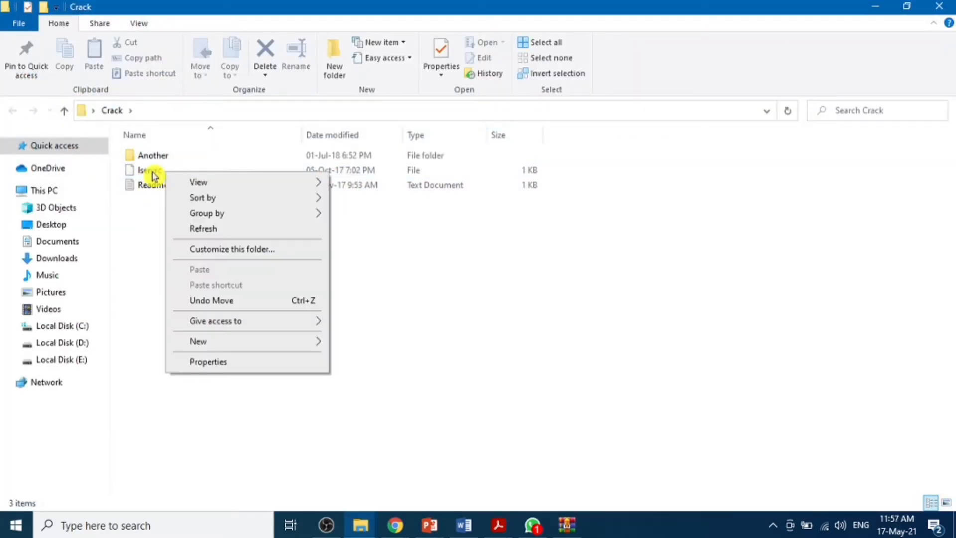
{"action": "left_click", "coordinate": [152, 172]}
{"action": "right_click", "coordinate": [153, 174]}
{"action": "left_click", "coordinate": [211, 385]}
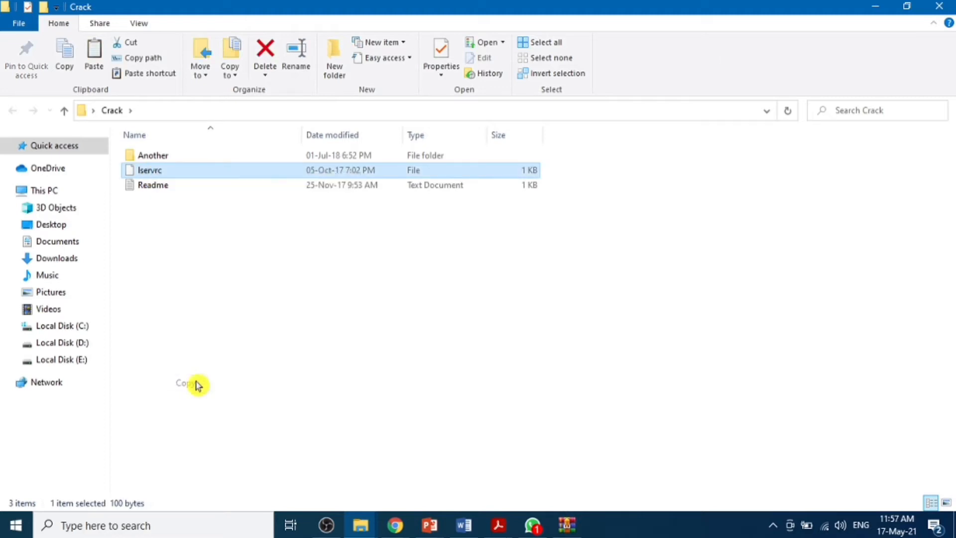
Go to the Program Files folder on Local Disk (C:)
{"action": "left_click", "coordinate": [55, 326]}
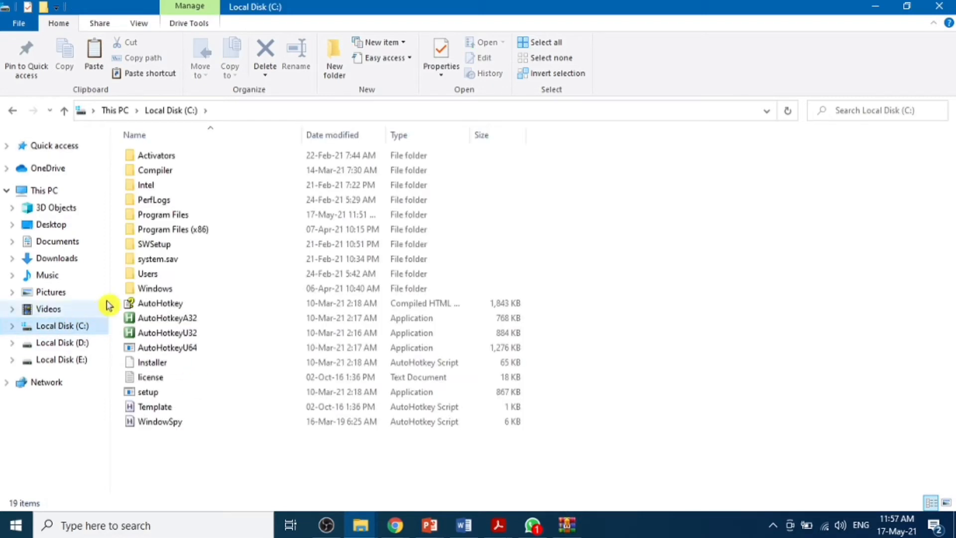
{"action": "double_click", "coordinate": [209, 221]}
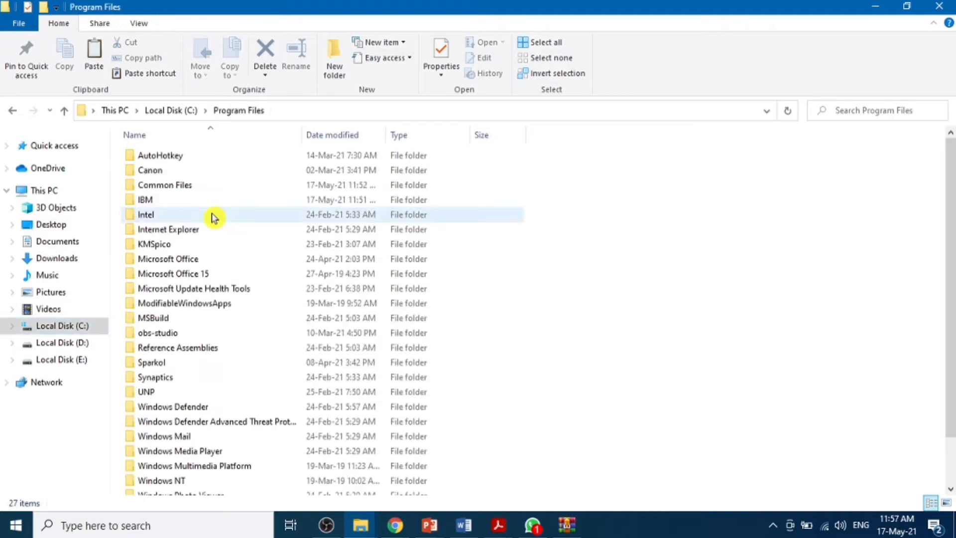
{"action": "left_click_drag", "start_coordinate": [952, 214], "coordinate": [953, 320]}
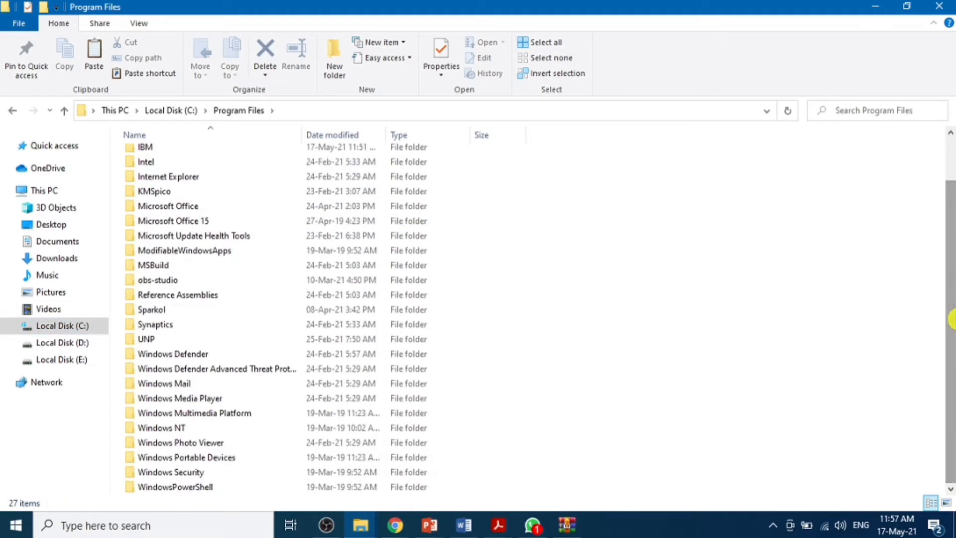
{"action": "left_click", "coordinate": [64, 111]}
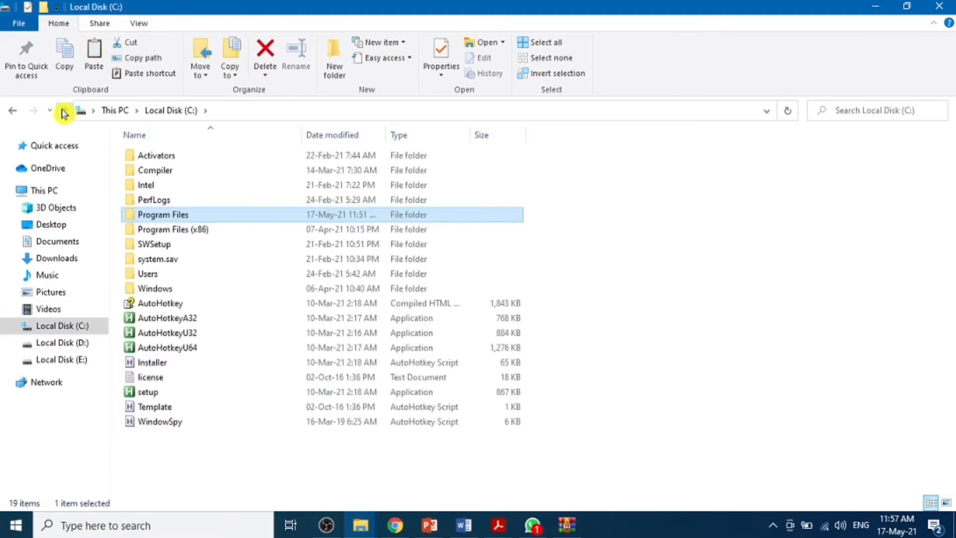
{"action": "left_click", "coordinate": [189, 232]}
{"action": "double_click", "coordinate": [188, 231]}
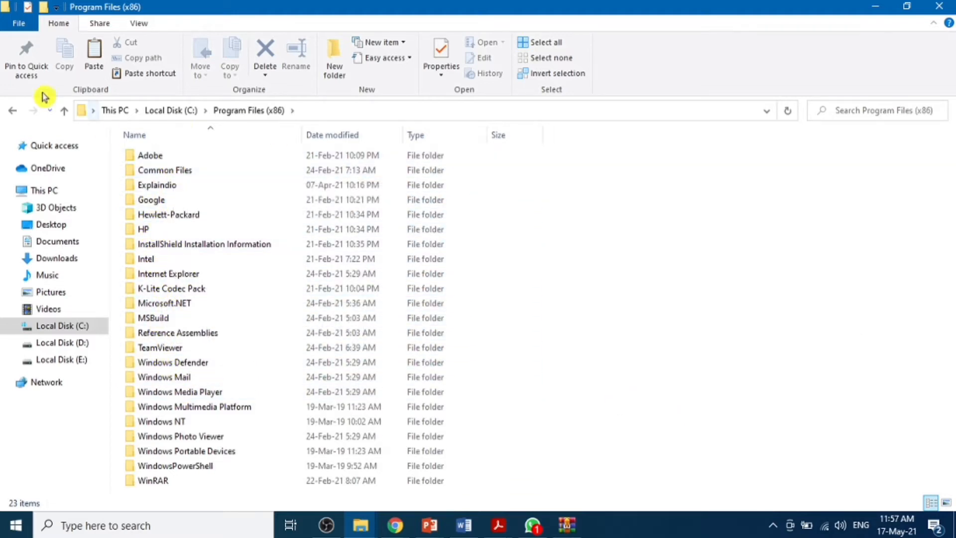
{"action": "left_click", "coordinate": [63, 110]}
{"action": "double_click", "coordinate": [188, 214]}
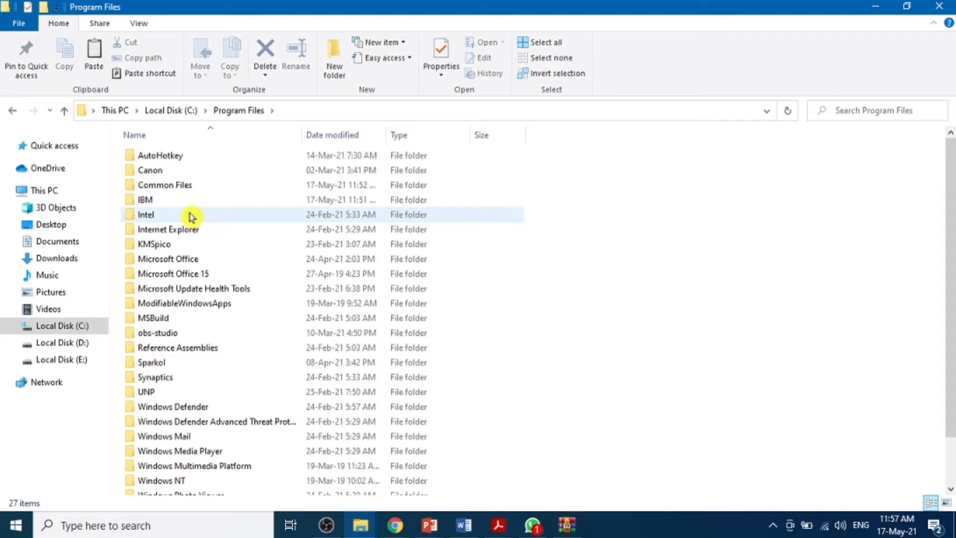
Open the installation folder IBM\SPSS\Statistics\25 inside Program Files
{"action": "double_click", "coordinate": [147, 201]}
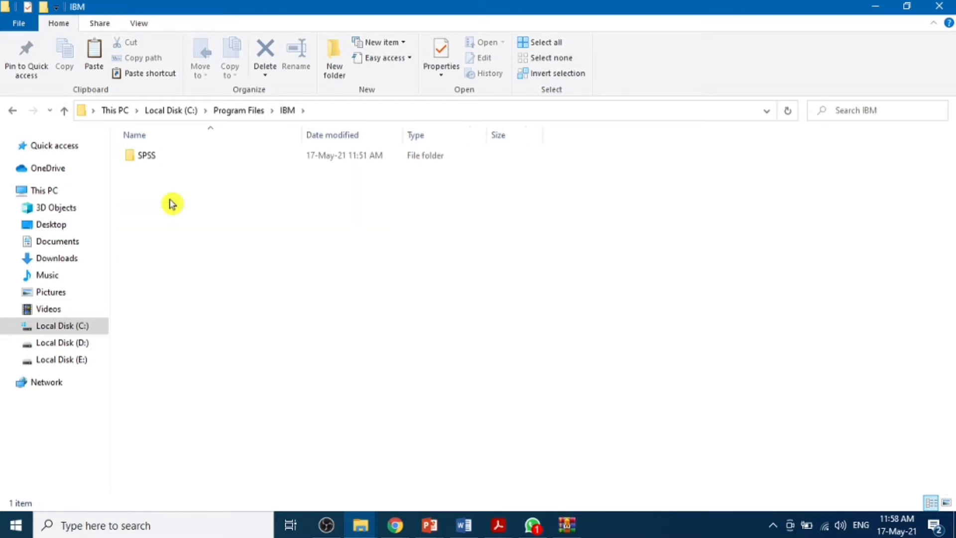
{"action": "double_click", "coordinate": [148, 157]}
{"action": "double_click", "coordinate": [185, 157]}
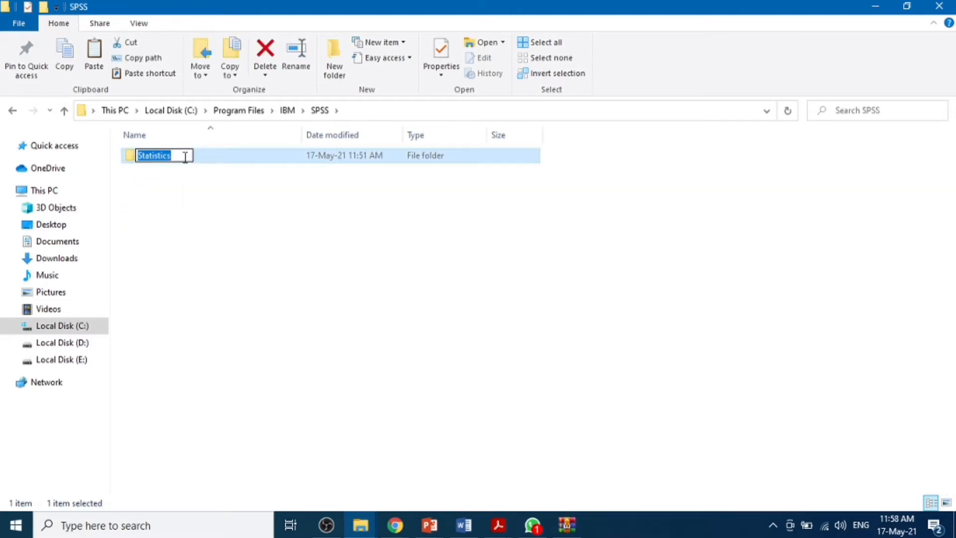
{"action": "double_click", "coordinate": [225, 157]}
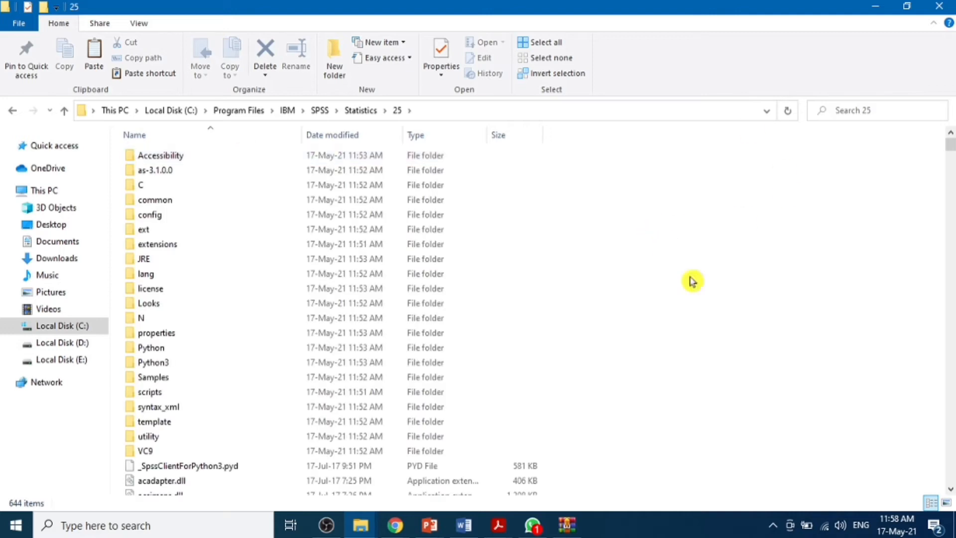
Paste lservrc into the 25 folder, replacing the existing file and granting administrator permission
{"action": "mouse_move", "coordinate": [952, 145]}
{"action": "left_mouse_down"}
{"action": "mouse_move", "coordinate": [951, 319]}
{"action": "mouse_move", "coordinate": [945, 136]}
{"action": "left_mouse_up"}
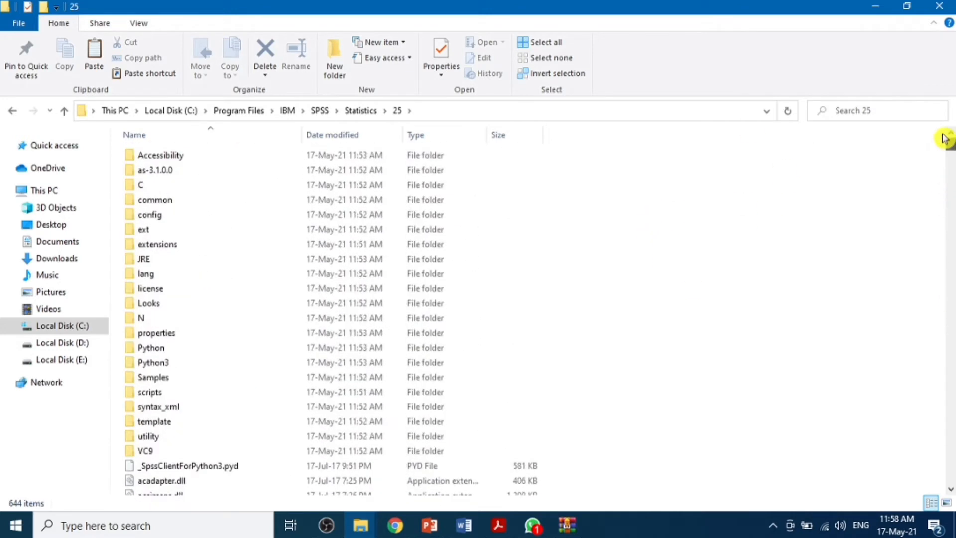
{"action": "right_click", "coordinate": [608, 220]}
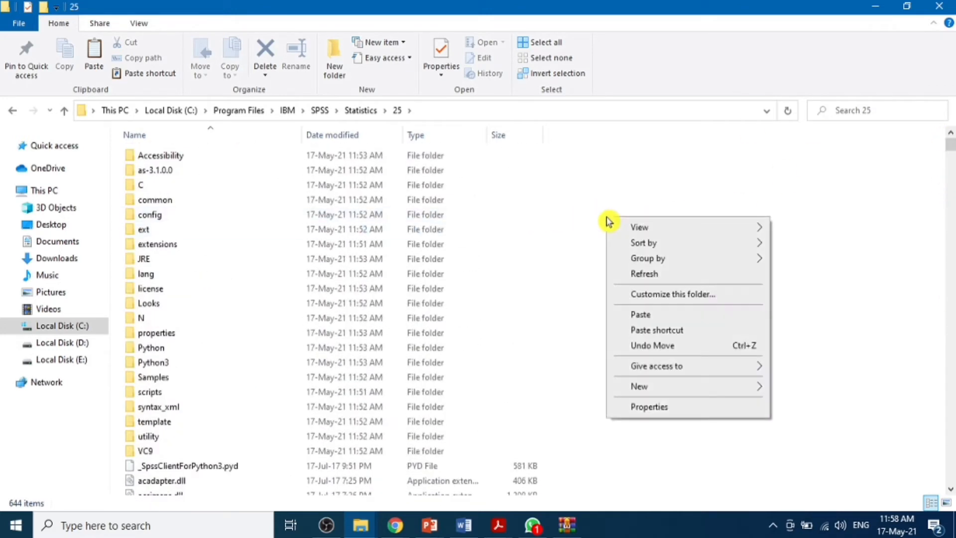
{"action": "left_click", "coordinate": [641, 315]}
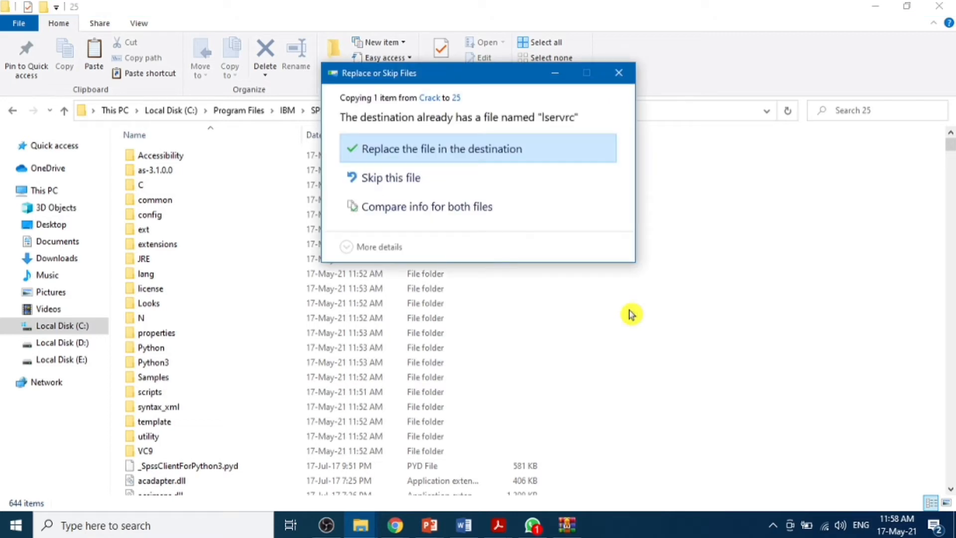
{"action": "left_click", "coordinate": [452, 150]}
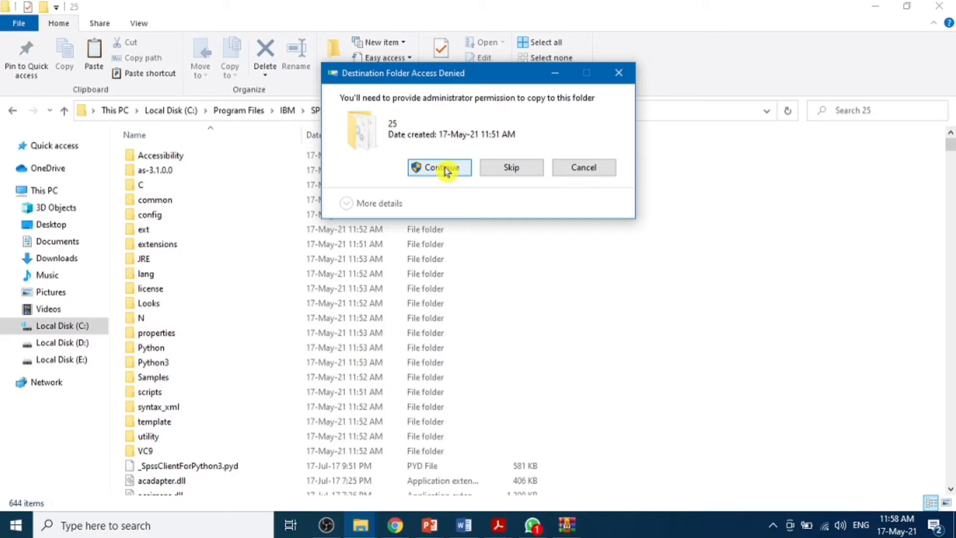
{"action": "left_click", "coordinate": [447, 171]}
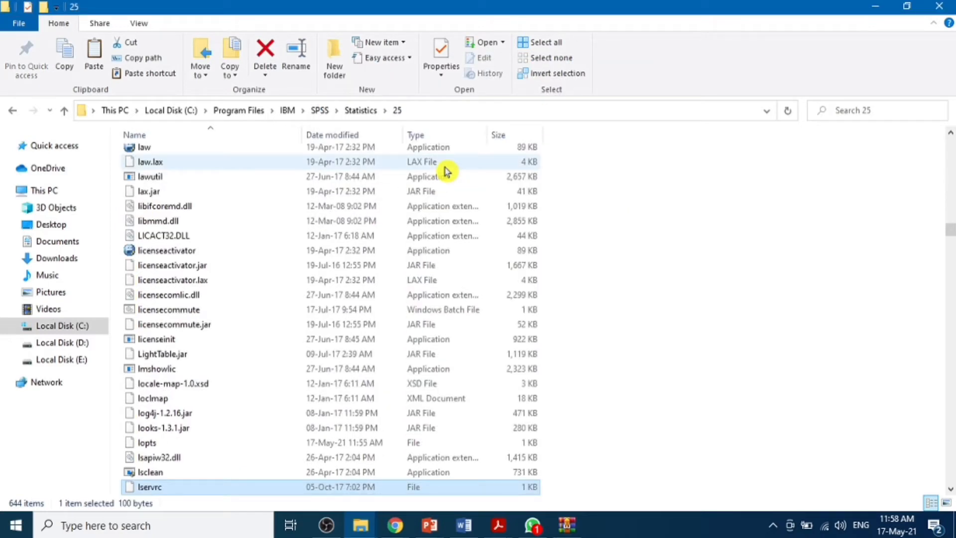
Clear the open folder and archive windows off the desktop, search Windows for "ibm" and launch IBM SPSS Statistics 25
{"action": "left_click", "coordinate": [875, 6]}
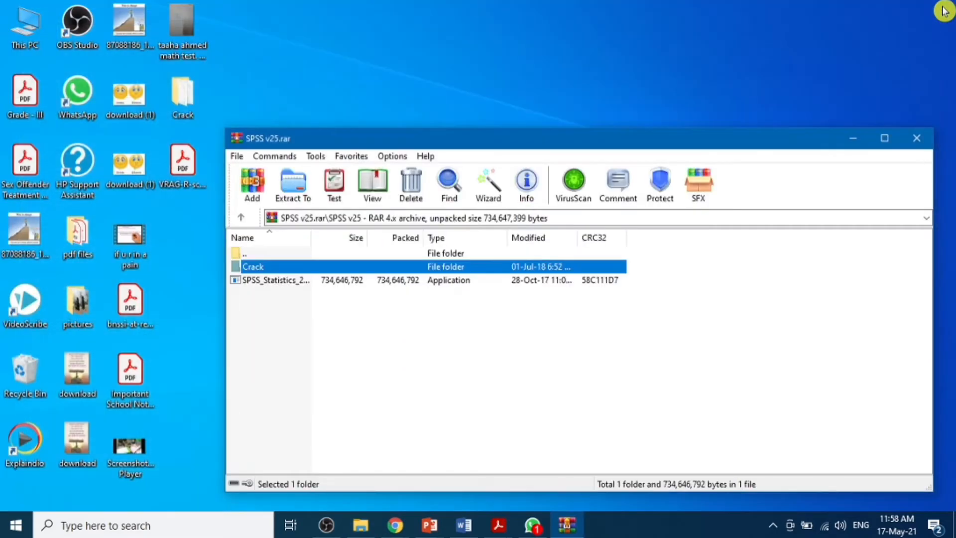
{"action": "left_click", "coordinate": [917, 138]}
{"action": "left_click", "coordinate": [63, 525]}
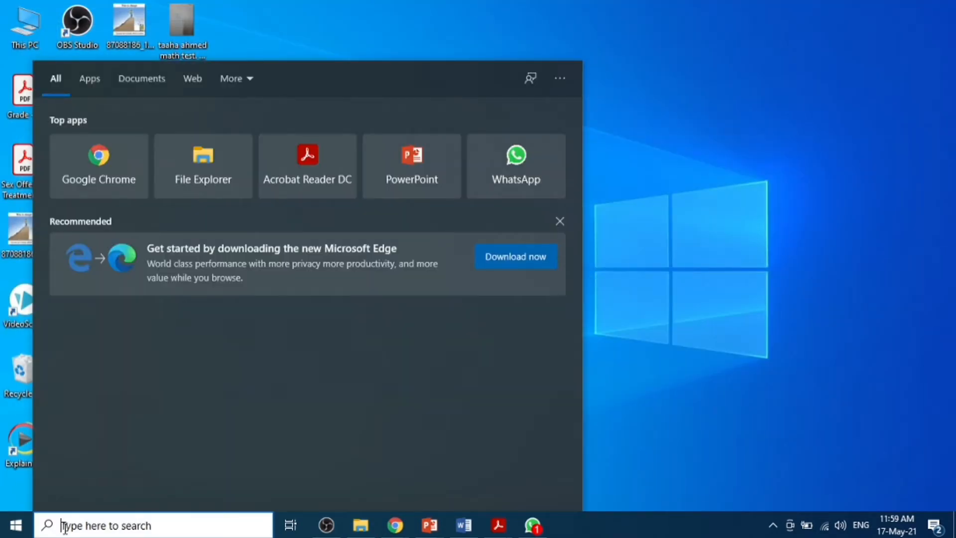
{"action": "type", "text": "ibm"}
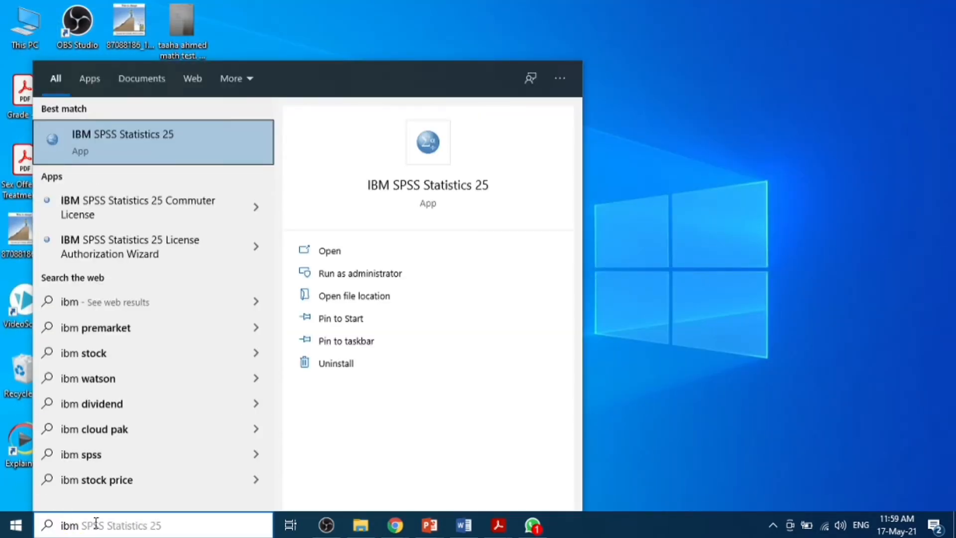
{"action": "left_click", "coordinate": [431, 192]}
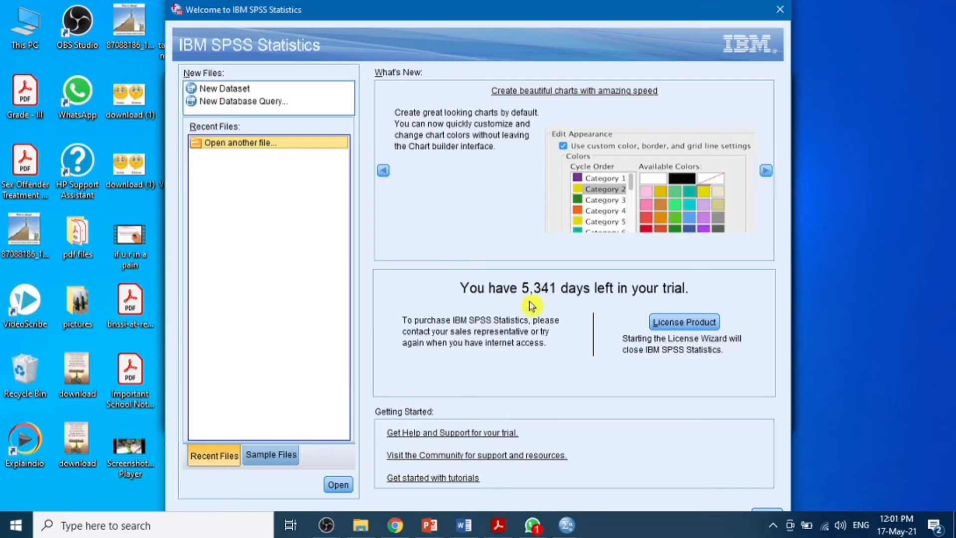
Dismiss the welcome screen and show the empty Data Editor maximized in Variable View
{"action": "left_click", "coordinate": [762, 511]}
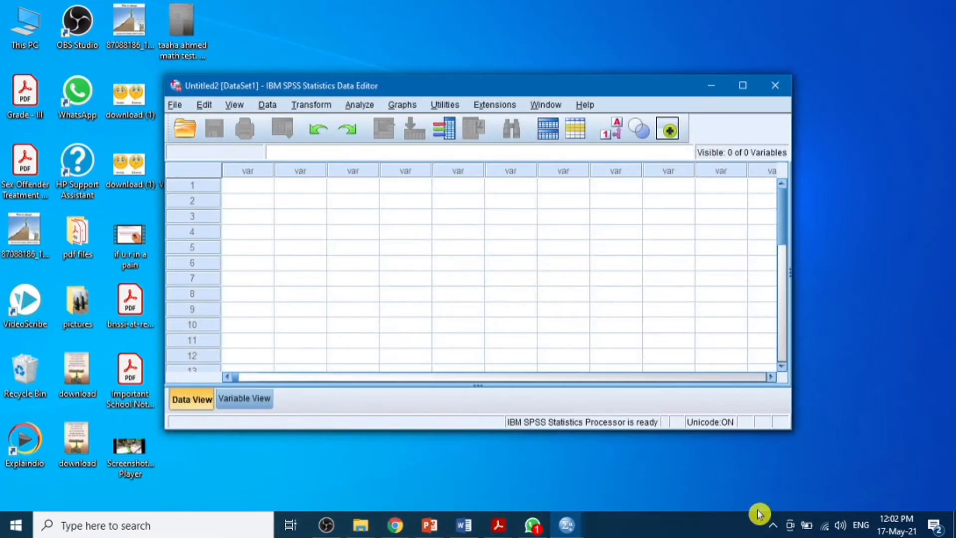
{"action": "left_click", "coordinate": [743, 84]}
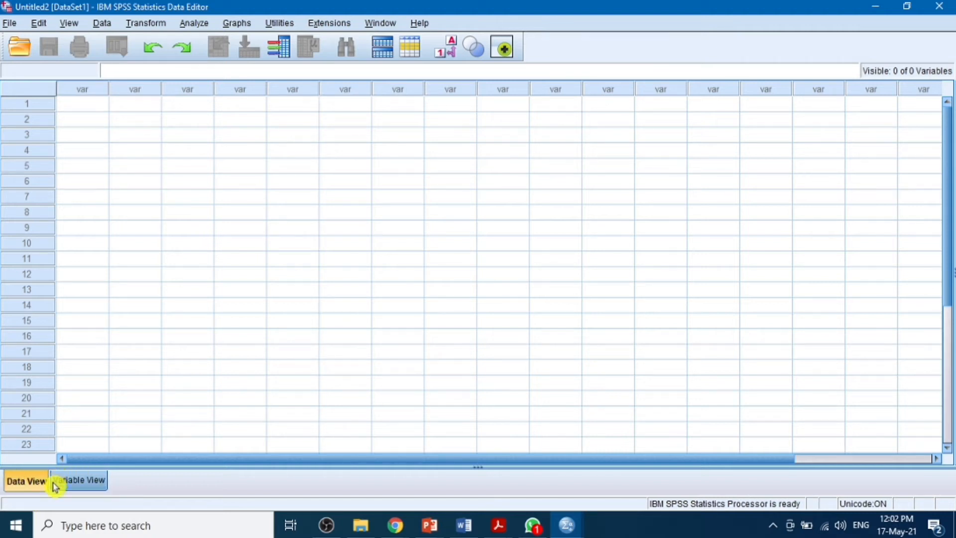
{"action": "left_click", "coordinate": [91, 484]}
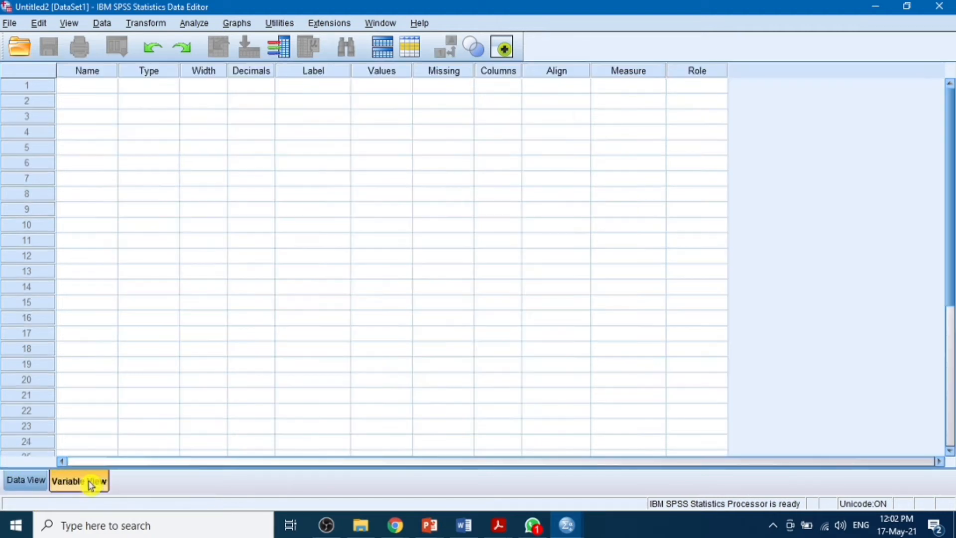
Define the first three variables in rows 1 to 3 with the names age, gender and education
{"action": "left_click", "coordinate": [84, 88]}
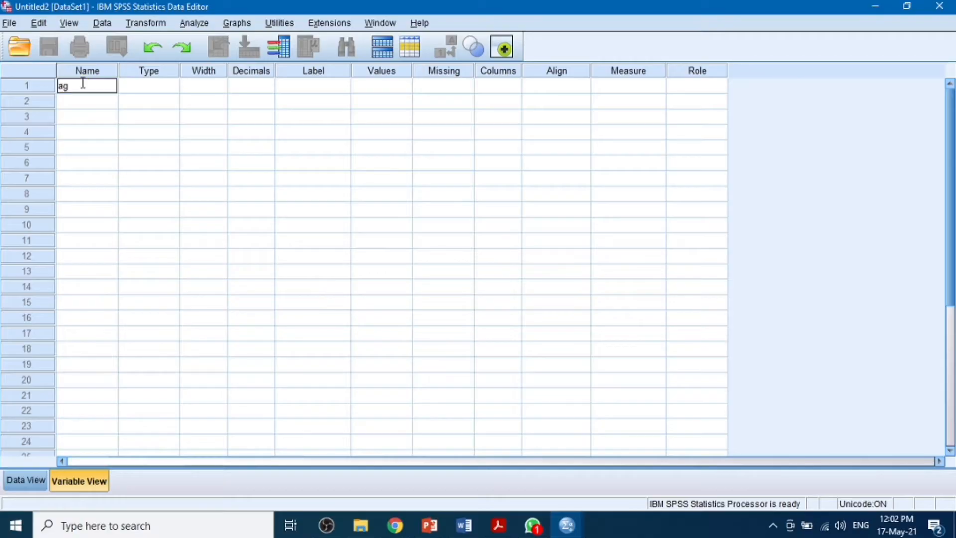
{"action": "type", "text": "e"}
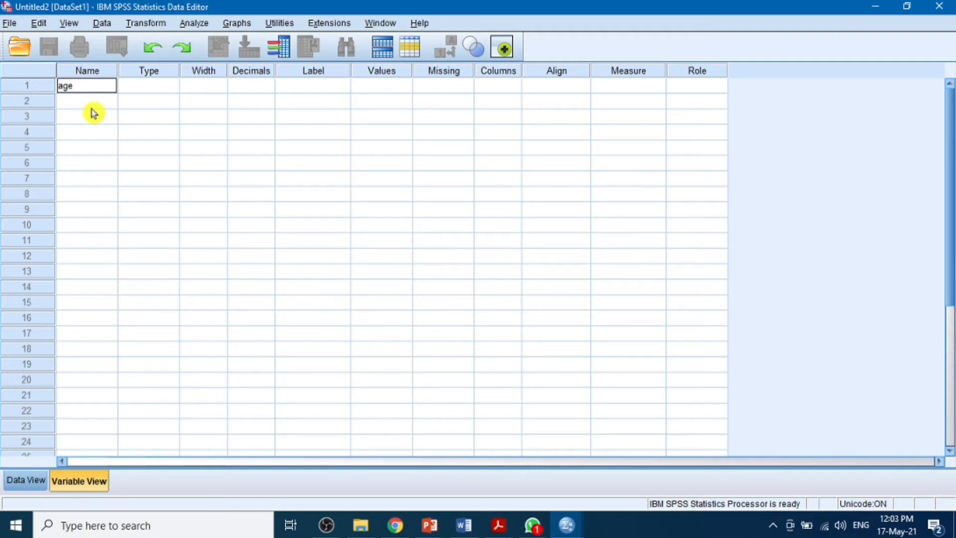
{"action": "left_click", "coordinate": [75, 103]}
{"action": "type", "text": "gender"}
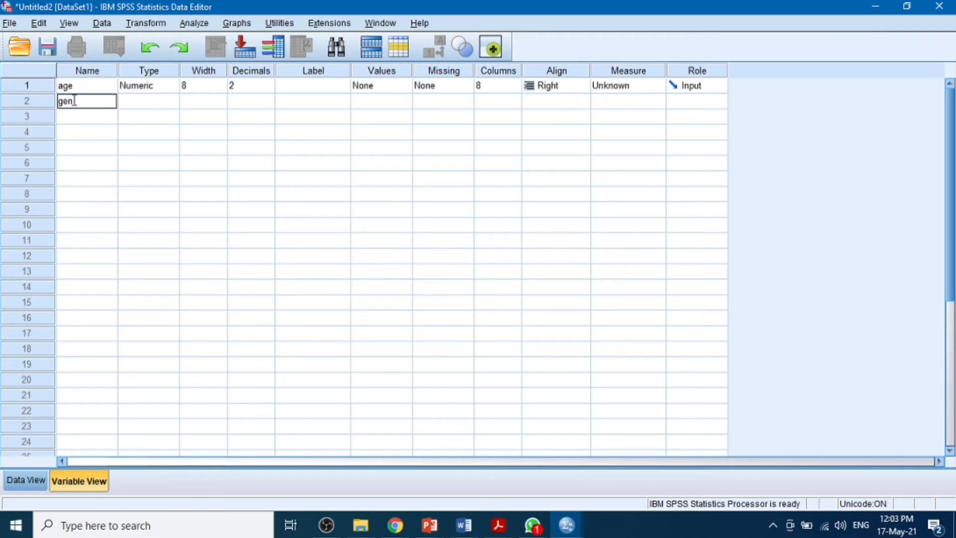
{"action": "left_click", "coordinate": [79, 120]}
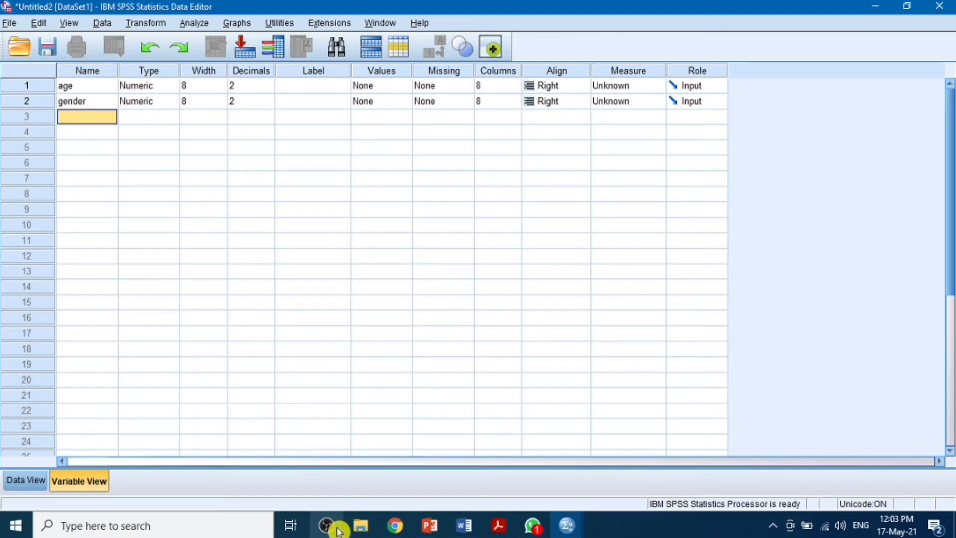
{"action": "type", "text": "education"}
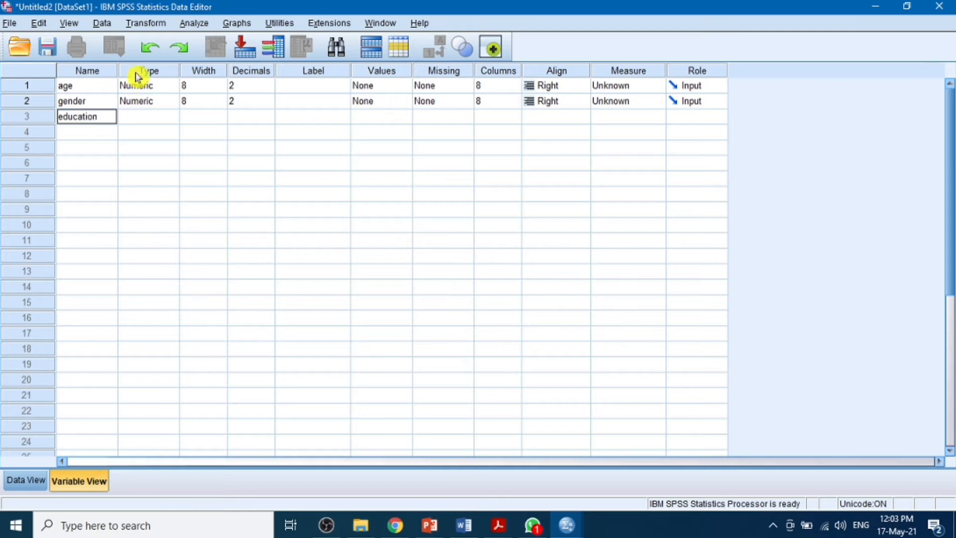
Add the demographic variables ses, familysystem and religion in rows 4 to 6
{"action": "left_click", "coordinate": [83, 133]}
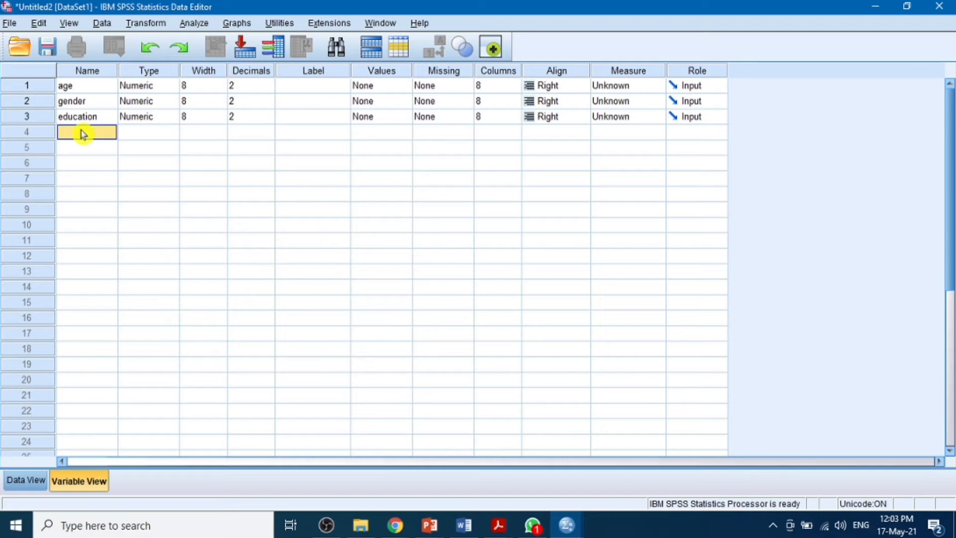
{"action": "type", "text": "ses"}
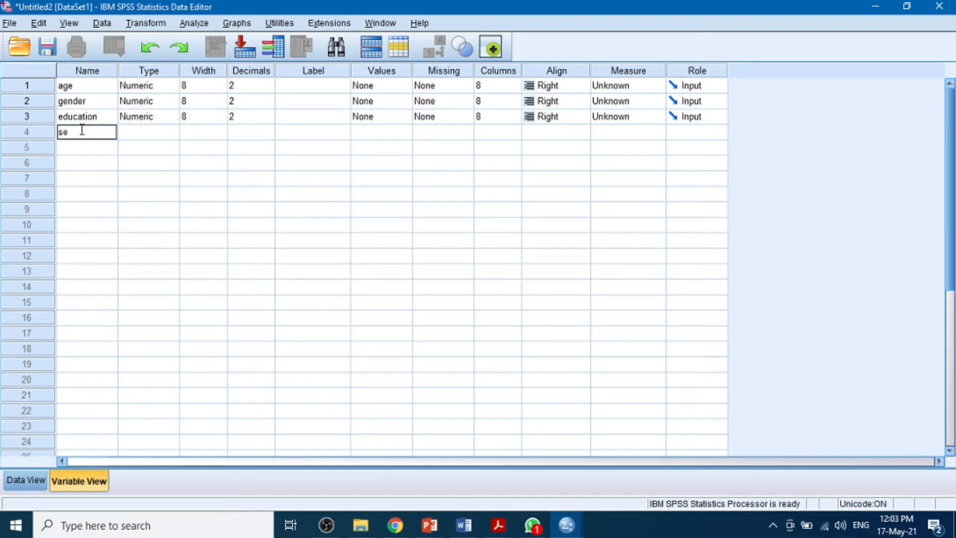
{"action": "left_click", "coordinate": [78, 148]}
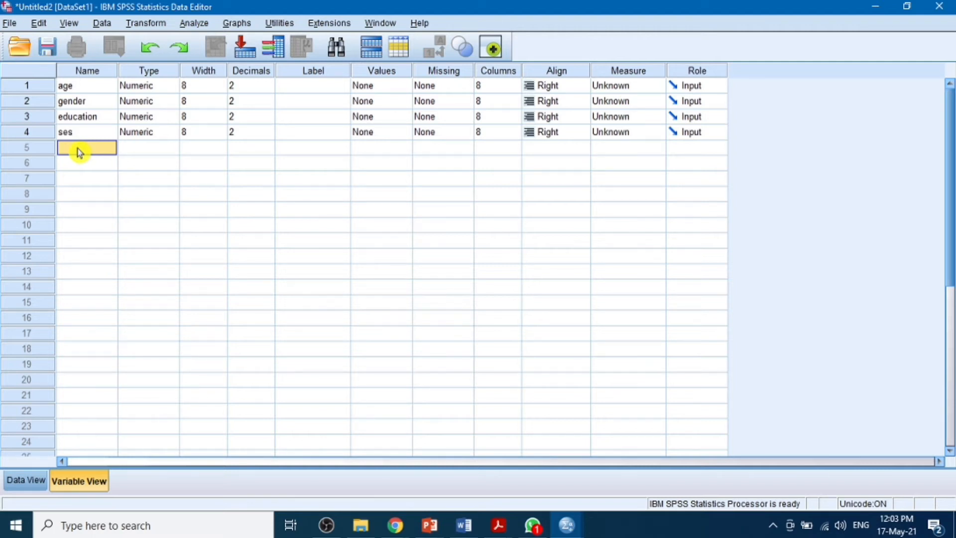
{"action": "type", "text": "familysy"}
{"action": "key", "text": "BackSpace"}
{"action": "key", "text": "BackSpace"}
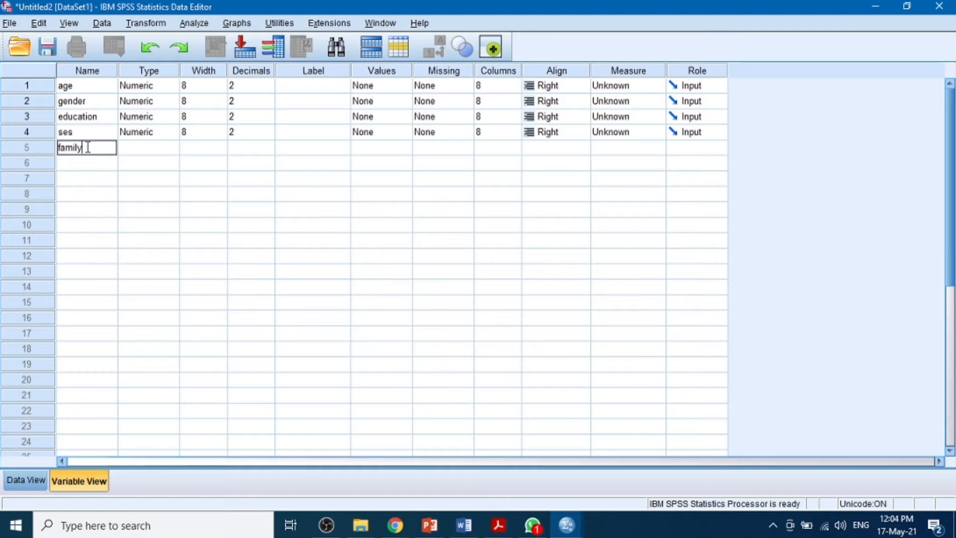
{"action": "type", "text": "system"}
{"action": "left_click", "coordinate": [64, 163]}
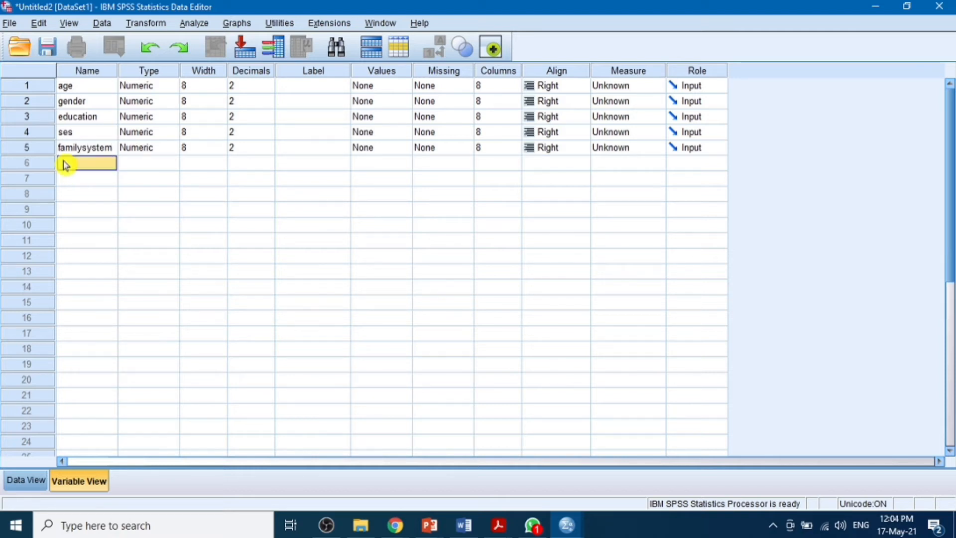
{"action": "type", "text": "religion"}
Add four scale item variables named CBA1, CBA2, CBA3 and CBA4 in rows 7 to 10
{"action": "left_click", "coordinate": [68, 184]}
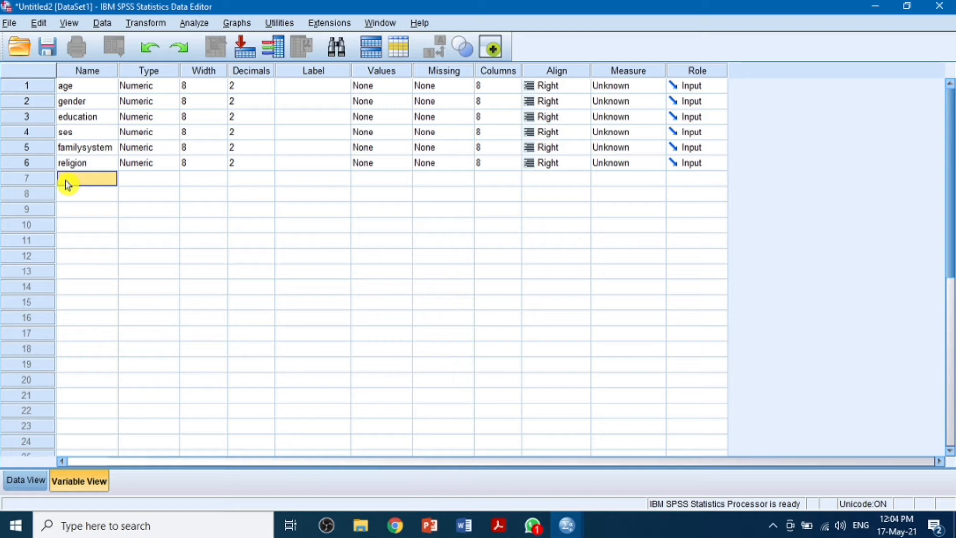
{"action": "type", "text": "CBA1"}
{"action": "left_click", "coordinate": [68, 195]}
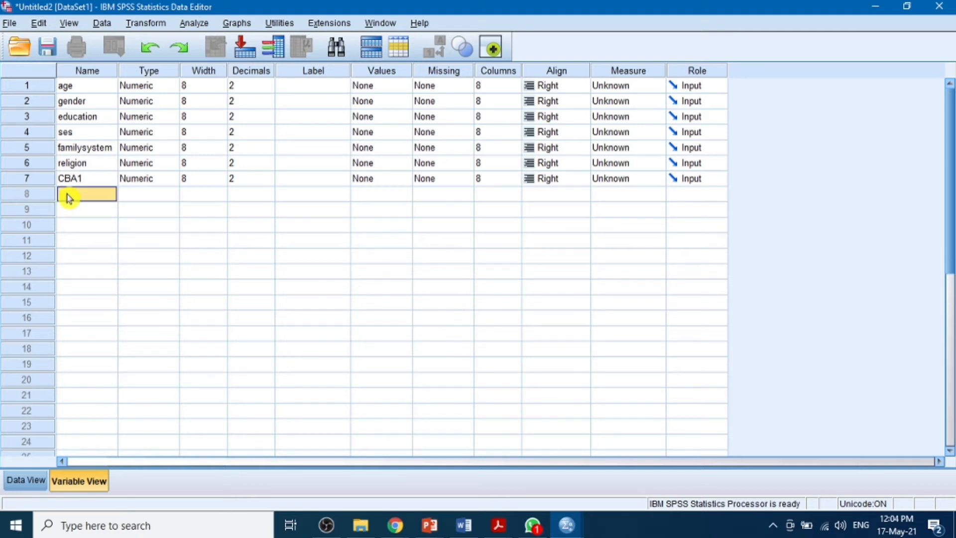
{"action": "type", "text": "CBA2"}
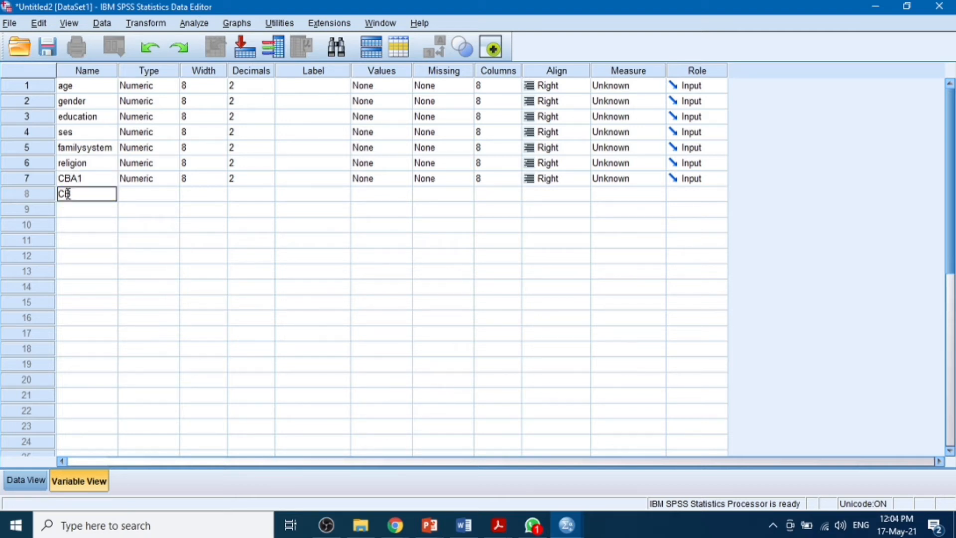
{"action": "left_click", "coordinate": [73, 213]}
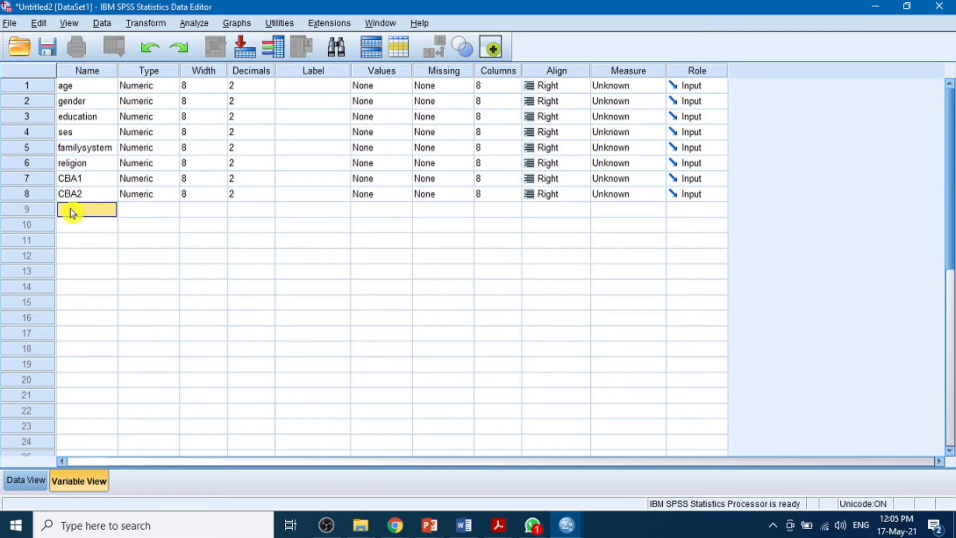
{"action": "type", "text": "CBA3"}
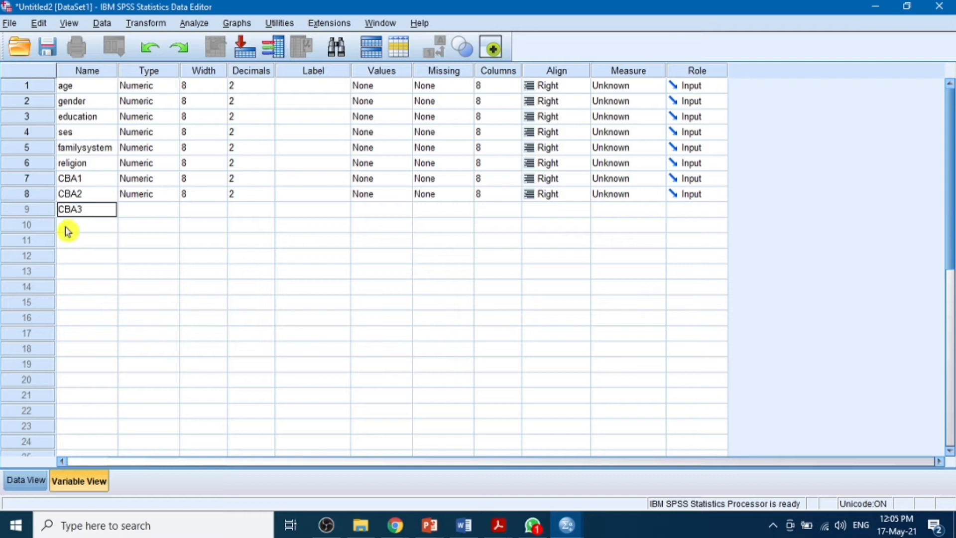
{"action": "left_click", "coordinate": [69, 225]}
{"action": "type", "text": "CBA4"}
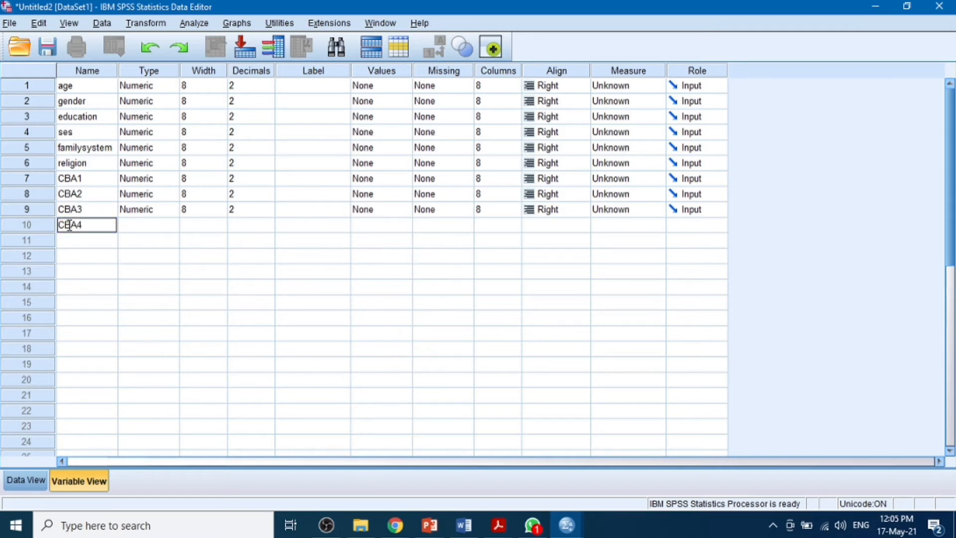
{"action": "key", "text": "Return"}
Continue the CBA item variables with CBA5, CBA6, CBA7 and CBA8 in rows 11 to 14
{"action": "type", "text": "CBA5"}
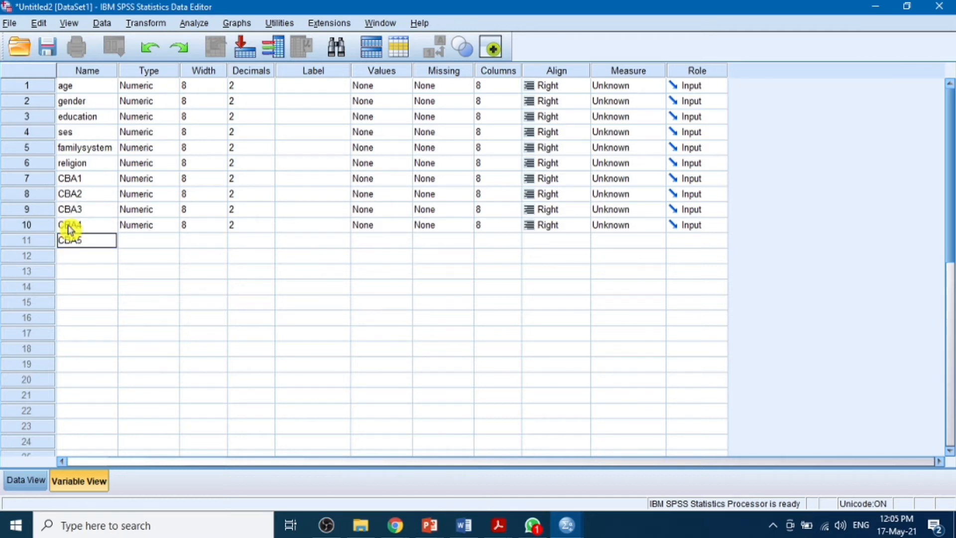
{"action": "key", "text": "Return"}
{"action": "type", "text": "CBA"}
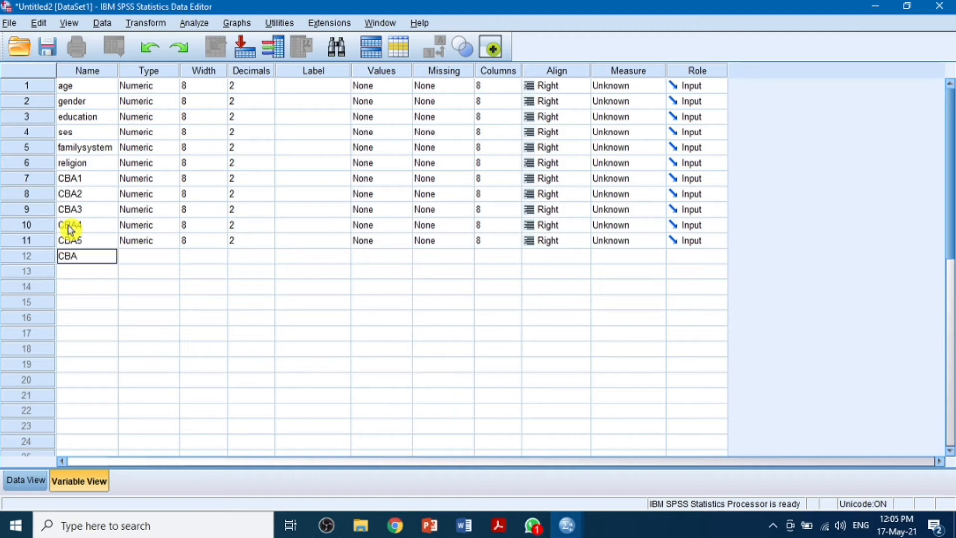
{"action": "type", "text": "6"}
{"action": "key", "text": "Return"}
{"action": "type", "text": "CBA"}
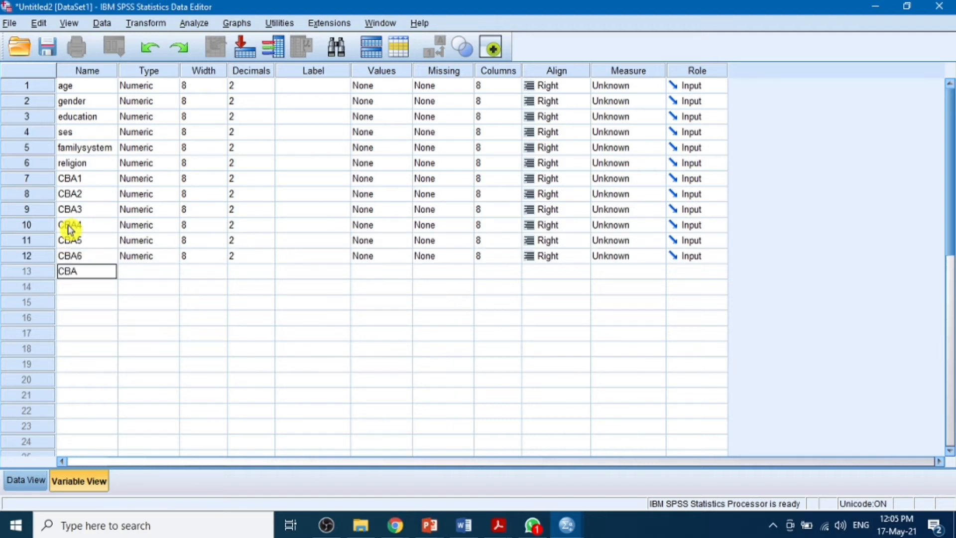
{"action": "type", "text": "7"}
{"action": "key", "text": "Return"}
{"action": "type", "text": "CBA8"}
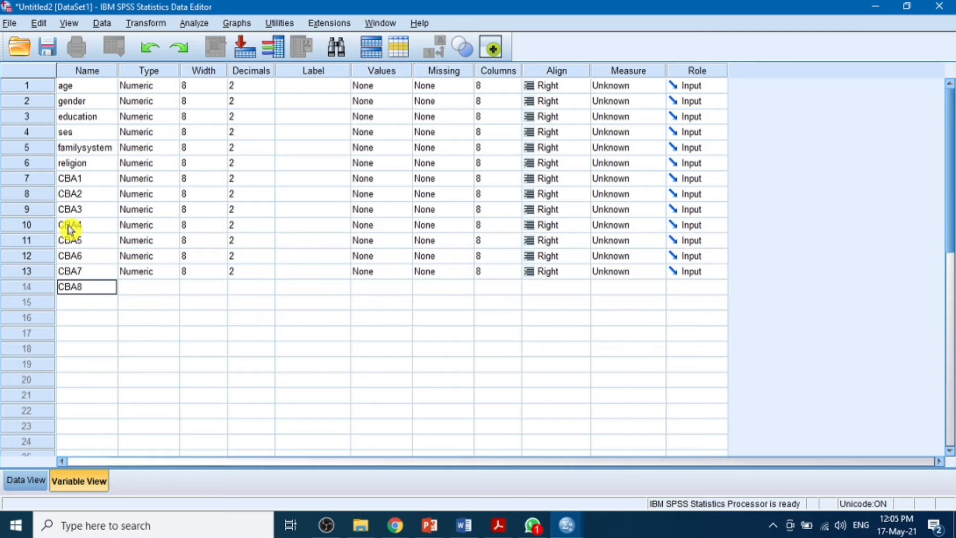
{"action": "key", "text": "Return"}
Enter the variable names CBA9, CBA10, CBA11 and CBA12 in rows 15 to 18
{"action": "type", "text": "CBA9"}
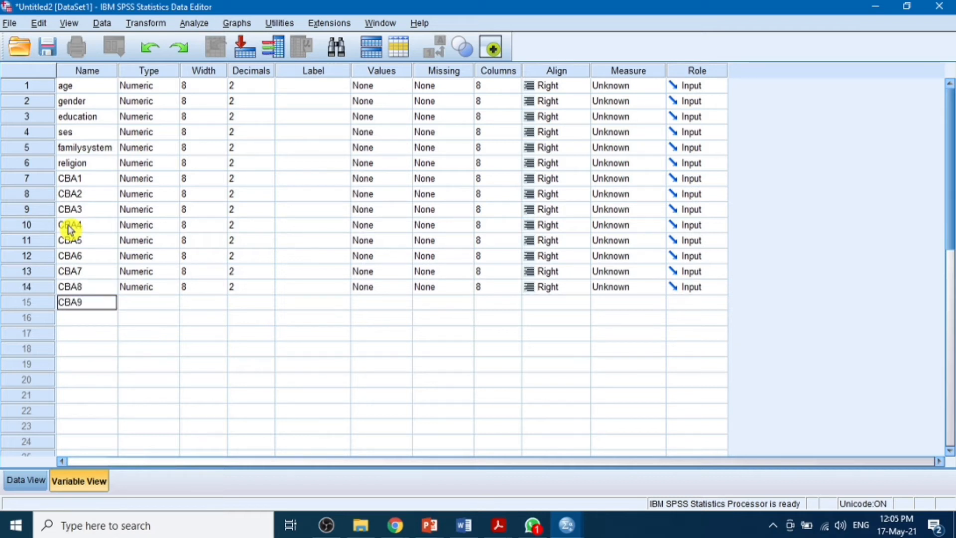
{"action": "key", "text": "Return"}
{"action": "type", "text": "CBA10"}
{"action": "key", "text": "Return"}
{"action": "type", "text": "CBA11"}
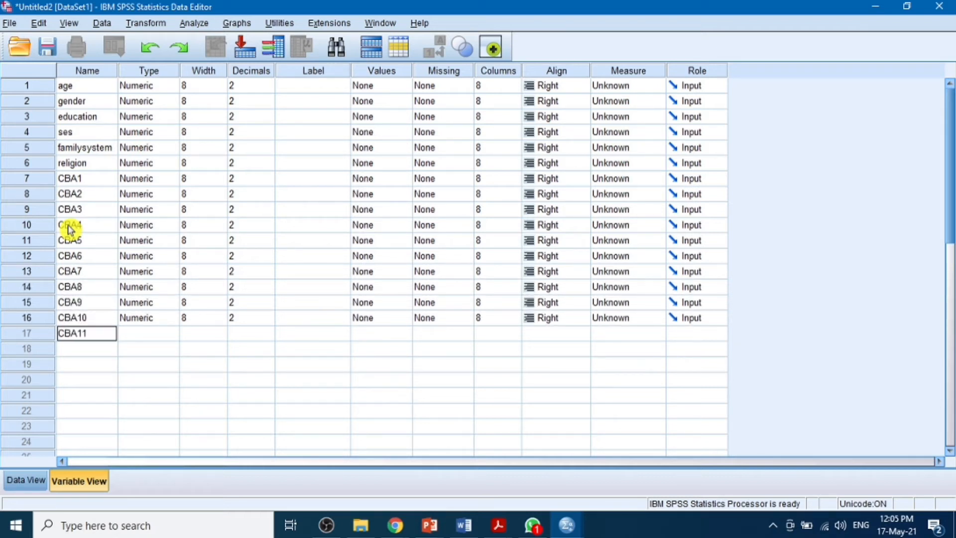
{"action": "key", "text": "Return"}
{"action": "type", "text": "CBA12"}
{"action": "key", "text": "Return"}
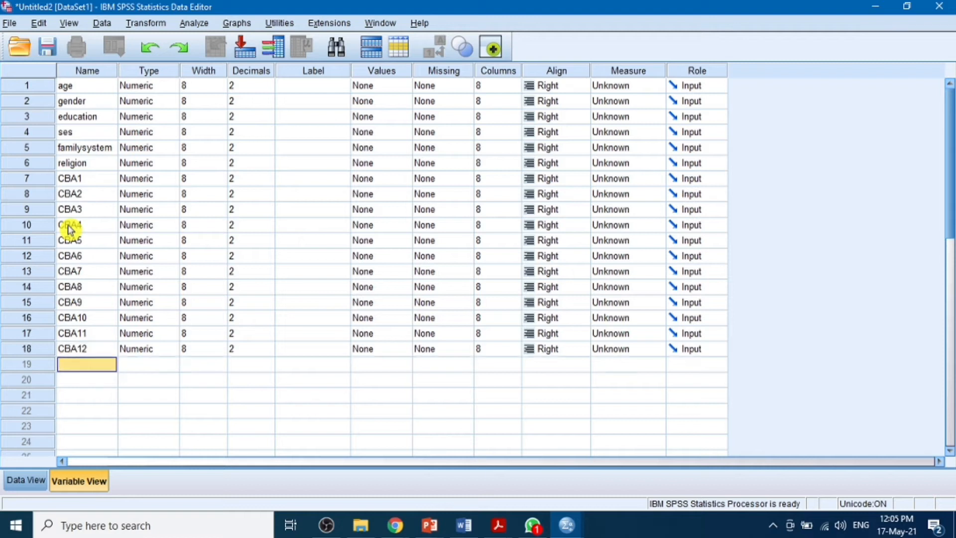
Complete the CBA item series with variables CBA13, CBA14, CBA15 and CBA16 in rows 19 to 22
{"action": "type", "text": "CBA13"}
{"action": "key", "text": "Return"}
{"action": "type", "text": "CBA14"}
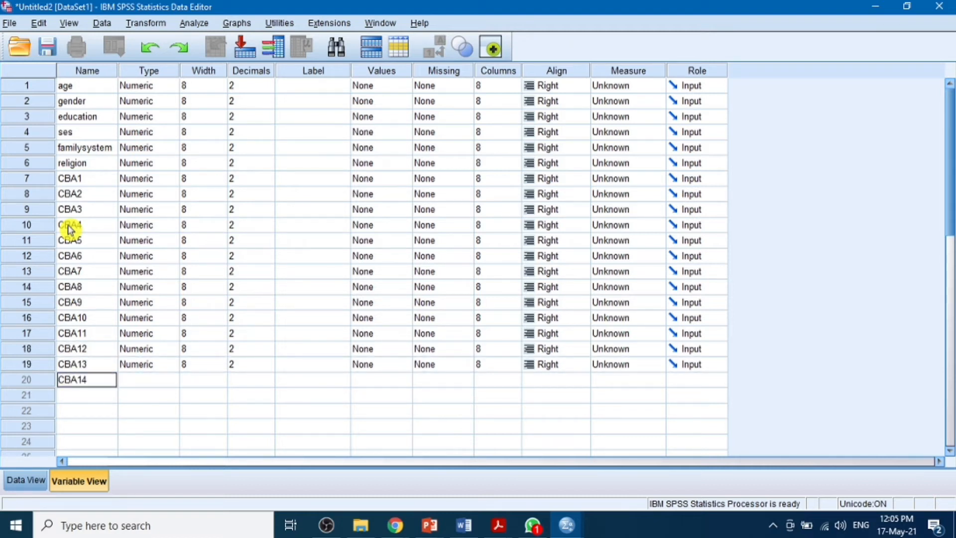
{"action": "key", "text": "Return"}
{"action": "type", "text": "CBA15"}
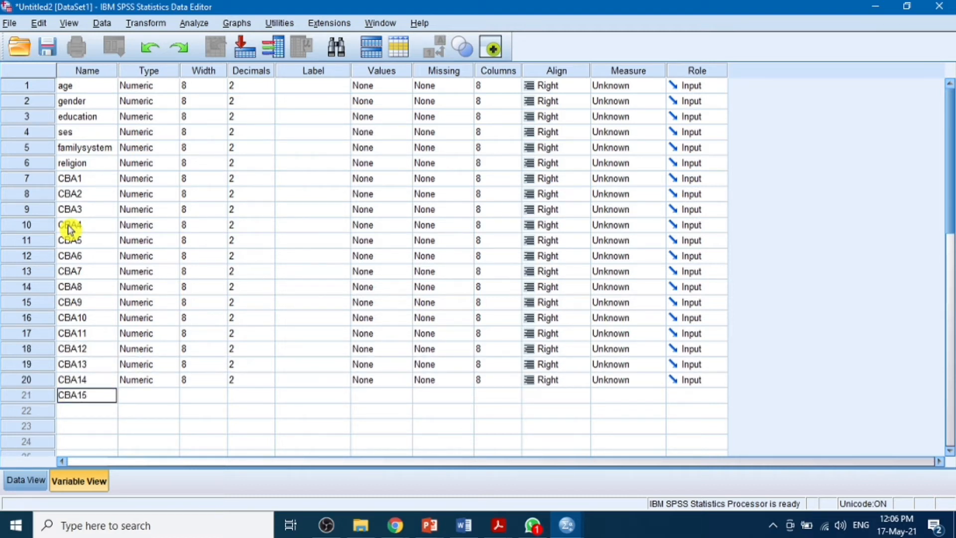
{"action": "key", "text": "Return"}
{"action": "type", "text": "CBA16"}
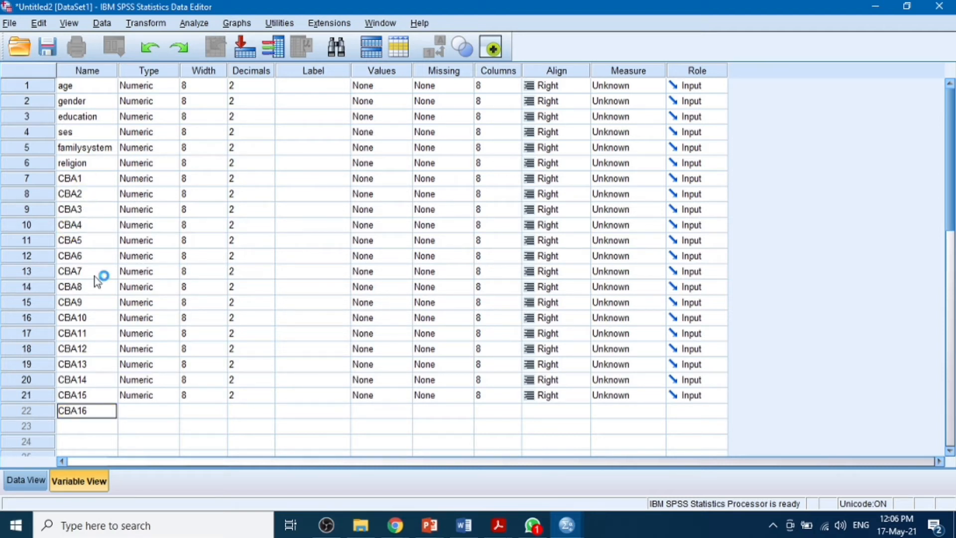
Add three variables named CBE1, CBE2 and CBE3 in rows 23 to 25, below CBA16
{"action": "left_click", "coordinate": [77, 427]}
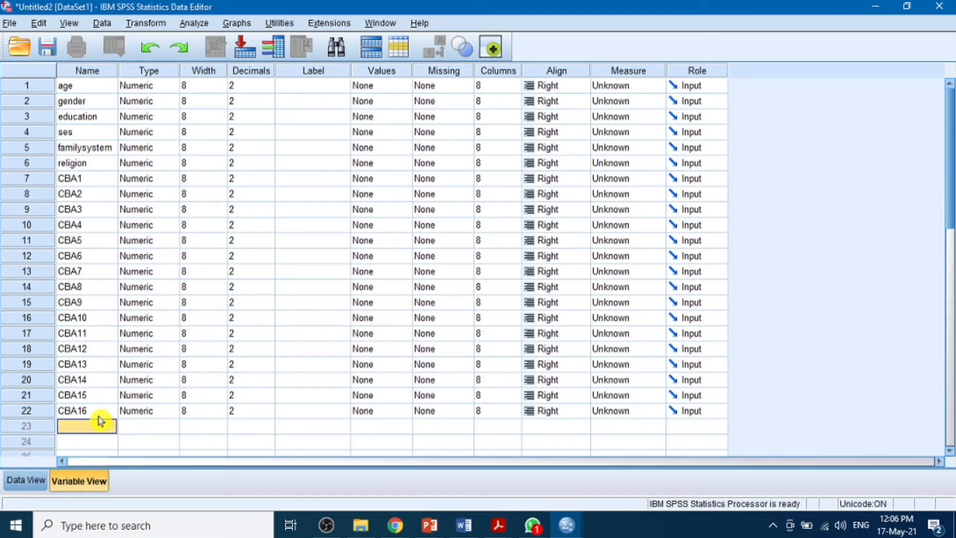
{"action": "type", "text": "CBE1"}
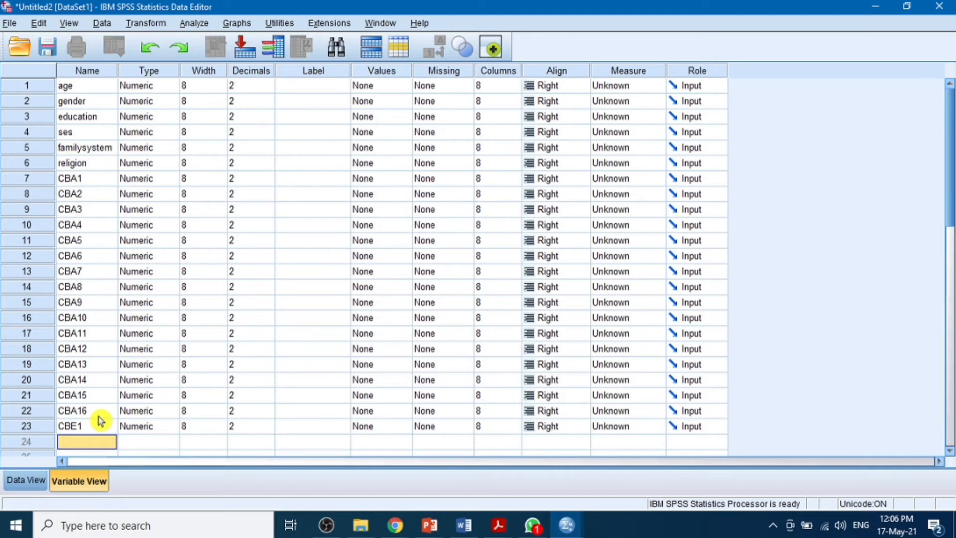
{"action": "type", "text": "CBE2"}
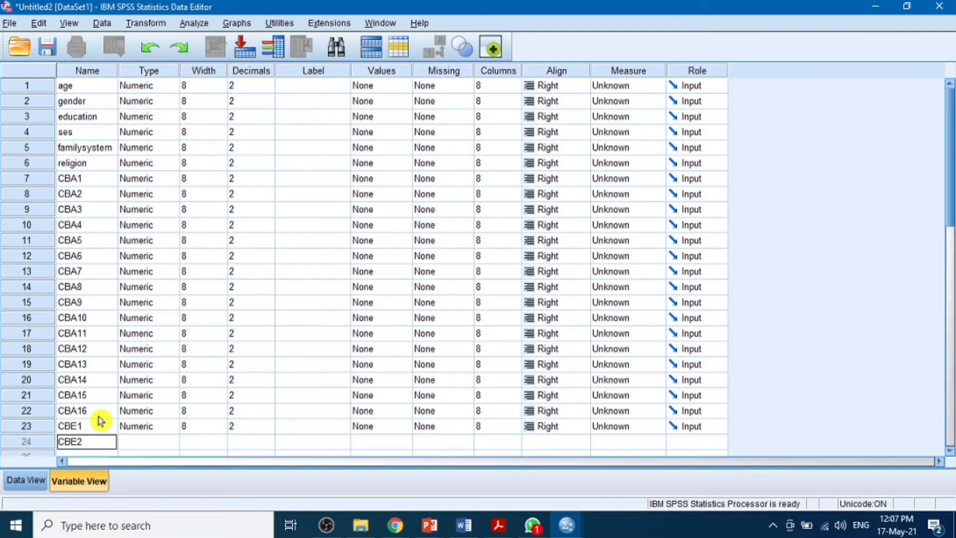
{"action": "key", "text": "Return"}
{"action": "type", "text": "CBE3"}
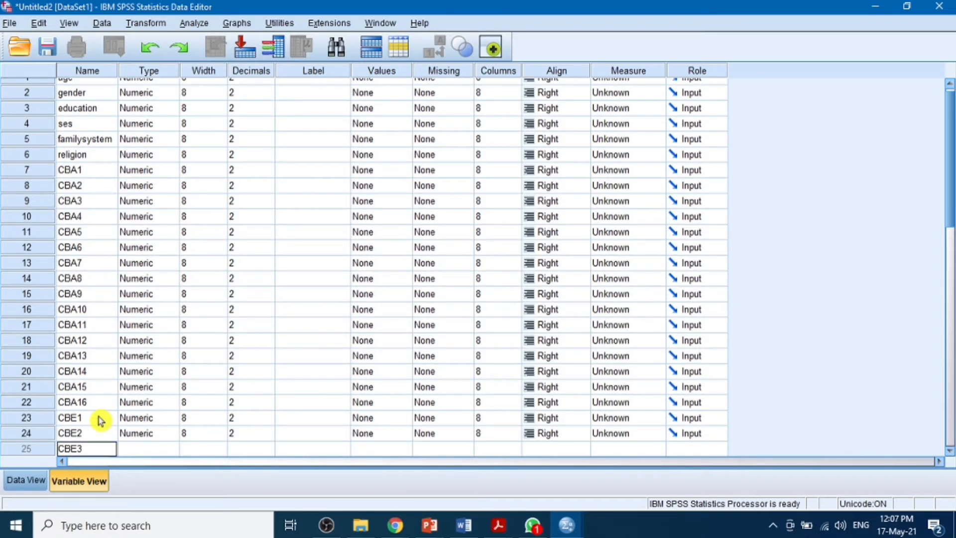
{"action": "key", "text": "Return"}
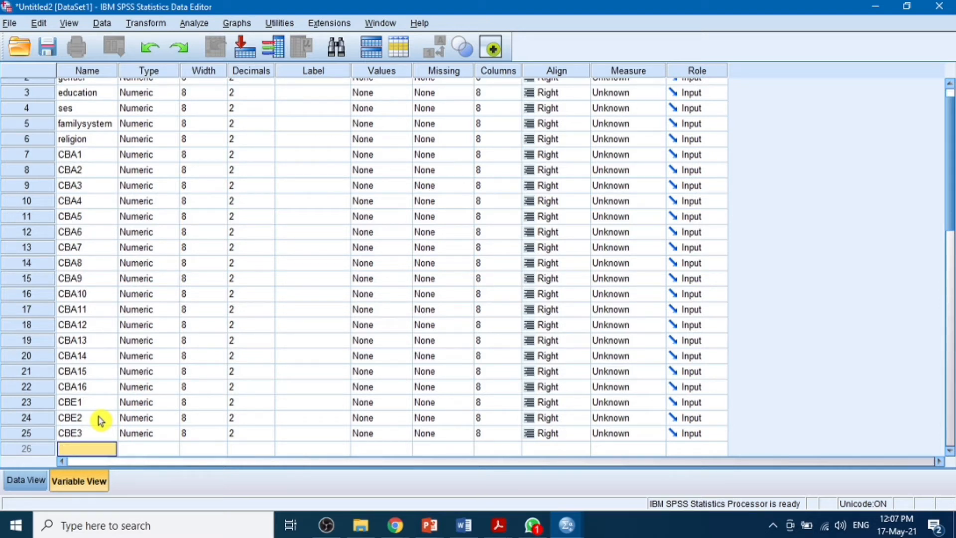
Add three variables named PSE1, PSE2 and PSE3 in rows 26 to 28, below CBE3
{"action": "type", "text": "PSE"}
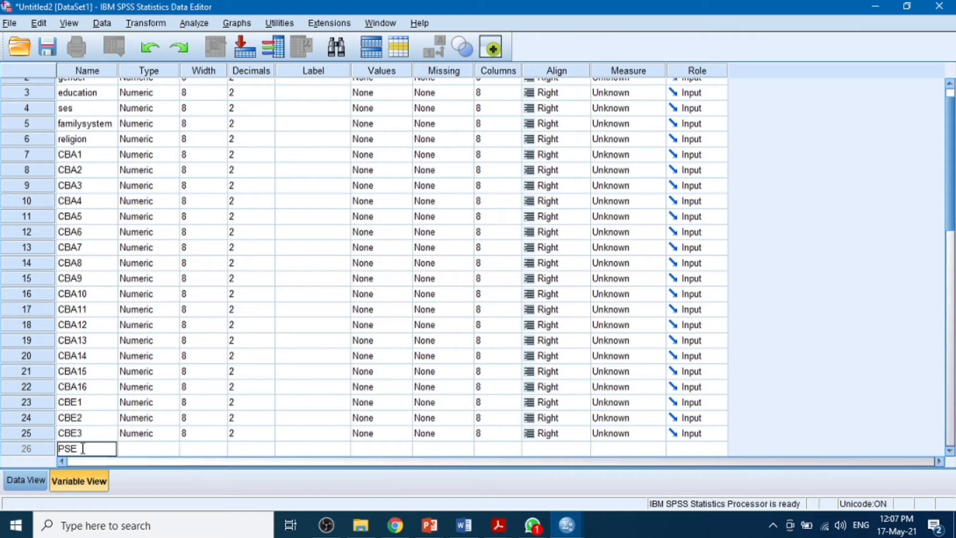
{"action": "type", "text": "1"}
{"action": "key", "text": "Return"}
{"action": "type", "text": "PSE2"}
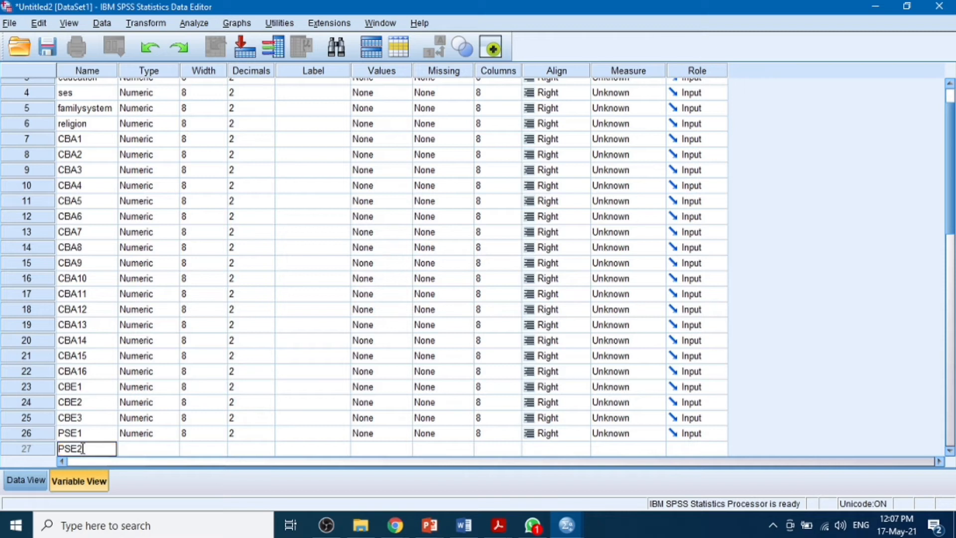
{"action": "key", "text": "Return"}
{"action": "type", "text": "PSE3"}
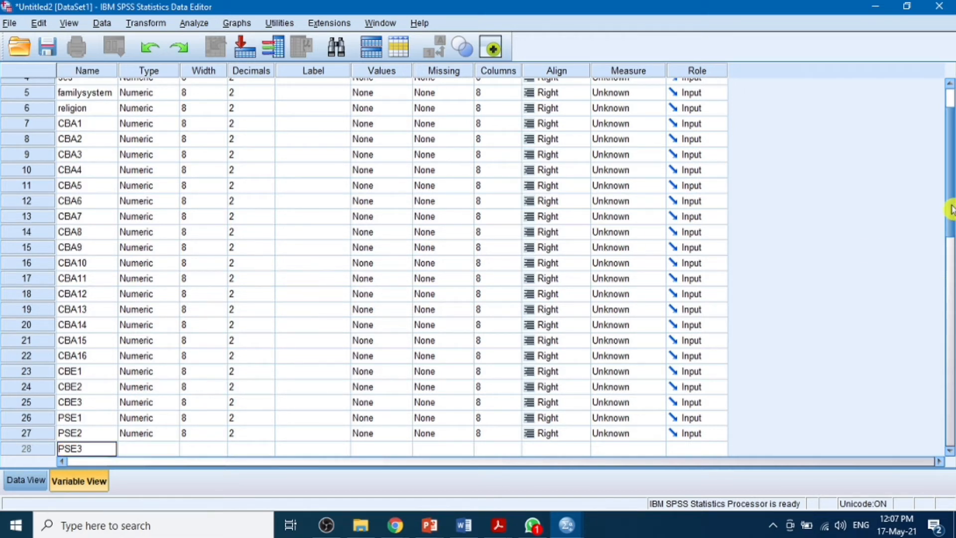
Label the age, gender and education variables as Age, Gender and Education
{"action": "left_click_drag", "start_coordinate": [952, 209], "coordinate": [951, 156]}
{"action": "left_click", "coordinate": [308, 87]}
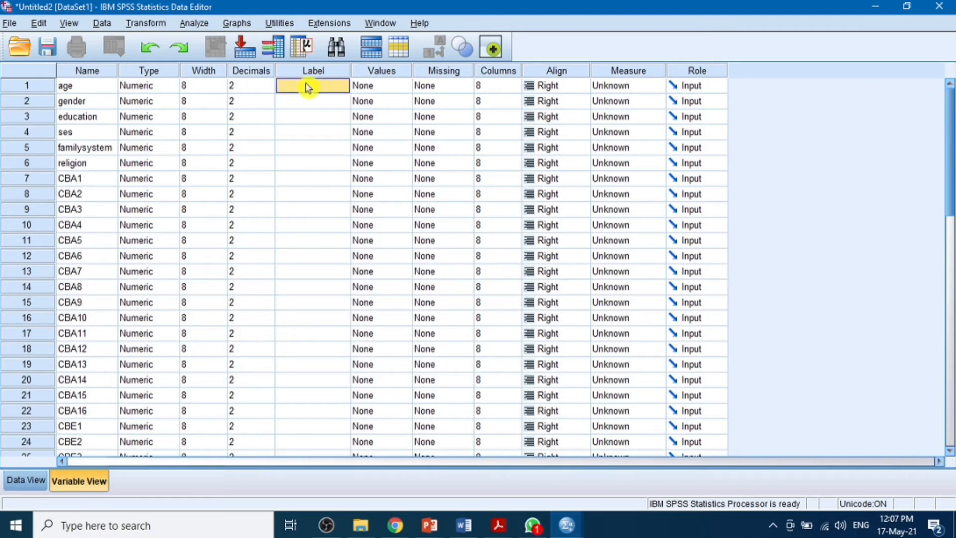
{"action": "left_click", "coordinate": [308, 86]}
{"action": "type", "text": "Age"}
{"action": "left_click", "coordinate": [297, 107]}
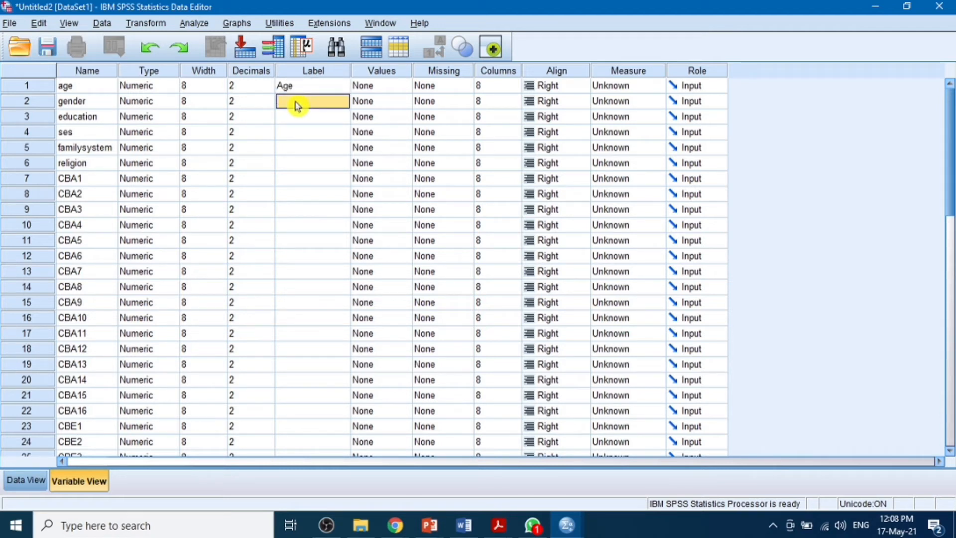
{"action": "left_click", "coordinate": [297, 106]}
{"action": "type", "text": "Gender"}
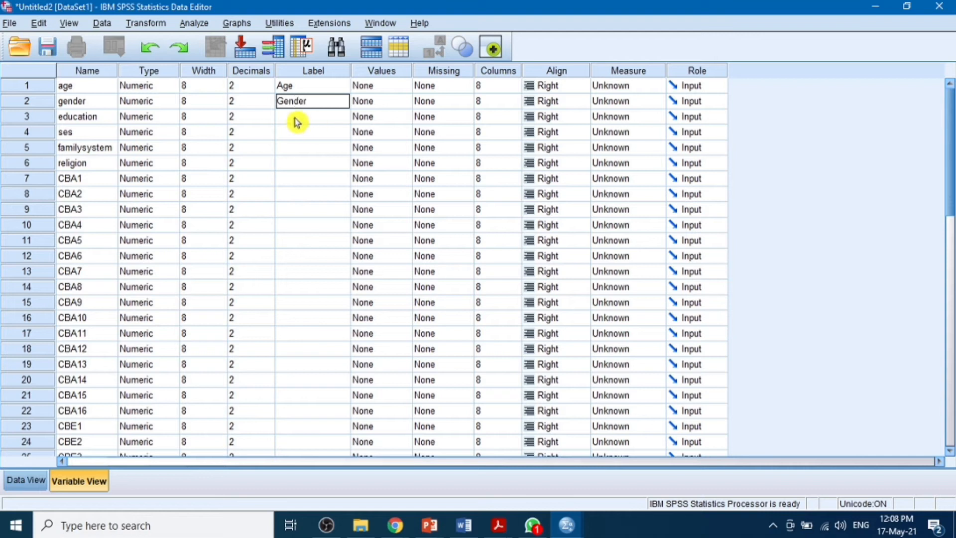
{"action": "left_click", "coordinate": [297, 122]}
{"action": "left_click", "coordinate": [297, 121]}
{"action": "type", "text": "Education"}
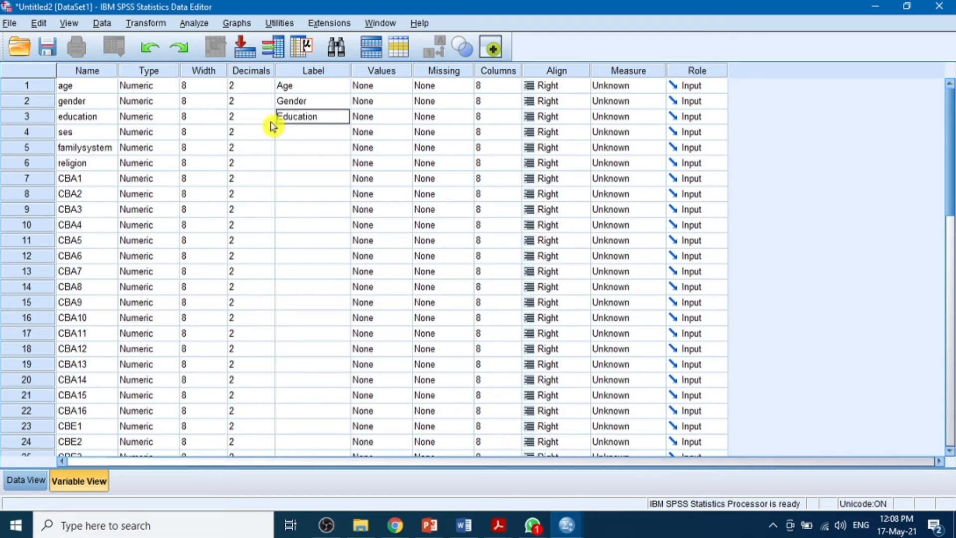
Label the ses variable as Socioeconomic Status and the familysystem variable as Family System
{"action": "left_click", "coordinate": [286, 136]}
{"action": "left_click", "coordinate": [286, 136]}
{"action": "type", "text": "S"}
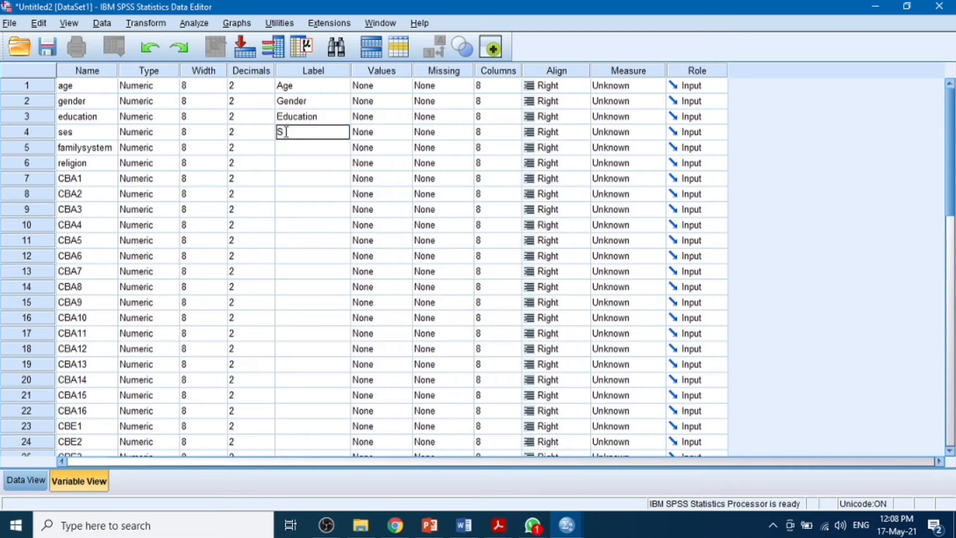
{"action": "type", "text": "ocioeconomic Status"}
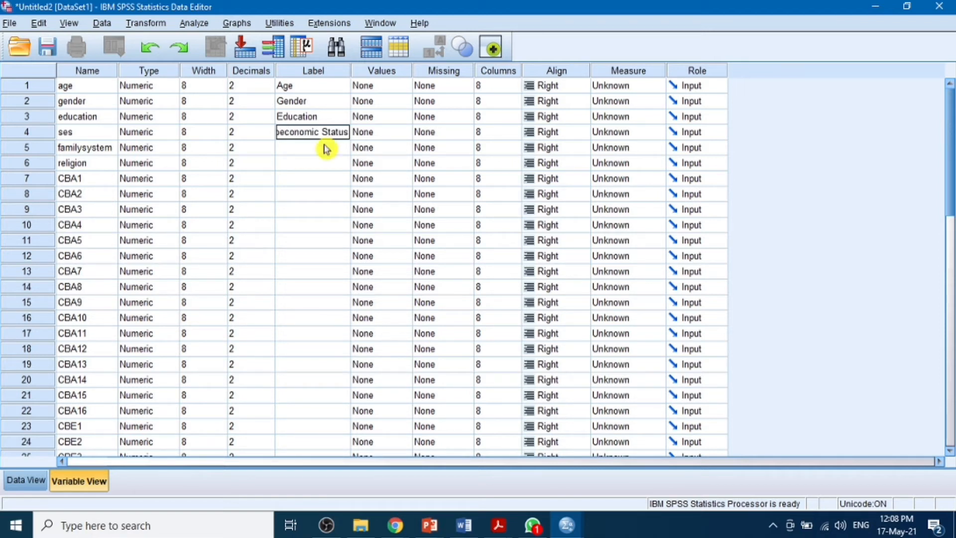
{"action": "left_click", "coordinate": [292, 151]}
{"action": "type", "text": "F"}
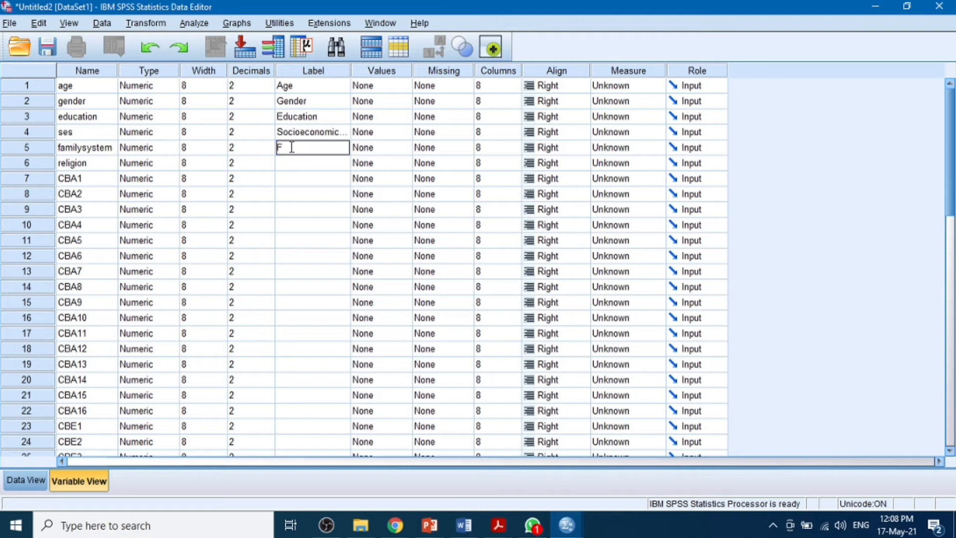
{"action": "type", "text": "amily Sya"}
{"action": "type", "text": "stem"}
Label the religion variable as Religion, with a capital R
{"action": "left_click", "coordinate": [299, 166]}
{"action": "type", "text": "reli"}
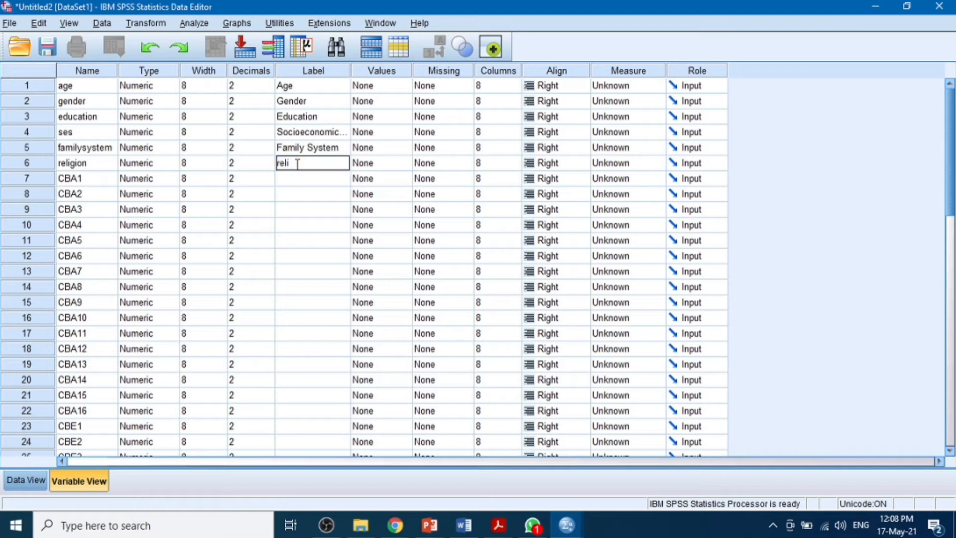
{"action": "type", "text": "gion"}
{"action": "key", "text": "BackSpace"}
{"action": "key", "text": "BackSpace"}
{"action": "key", "text": "BackSpace"}
{"action": "key", "text": "BackSpace"}
{"action": "key", "text": "BackSpace"}
{"action": "key", "text": "BackSpace"}
{"action": "key", "text": "BackSpace"}
{"action": "key", "text": "BackSpace"}
{"action": "type", "text": "Religion"}
Enter the label Child Birth Attitude for CBA1, the first item of the CBA series
{"action": "left_click", "coordinate": [292, 183]}
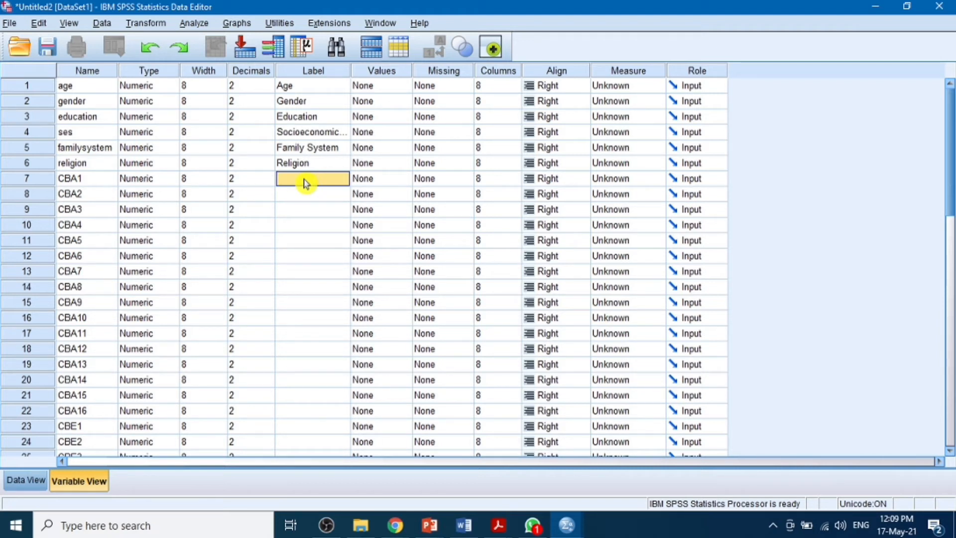
{"action": "type", "text": "Child Bir"}
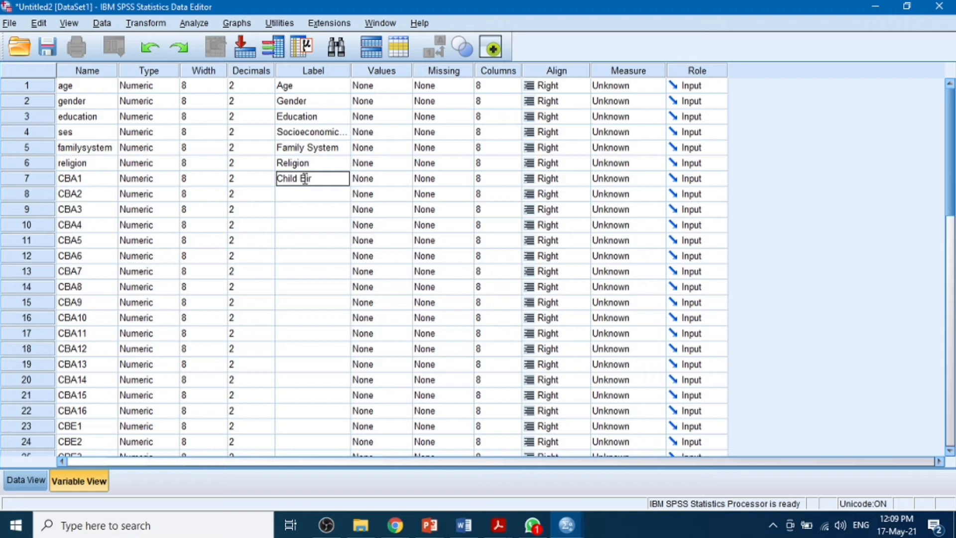
{"action": "type", "text": "th Attitude"}
Enter the label Child Birth Experiences for the CBE1 variable in row 23
{"action": "mouse_move", "coordinate": [951, 114]}
{"action": "left_mouse_down"}
{"action": "mouse_move", "coordinate": [952, 141]}
{"action": "mouse_move", "coordinate": [952, 130]}
{"action": "left_mouse_up"}
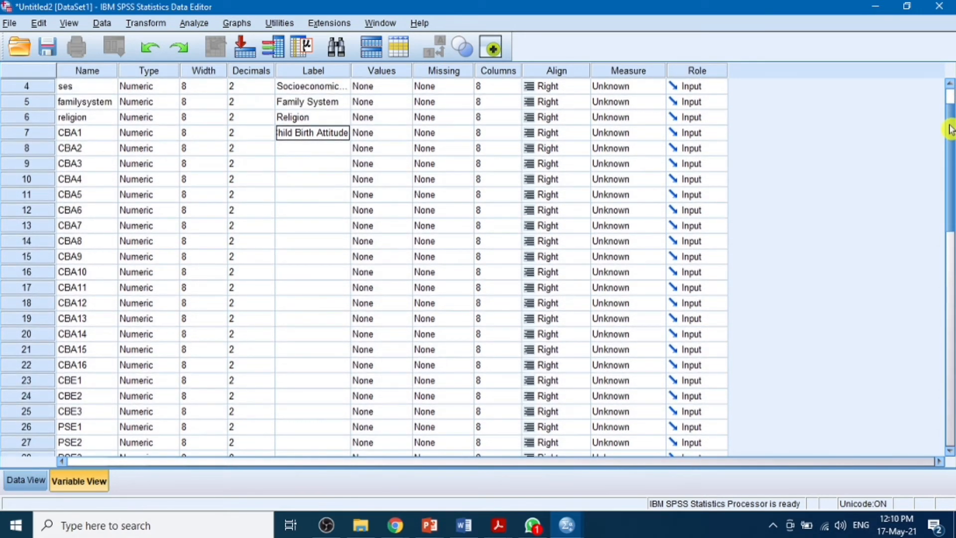
{"action": "mouse_move", "coordinate": [951, 149]}
{"action": "left_mouse_down"}
{"action": "mouse_move", "coordinate": [951, 181]}
{"action": "mouse_move", "coordinate": [952, 148]}
{"action": "left_mouse_up"}
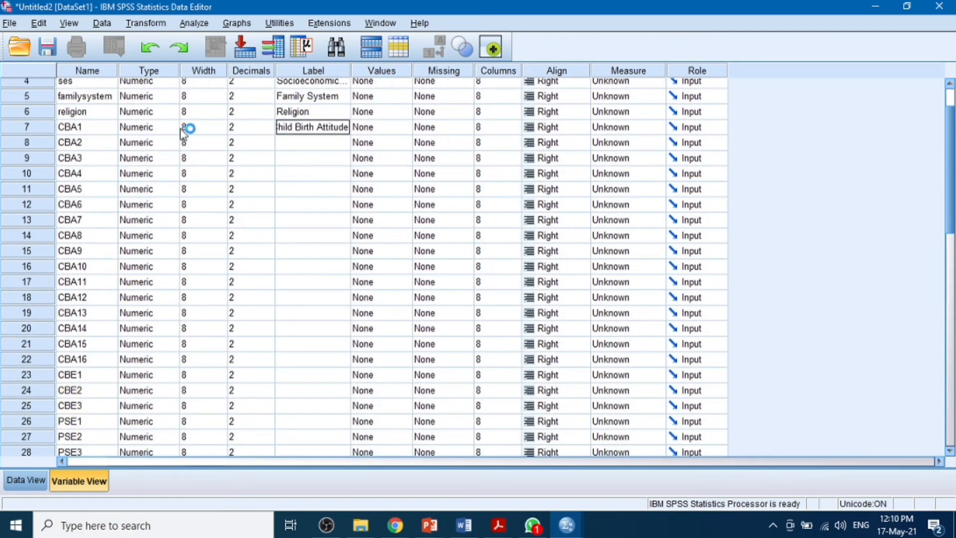
{"action": "left_click", "coordinate": [291, 379]}
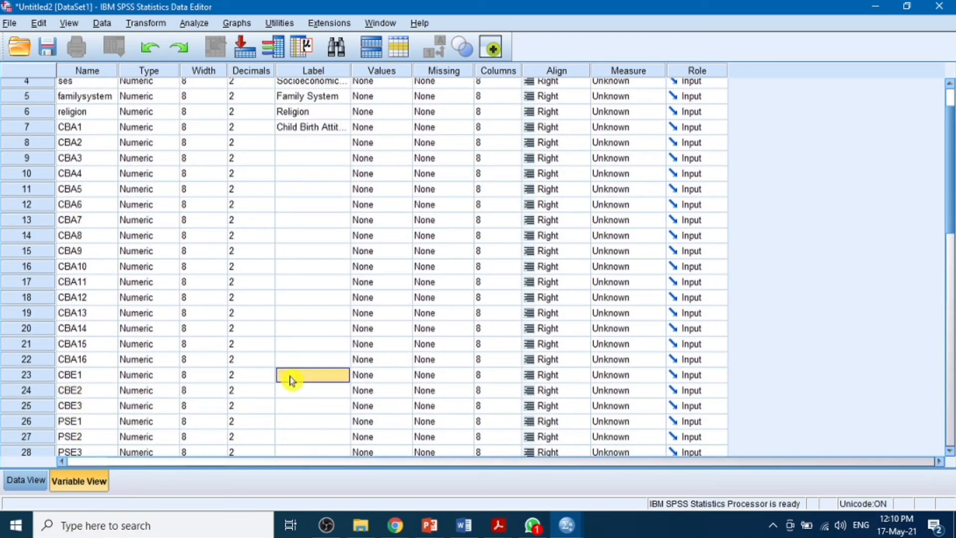
{"action": "double_click", "coordinate": [291, 377]}
{"action": "type", "text": "Ch"}
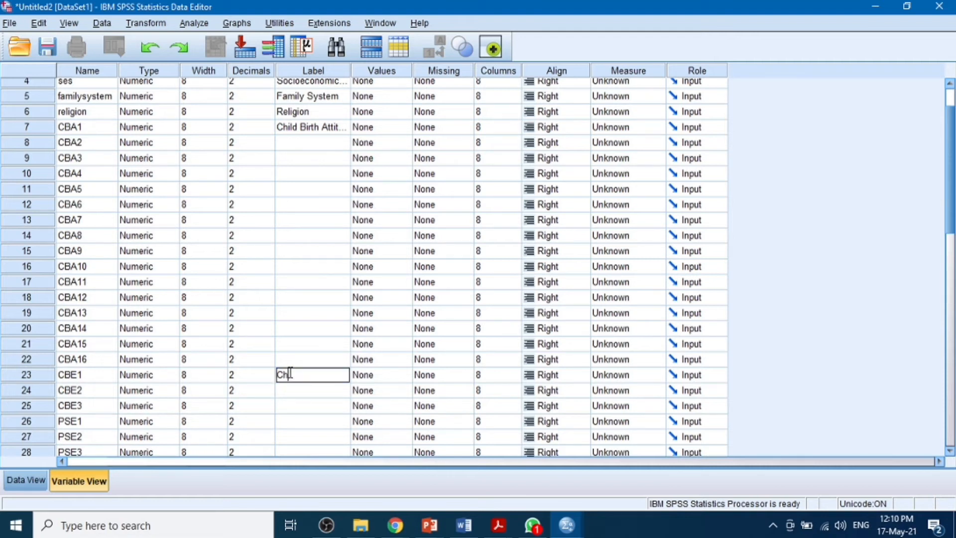
{"action": "type", "text": "ild Birth Experiences"}
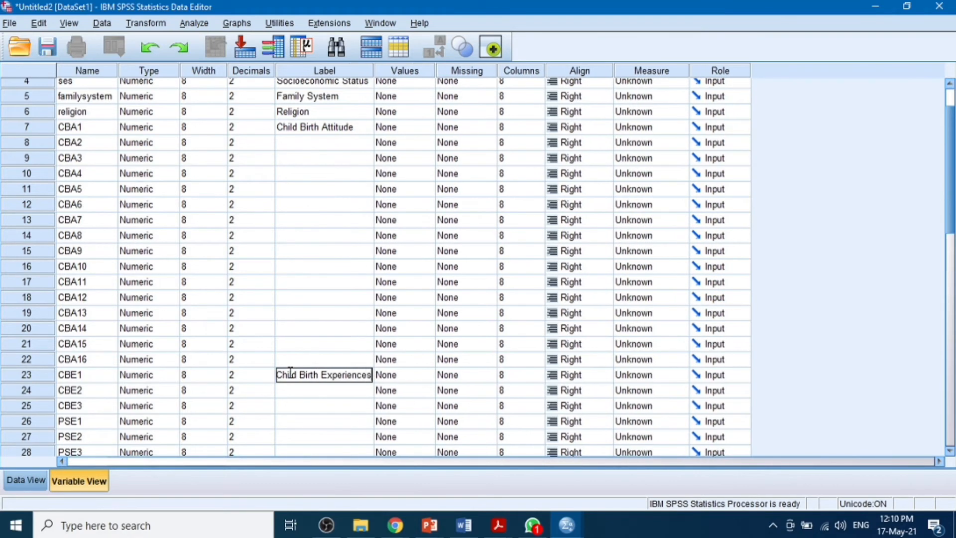
Enter the label Pain Self-Efficacy for the PSE1 variable in row 26
{"action": "left_click", "coordinate": [298, 425]}
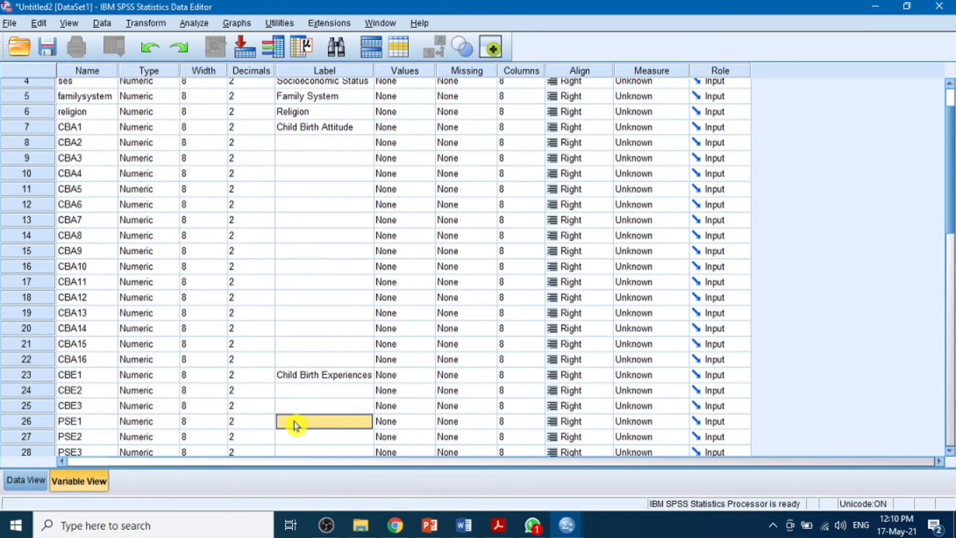
{"action": "type", "text": "Pain"}
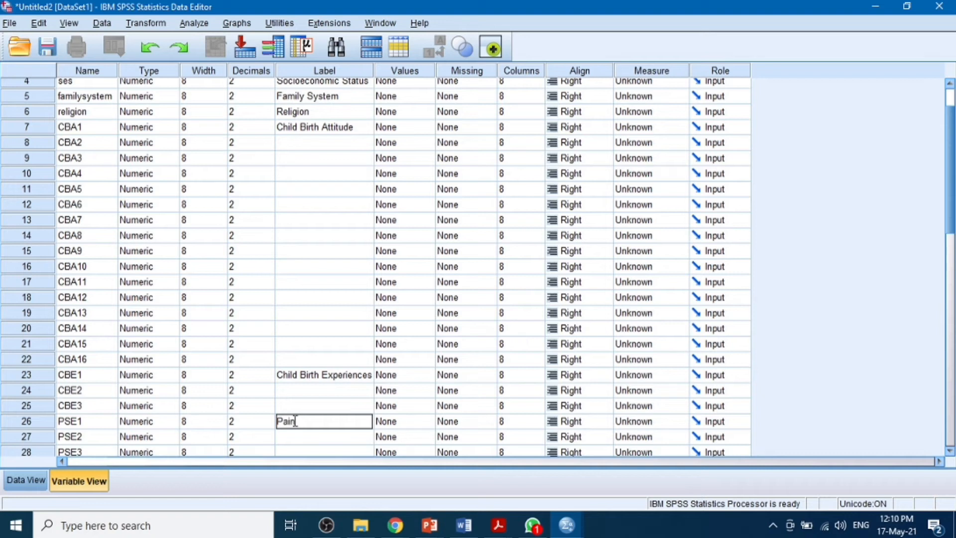
{"action": "type", "text": " Self-Efficacy"}
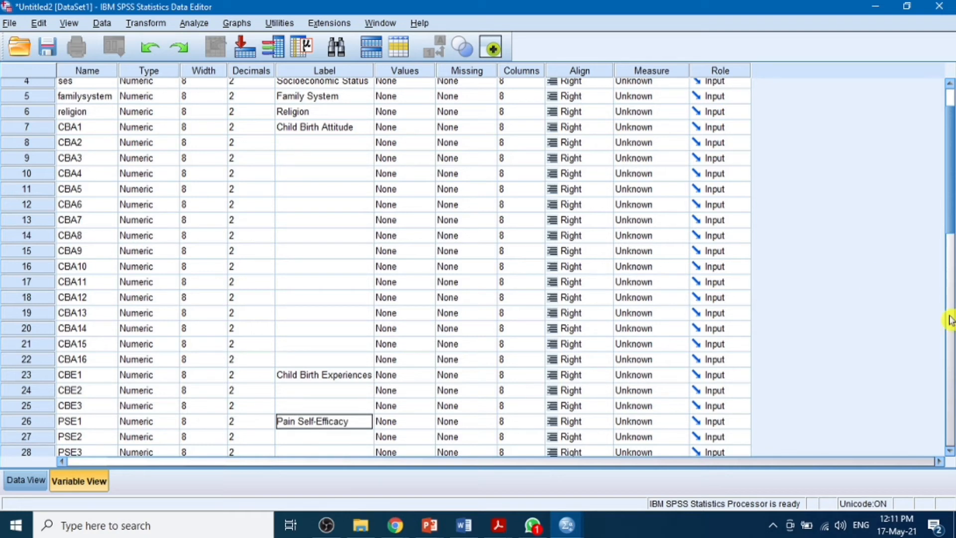
Set the decimals of the age, gender and education variables to 0
{"action": "scroll", "coordinate": [951, 238], "scroll_direction": "down", "scroll_amount": 4}
{"action": "left_click_drag", "start_coordinate": [951, 238], "coordinate": [953, 171]}
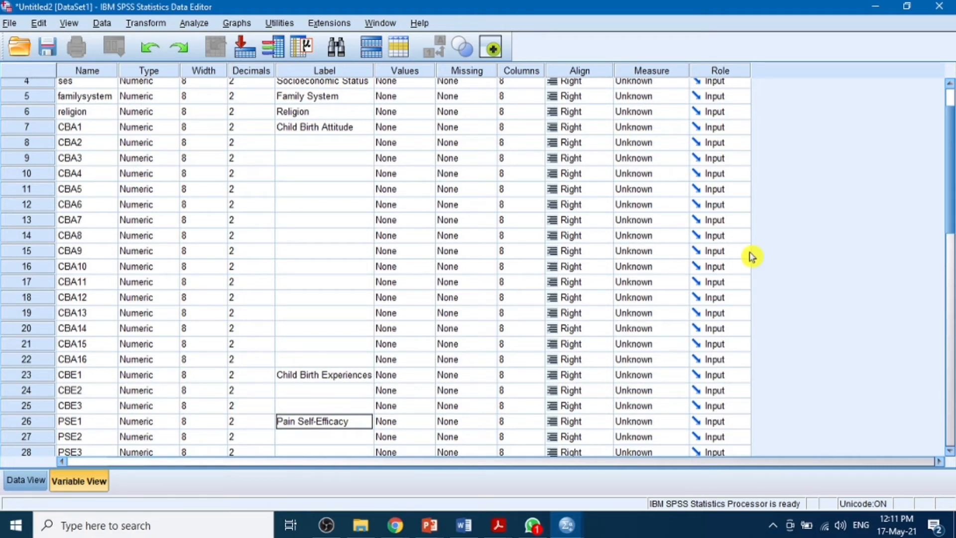
{"action": "left_click_drag", "start_coordinate": [946, 192], "coordinate": [948, 145]}
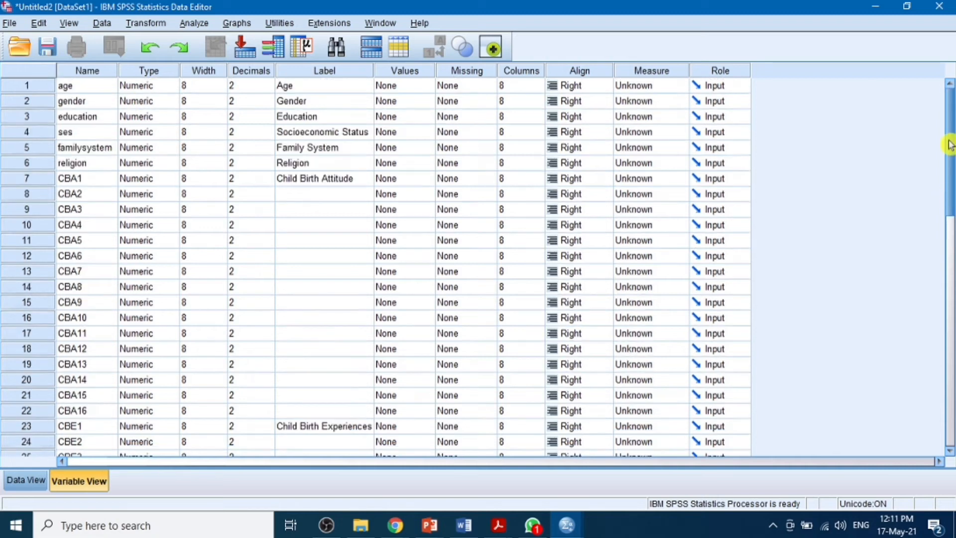
{"action": "left_click", "coordinate": [240, 86]}
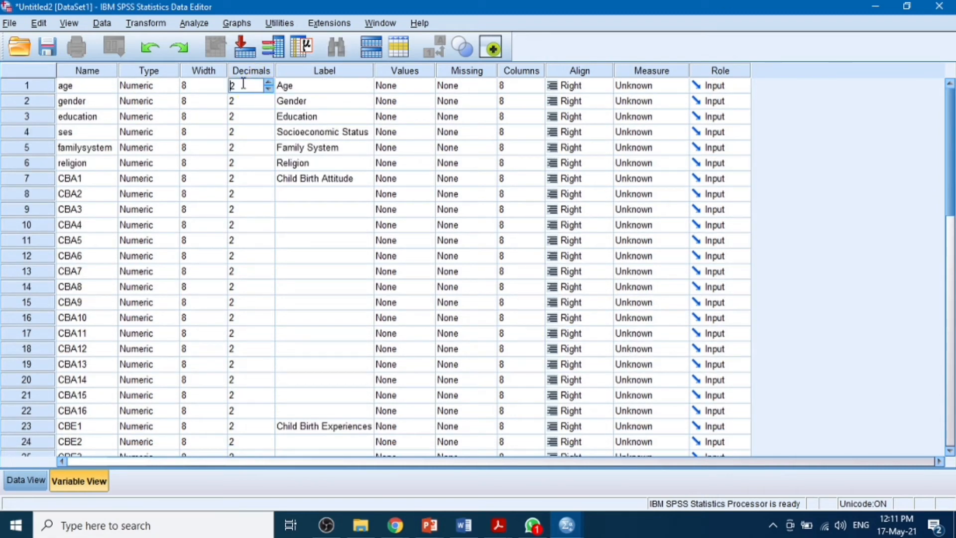
{"action": "left_click", "coordinate": [269, 89]}
{"action": "left_click", "coordinate": [269, 89]}
{"action": "left_click", "coordinate": [262, 101]}
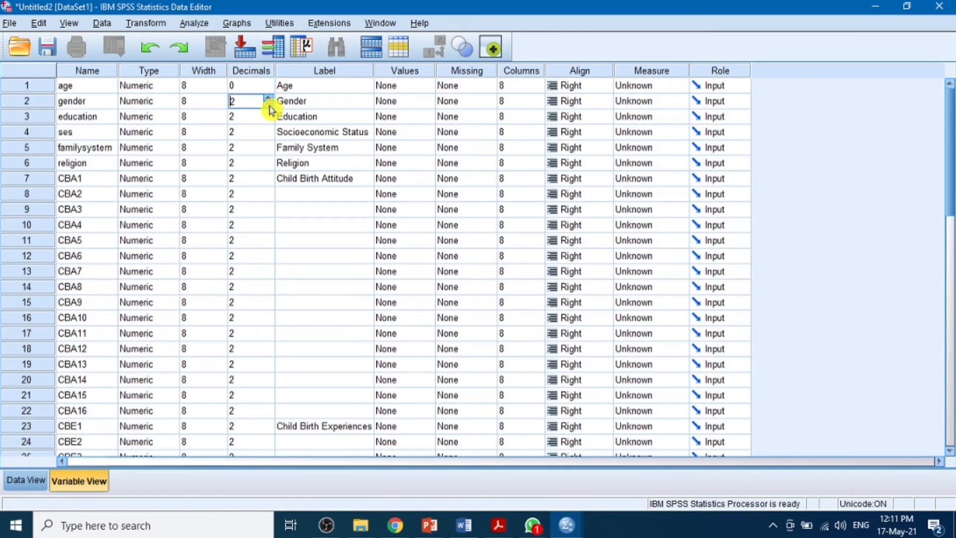
{"action": "left_click", "coordinate": [270, 105]}
{"action": "left_click", "coordinate": [270, 105]}
{"action": "left_click", "coordinate": [264, 116]}
{"action": "left_click", "coordinate": [269, 121]}
{"action": "left_click", "coordinate": [270, 120]}
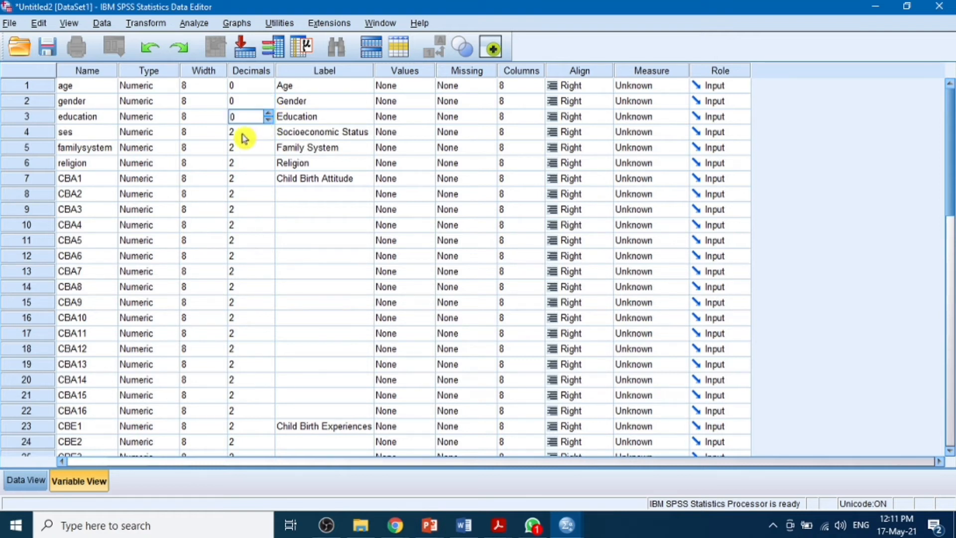
Reduce the decimals to 0 for the ses, familysystem and religion variables
{"action": "left_click", "coordinate": [247, 134]}
{"action": "left_click", "coordinate": [269, 136]}
{"action": "left_click", "coordinate": [269, 136]}
{"action": "left_click", "coordinate": [249, 147]}
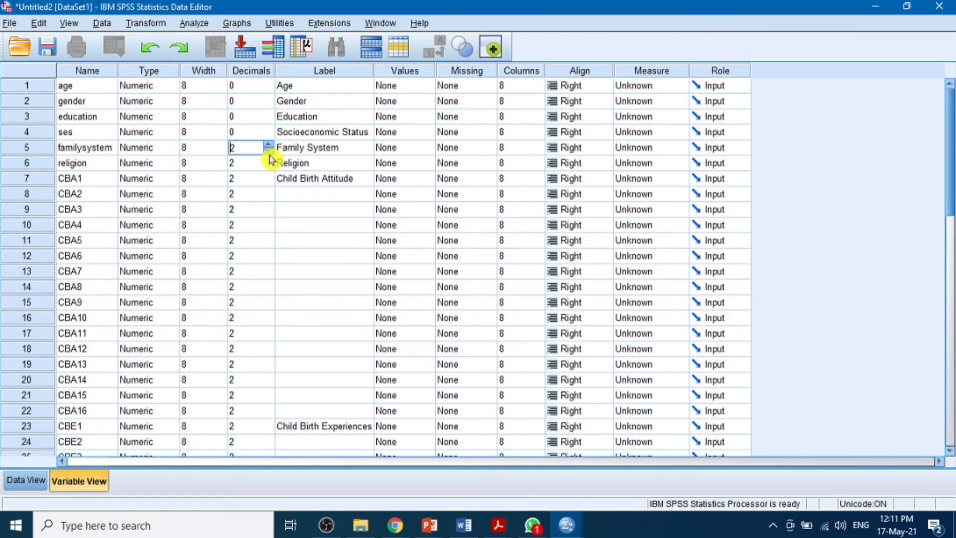
{"action": "left_click", "coordinate": [269, 151]}
{"action": "left_click", "coordinate": [269, 151]}
{"action": "left_click", "coordinate": [256, 162]}
{"action": "left_click", "coordinate": [269, 167]}
{"action": "left_click", "coordinate": [269, 167]}
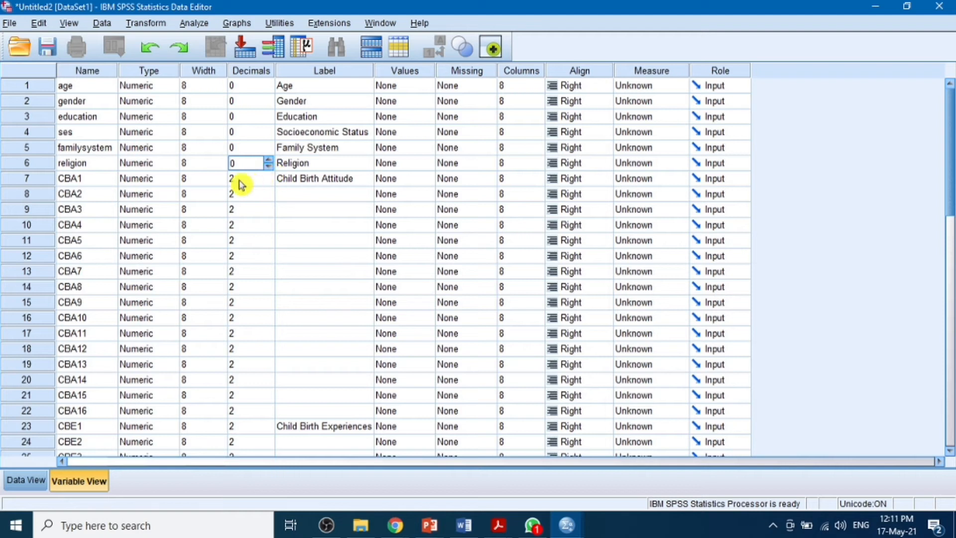
Set the decimals of the item variables CBA1, CBA2 and CBA3 to 0
{"action": "left_click", "coordinate": [244, 181]}
{"action": "left_click", "coordinate": [269, 186]}
{"action": "left_click", "coordinate": [269, 187]}
{"action": "left_click", "coordinate": [237, 197]}
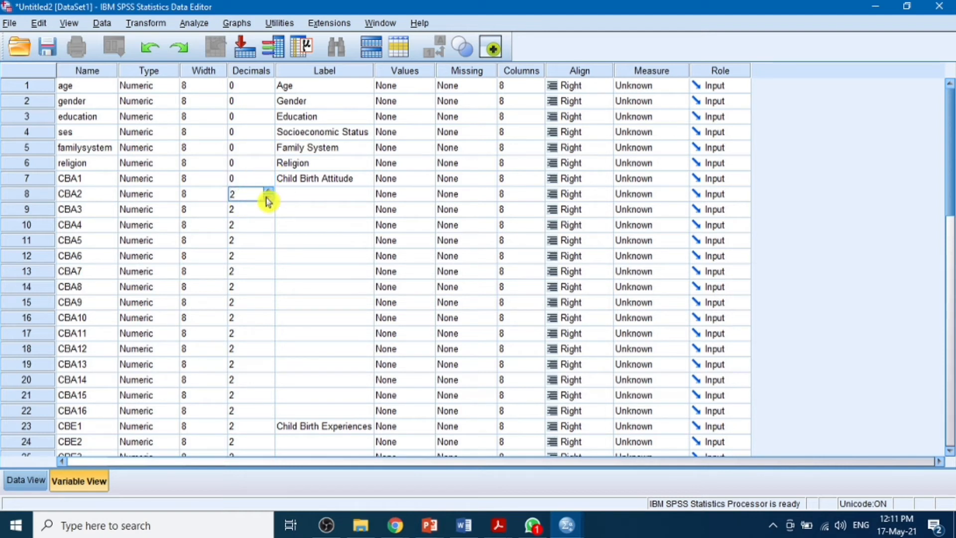
{"action": "left_click", "coordinate": [269, 200]}
{"action": "left_click", "coordinate": [269, 200]}
{"action": "left_click", "coordinate": [241, 211]}
{"action": "left_click", "coordinate": [269, 212]}
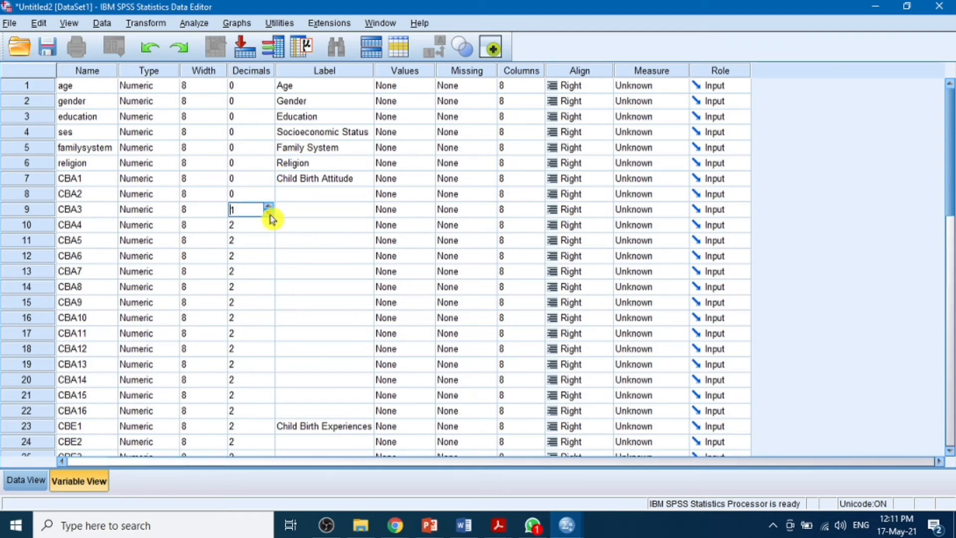
{"action": "left_click", "coordinate": [268, 212]}
Set the decimals of the item variables CBA4, CBA5 and CBA6 to 0
{"action": "left_click", "coordinate": [248, 227]}
{"action": "left_click", "coordinate": [269, 227]}
{"action": "left_click", "coordinate": [269, 227]}
{"action": "left_click", "coordinate": [252, 244]}
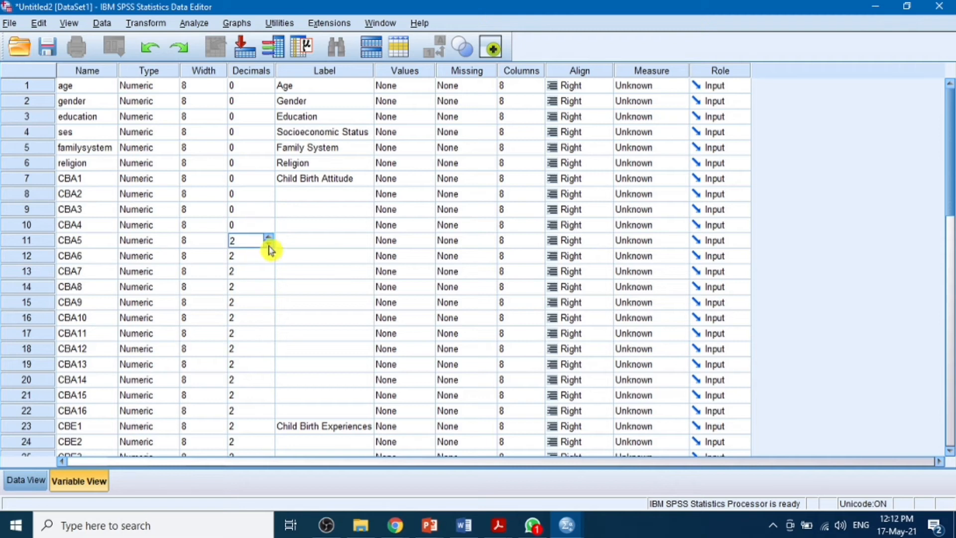
{"action": "left_click", "coordinate": [269, 244]}
{"action": "left_click", "coordinate": [269, 244]}
{"action": "scroll", "coordinate": [265, 240], "scroll_direction": "down", "scroll_amount": 3}
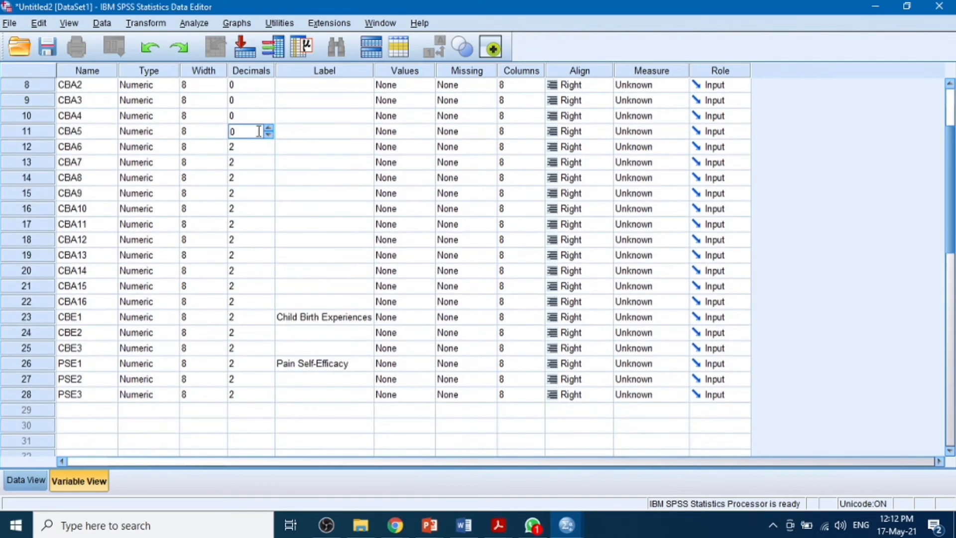
{"action": "left_click", "coordinate": [259, 148]}
{"action": "left_click", "coordinate": [269, 150]}
{"action": "left_click", "coordinate": [269, 149]}
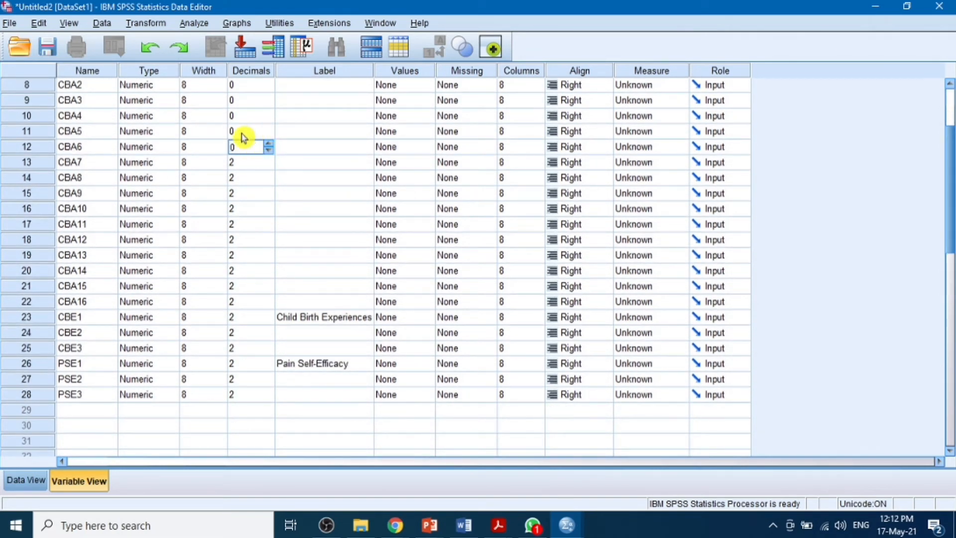
Set the decimals of all remaining variables, CBA7 through PSE3 in rows 13 to 28, to 0 at once
{"action": "left_click", "coordinate": [243, 135]}
{"action": "left_click_drag", "start_coordinate": [265, 159], "coordinate": [246, 399]}
{"action": "type", "text": "0"}
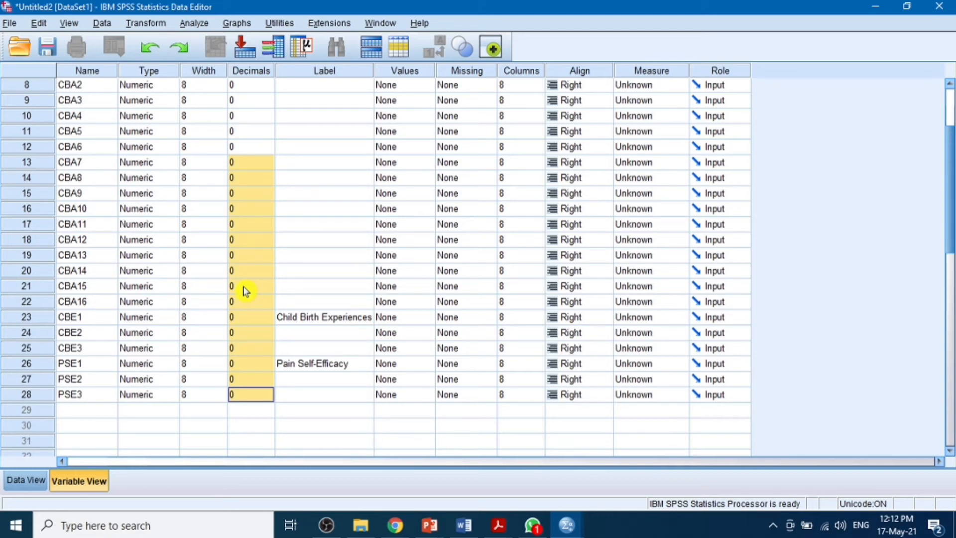
{"action": "left_click_drag", "start_coordinate": [951, 215], "coordinate": [950, 107]}
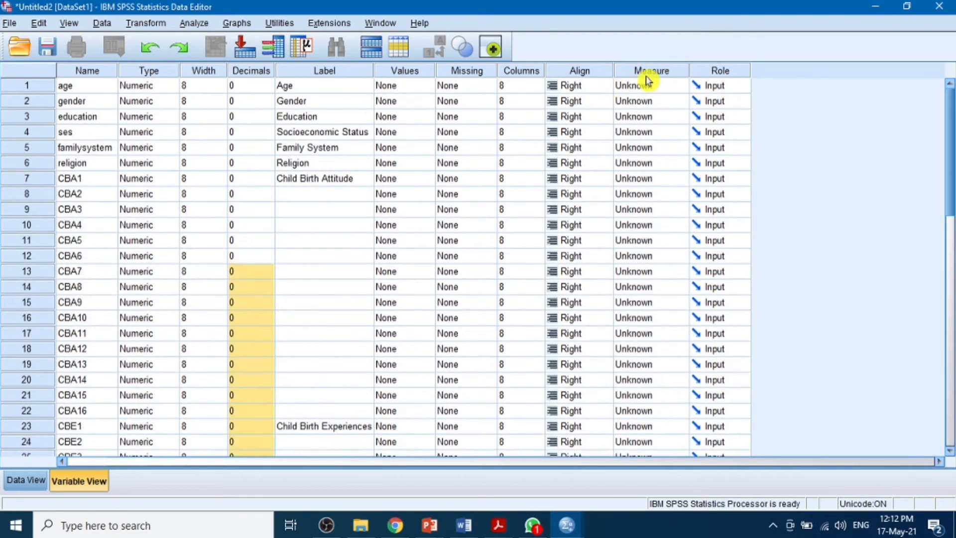
Set the alignment of the age variable to Left and switch to Data View
{"action": "left_click", "coordinate": [594, 90]}
{"action": "left_click", "coordinate": [572, 101]}
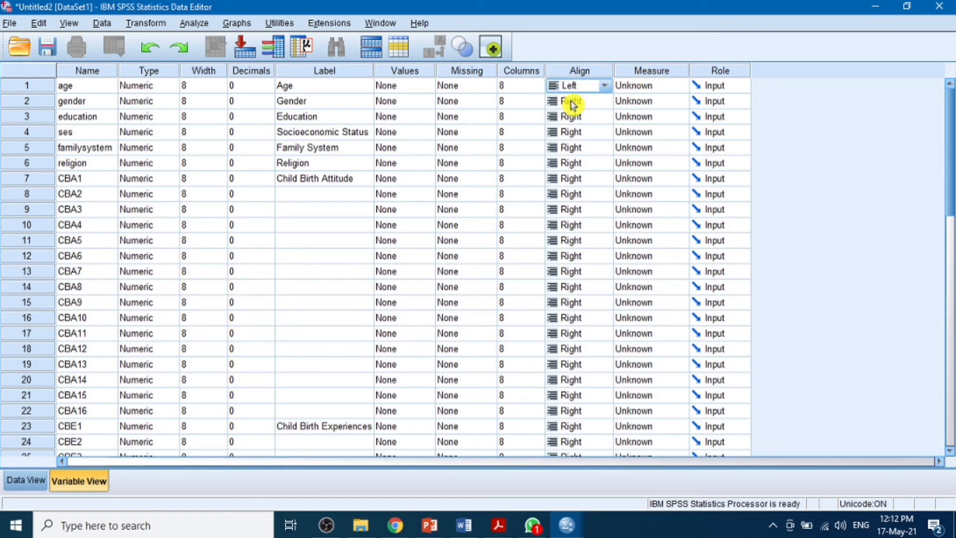
{"action": "left_click", "coordinate": [27, 481]}
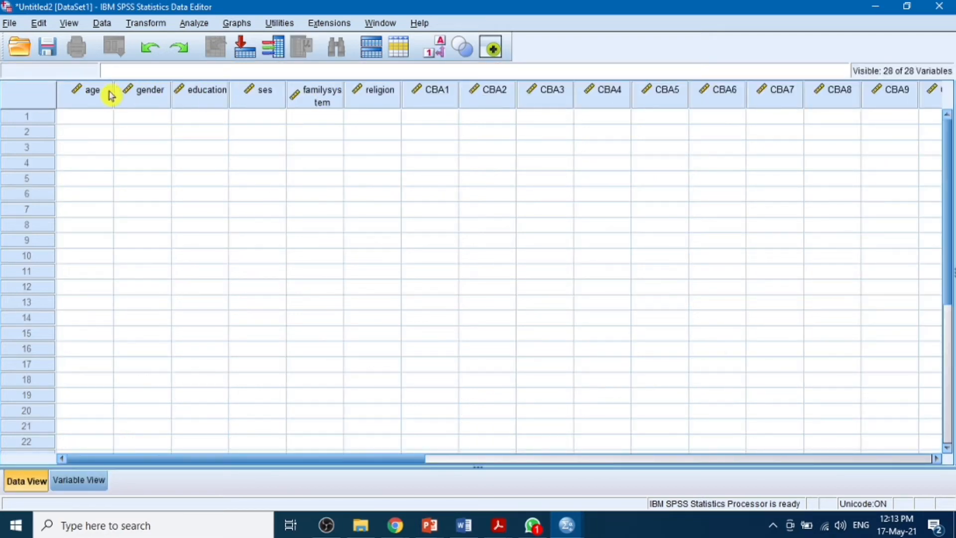
{"action": "left_click", "coordinate": [102, 483]}
{"action": "left_click", "coordinate": [22, 481]}
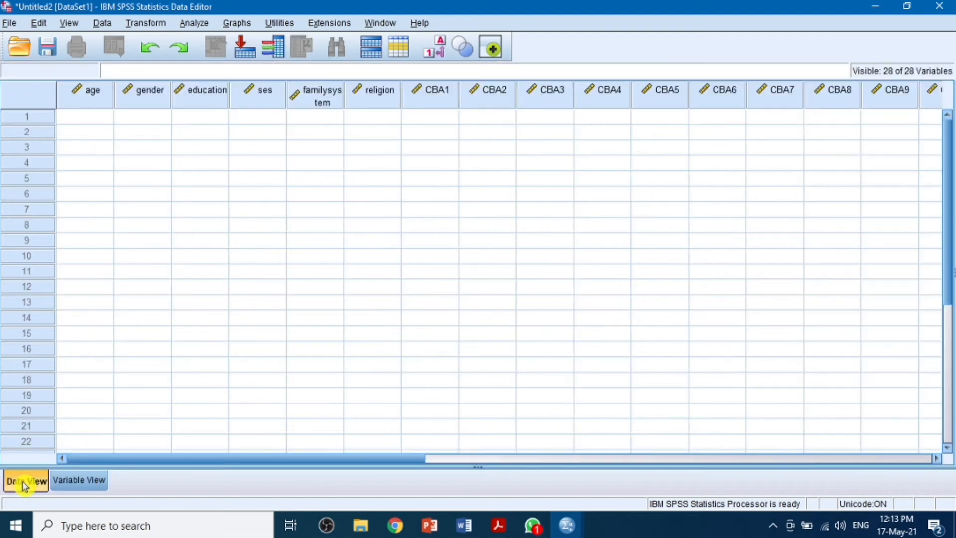
Enter 23 as the age of the first case
{"action": "left_click_drag", "start_coordinate": [145, 460], "coordinate": [45, 466]}
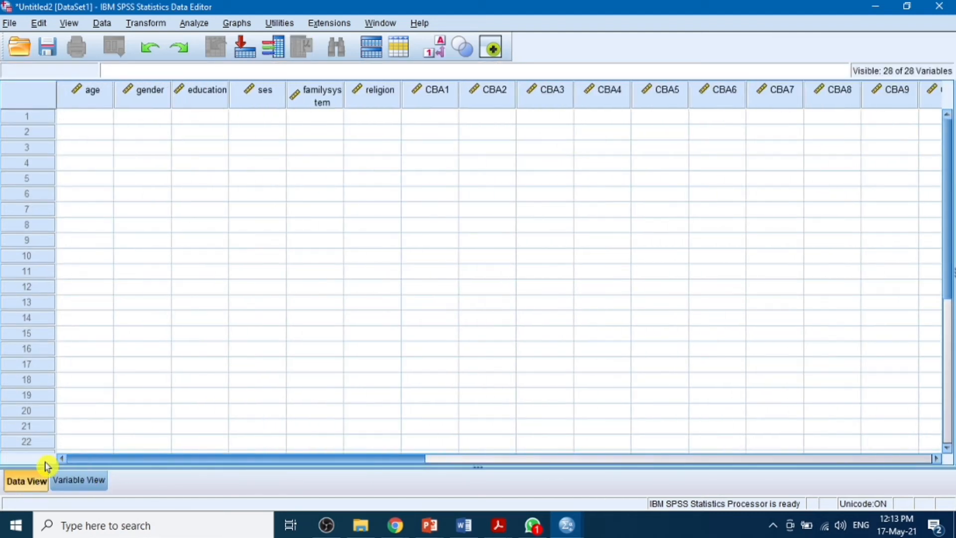
{"action": "left_click", "coordinate": [92, 117]}
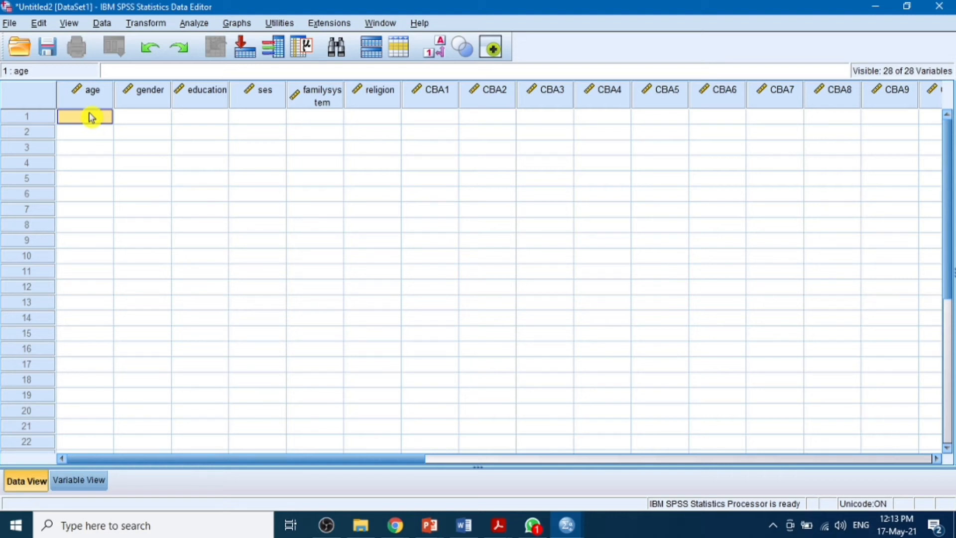
{"action": "type", "text": "23"}
{"action": "key", "text": "Tab"}
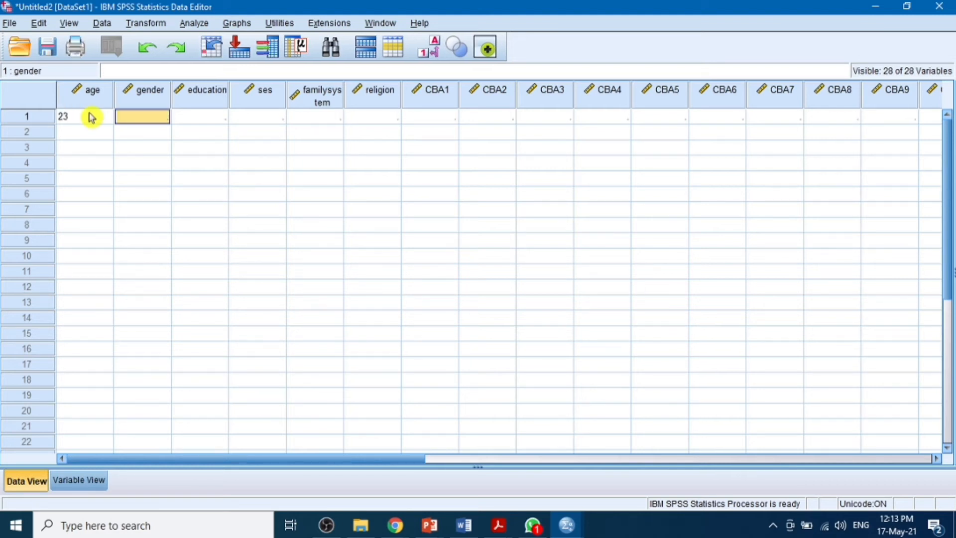
Return to Variable View and add the value label 1 = Male to the gender variable
{"action": "left_click", "coordinate": [88, 481]}
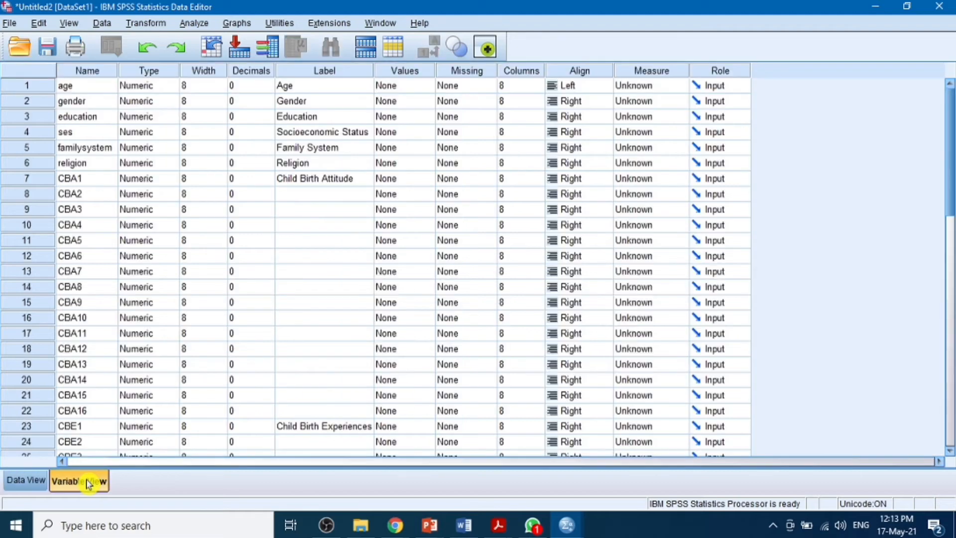
{"action": "left_click", "coordinate": [409, 88]}
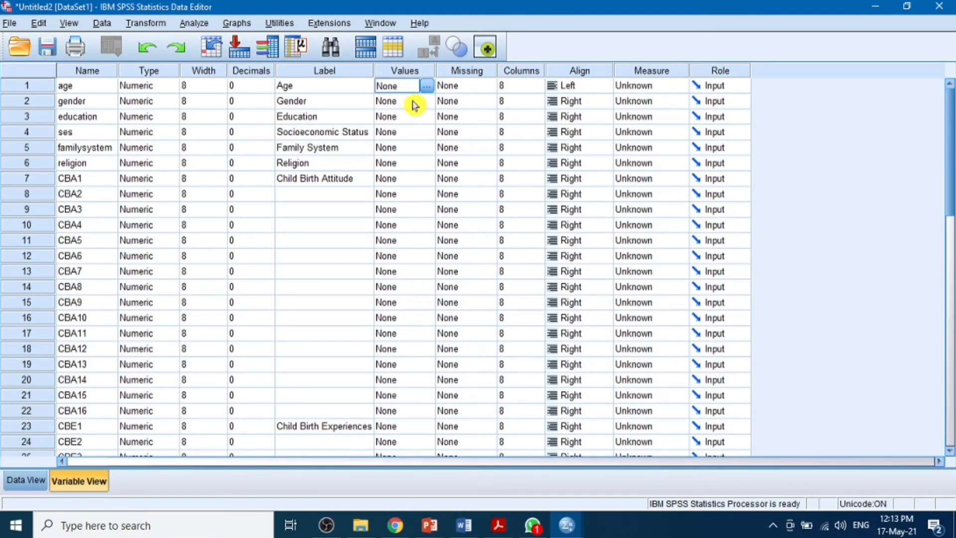
{"action": "left_click", "coordinate": [415, 102]}
{"action": "left_click", "coordinate": [428, 102]}
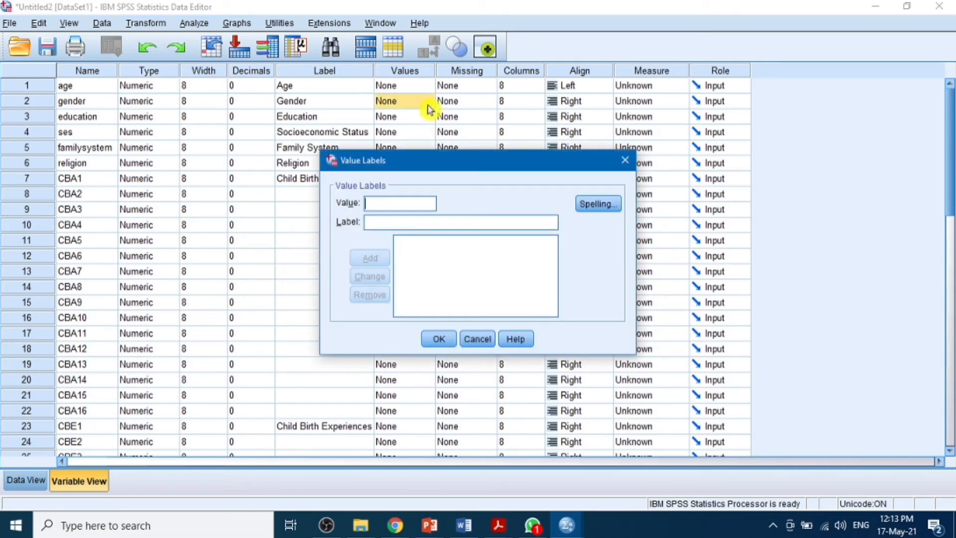
{"action": "type", "text": "1"}
{"action": "left_click", "coordinate": [378, 223]}
{"action": "type", "text": "male"}
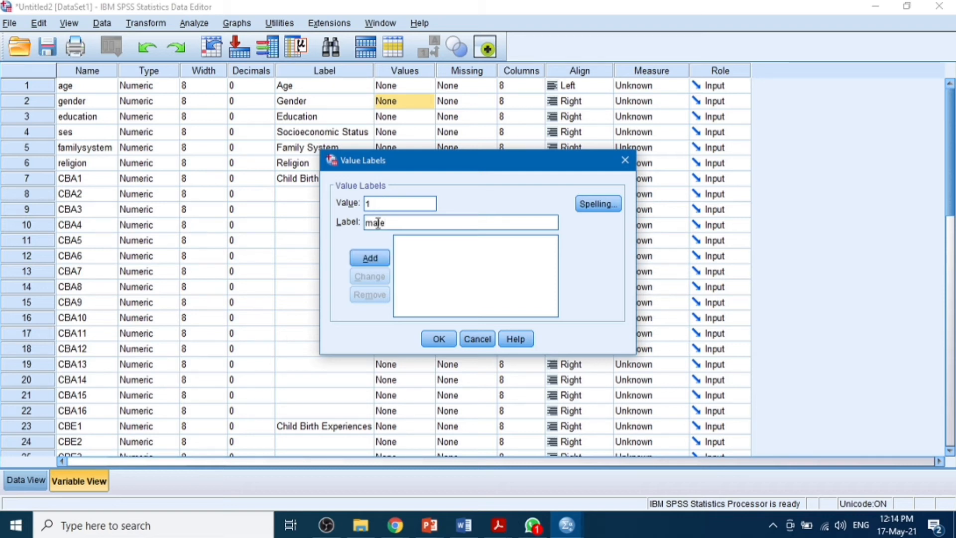
{"action": "key", "text": "BackSpace"}
{"action": "type", "text": "M"}
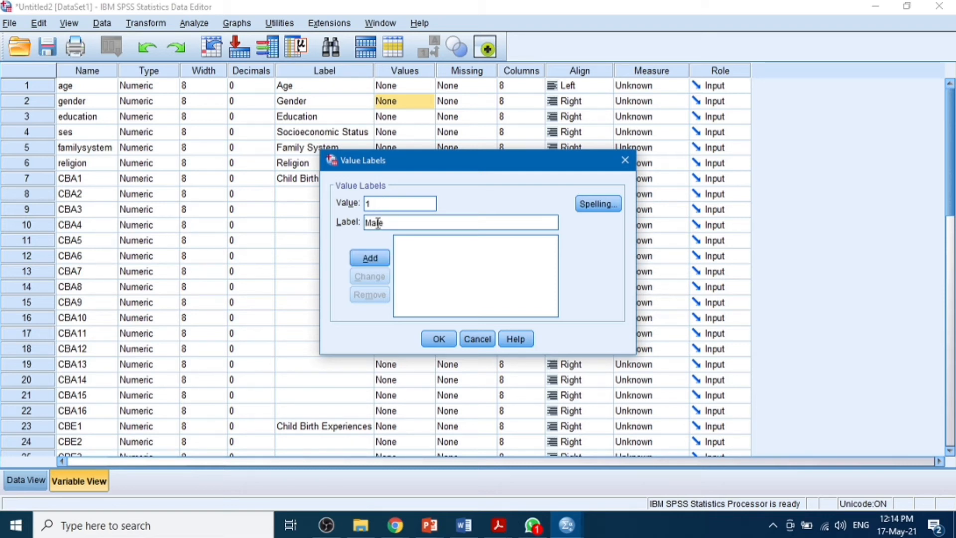
{"action": "left_click", "coordinate": [373, 263]}
Add the value label 2 = Female for gender and apply the gender value labels
{"action": "type", "text": "2"}
{"action": "left_click", "coordinate": [373, 222]}
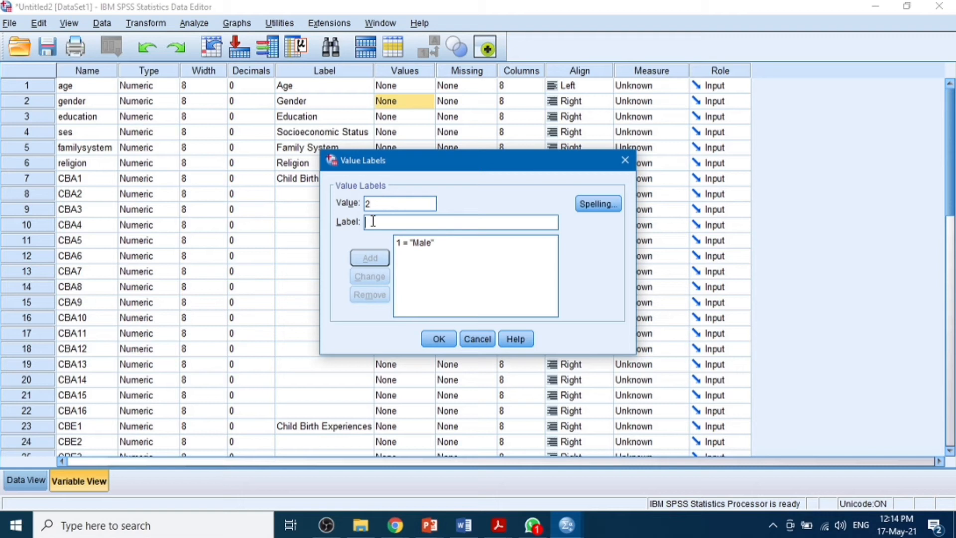
{"action": "type", "text": "Female"}
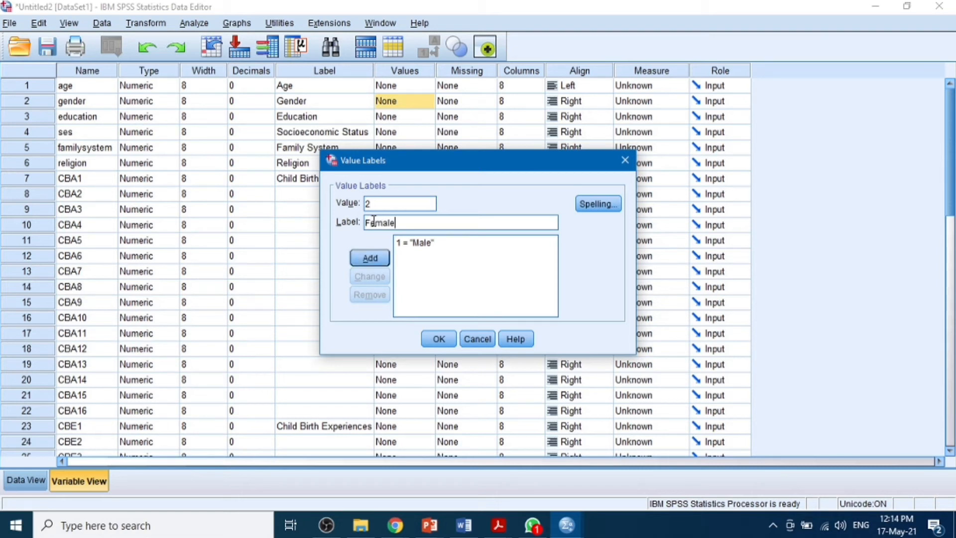
{"action": "left_click", "coordinate": [370, 258]}
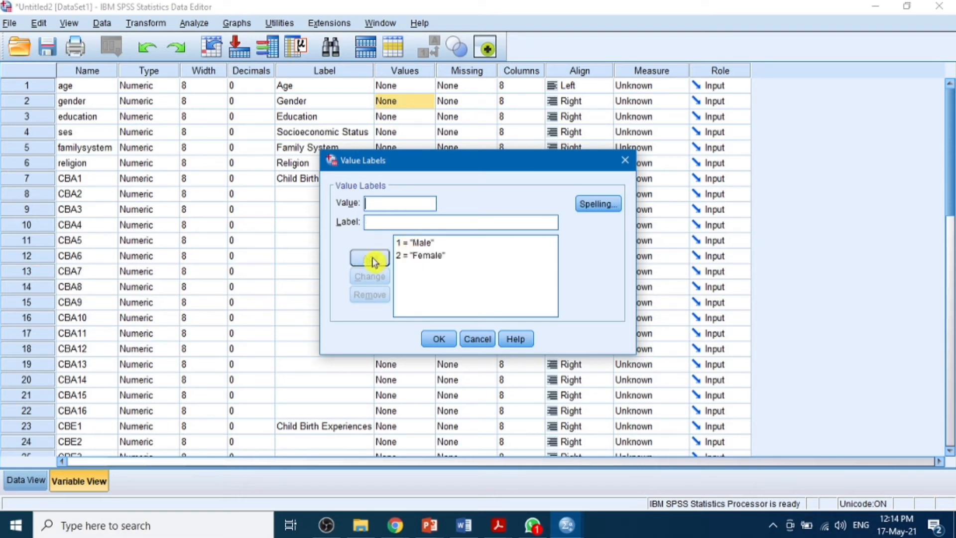
{"action": "left_click", "coordinate": [444, 345]}
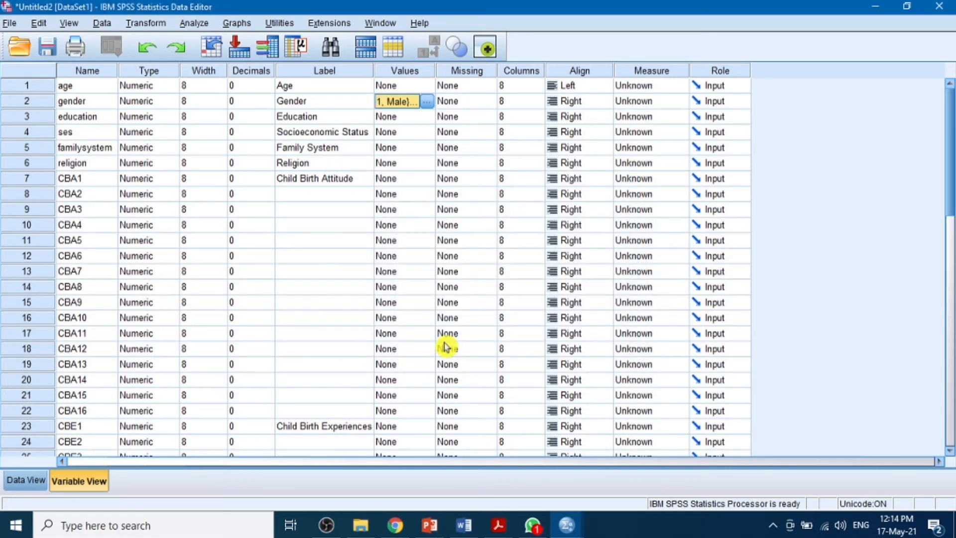
Add the value labels 1 = primary and 2 = Middle to the education variable
{"action": "left_click", "coordinate": [413, 117]}
{"action": "left_click", "coordinate": [426, 117]}
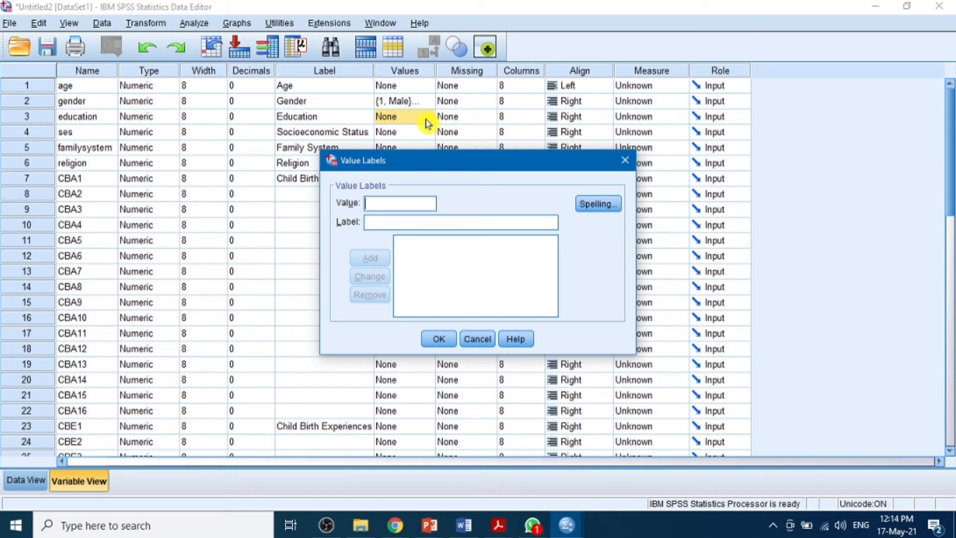
{"action": "type", "text": "1"}
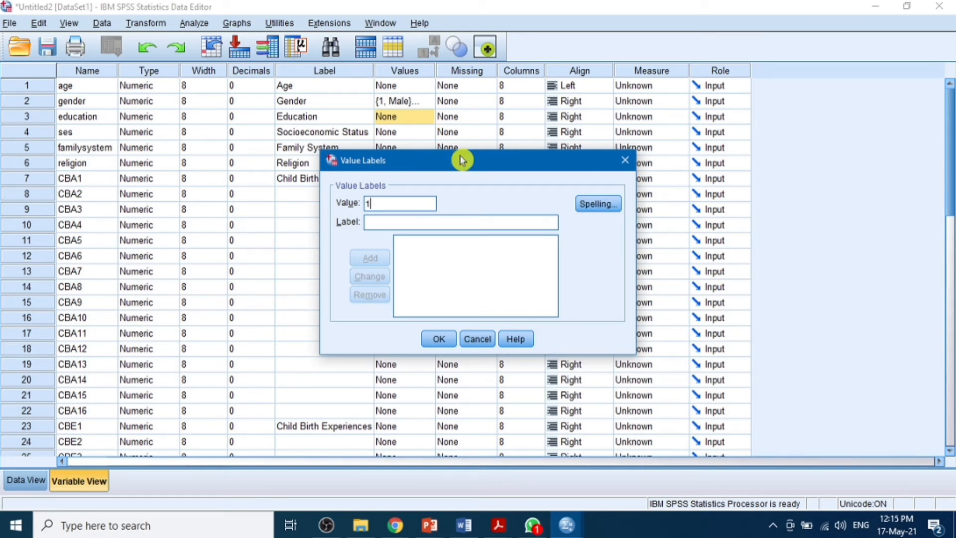
{"action": "left_click", "coordinate": [376, 224]}
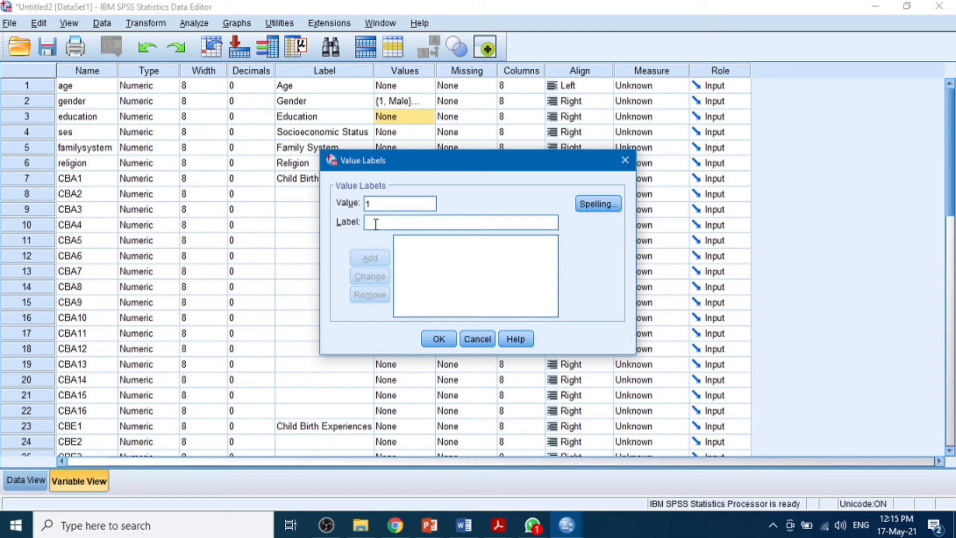
{"action": "type", "text": "primary"}
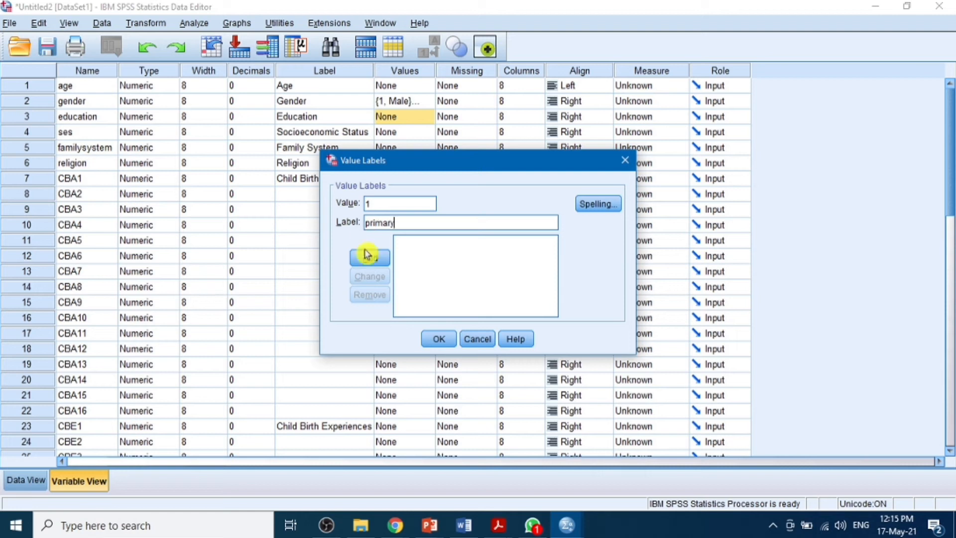
{"action": "left_click", "coordinate": [369, 259]}
{"action": "type", "text": "2"}
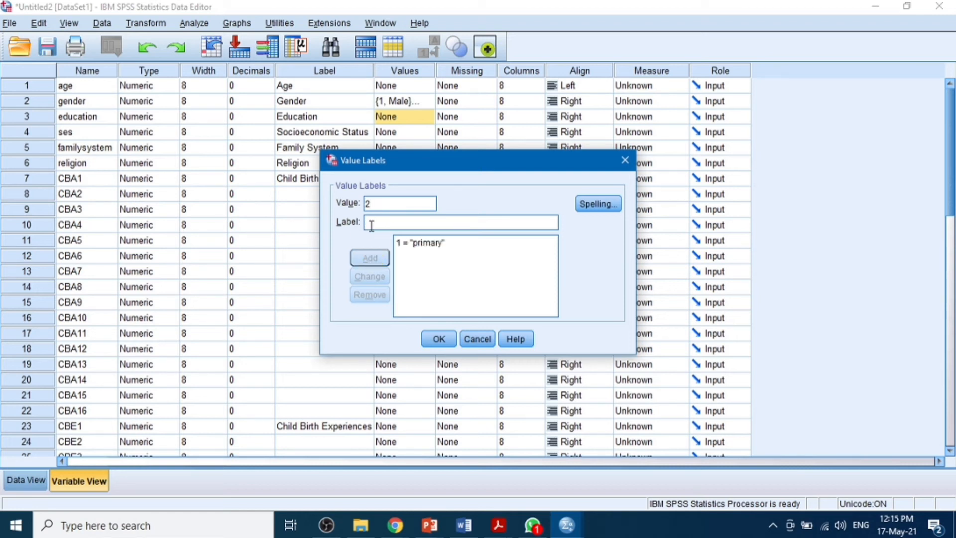
{"action": "left_click", "coordinate": [371, 225]}
{"action": "type", "text": "Middle"}
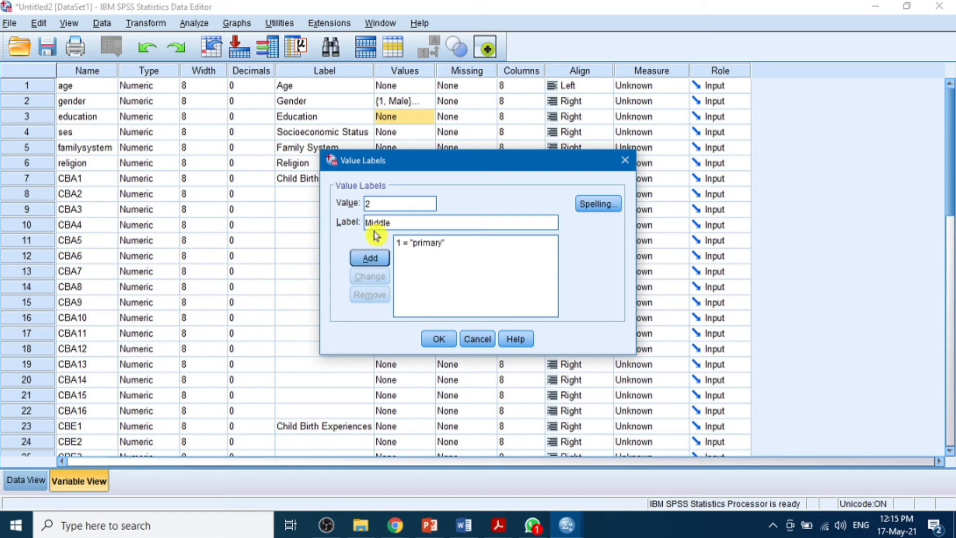
{"action": "left_click", "coordinate": [377, 258]}
Add the education value labels 3 = Matric and 4 = Intermediate
{"action": "type", "text": "3"}
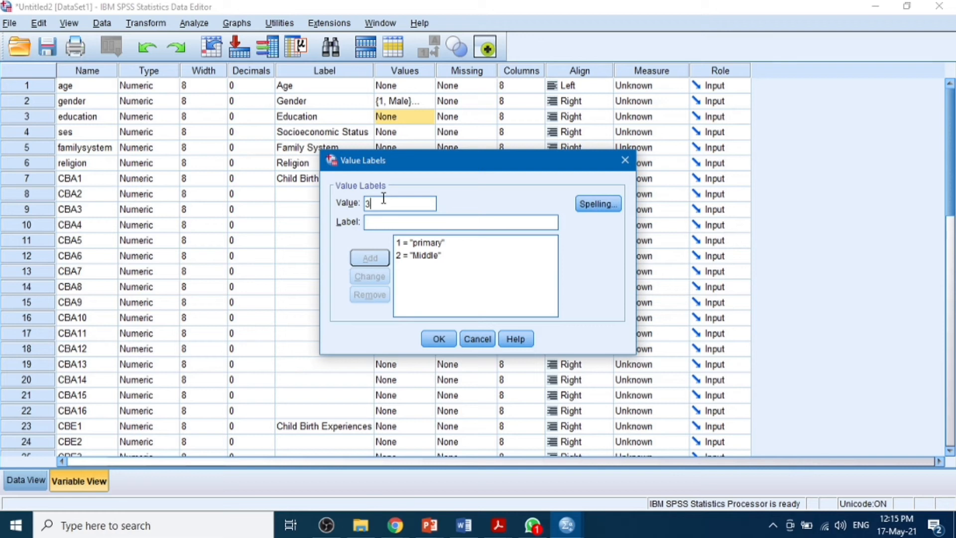
{"action": "left_click", "coordinate": [375, 224]}
{"action": "type", "text": "Matric"}
{"action": "left_click", "coordinate": [369, 258]}
{"action": "type", "text": "4"}
{"action": "left_click", "coordinate": [372, 223]}
{"action": "type", "text": "I"}
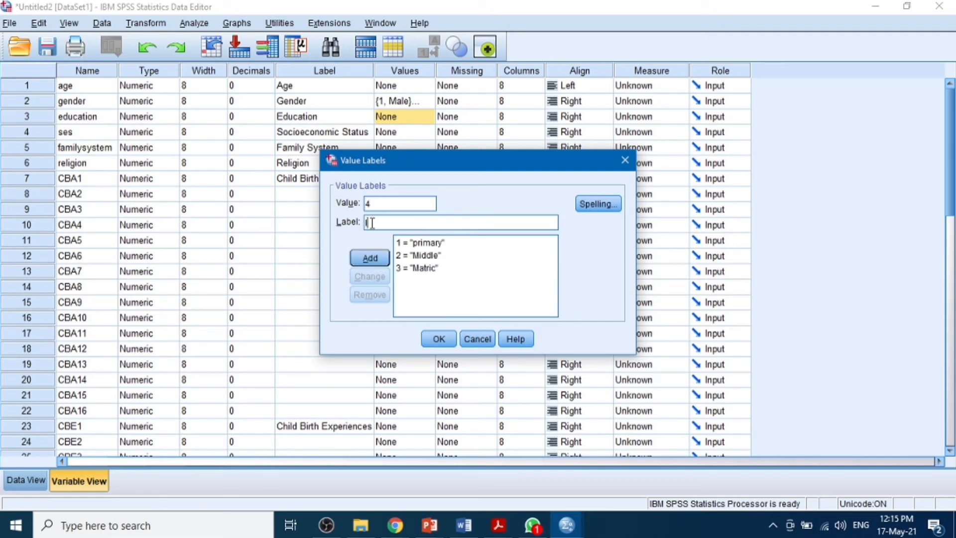
{"action": "type", "text": "ntermediate"}
{"action": "left_click", "coordinate": [371, 258]}
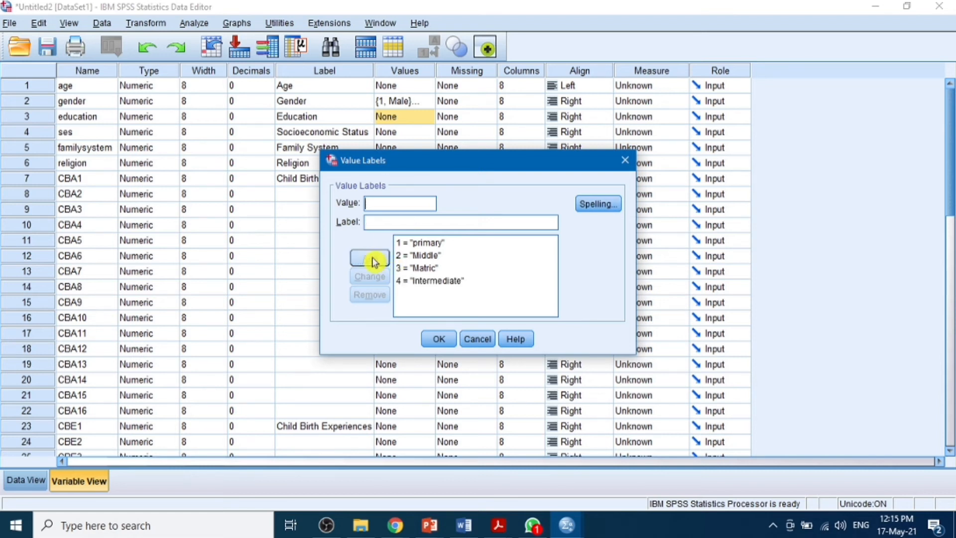
Add the education value label 5 = Under Graduate
{"action": "type", "text": "5"}
{"action": "type", "text": "under"}
{"action": "key", "text": "BackSpace"}
{"action": "key", "text": "BackSpace"}
{"action": "key", "text": "BackSpace"}
{"action": "key", "text": "BackSpace"}
{"action": "key", "text": "BackSpace"}
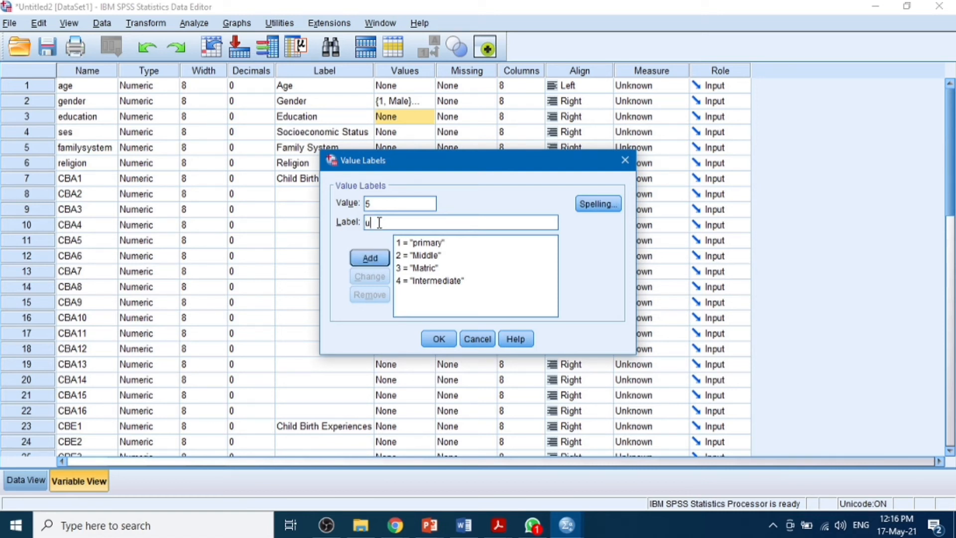
{"action": "type", "text": "Under graduate"}
{"action": "left_click", "coordinate": [397, 223]}
{"action": "key", "text": "BackSpace"}
{"action": "type", "text": "G"}
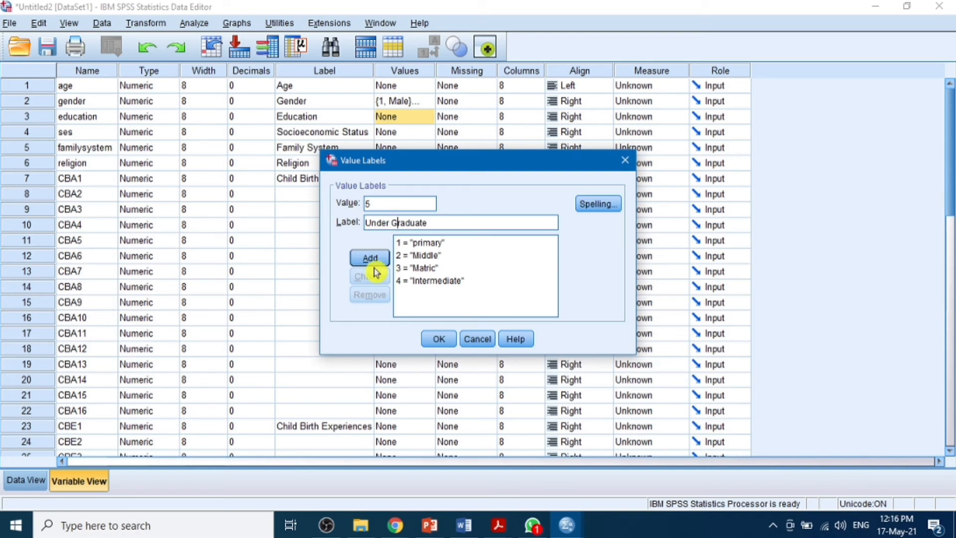
{"action": "left_click", "coordinate": [369, 260]}
Add the education value labels 6 = Graduates and 7 = Post Graduate, and apply the education value labels
{"action": "left_click", "coordinate": [379, 202]}
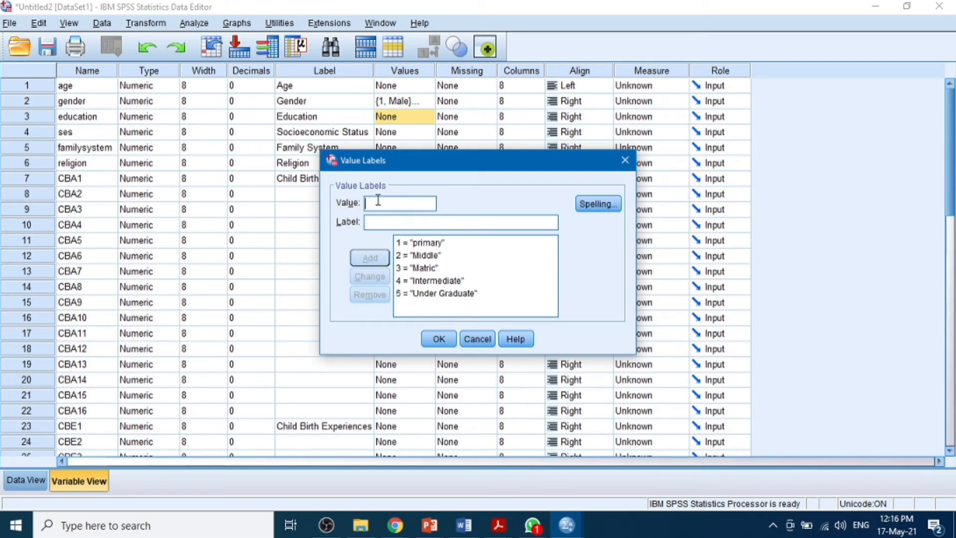
{"action": "type", "text": "6"}
{"action": "left_click", "coordinate": [370, 223]}
{"action": "type", "text": "Graduates"}
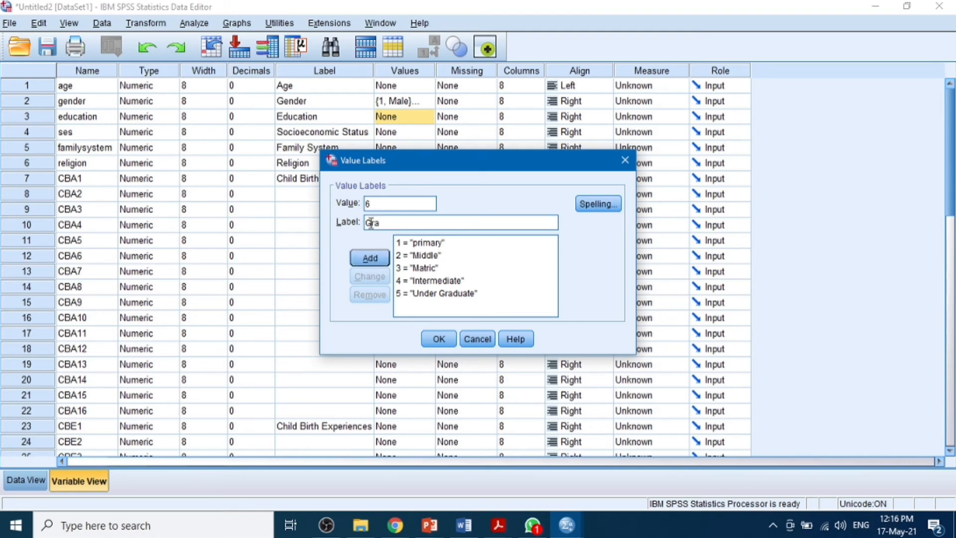
{"action": "left_click", "coordinate": [379, 259]}
{"action": "type", "text": "7"}
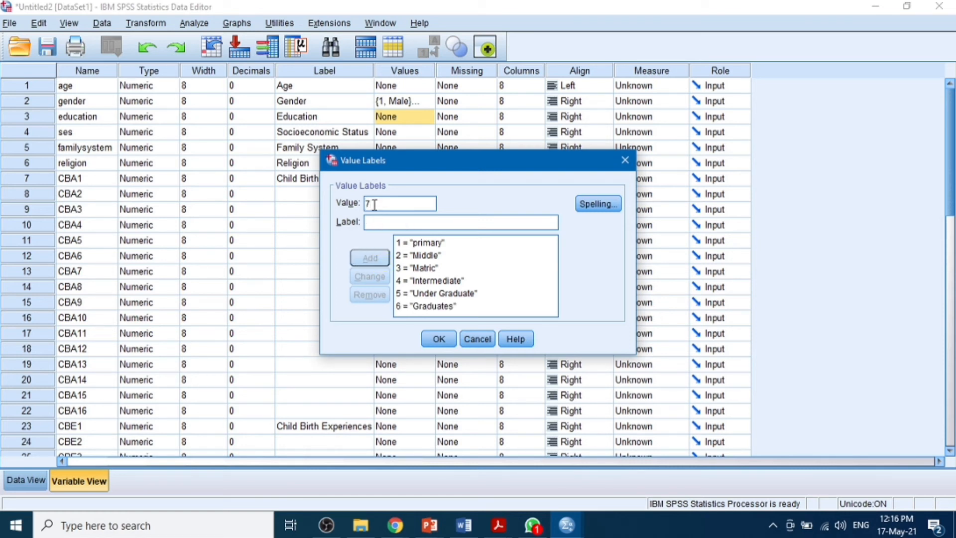
{"action": "left_click", "coordinate": [376, 222]}
{"action": "type", "text": "Post Graduate"}
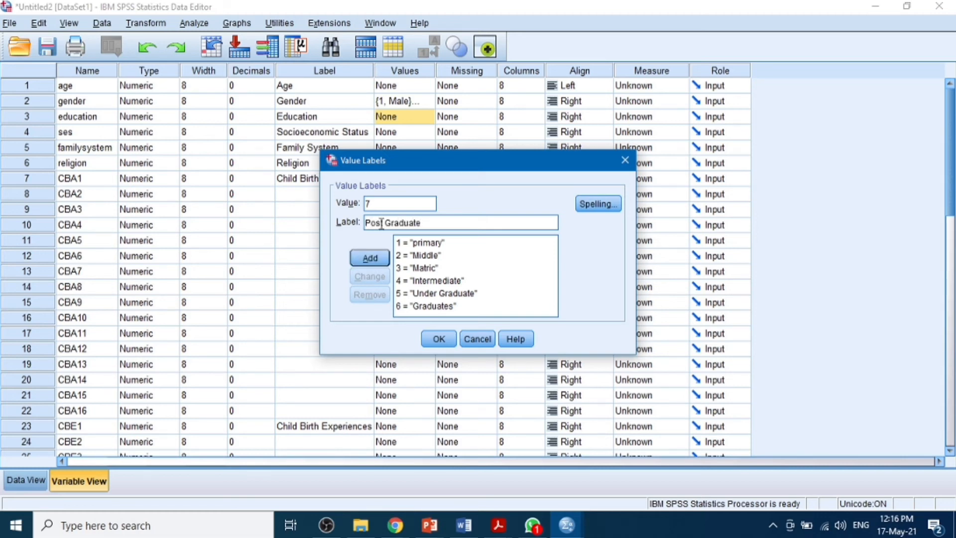
{"action": "left_click", "coordinate": [379, 259]}
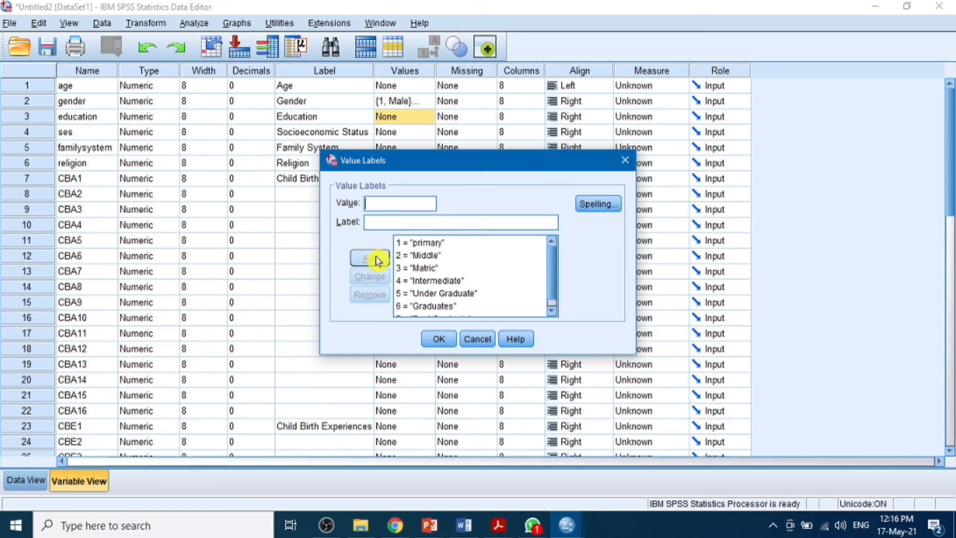
{"action": "left_click", "coordinate": [441, 338]}
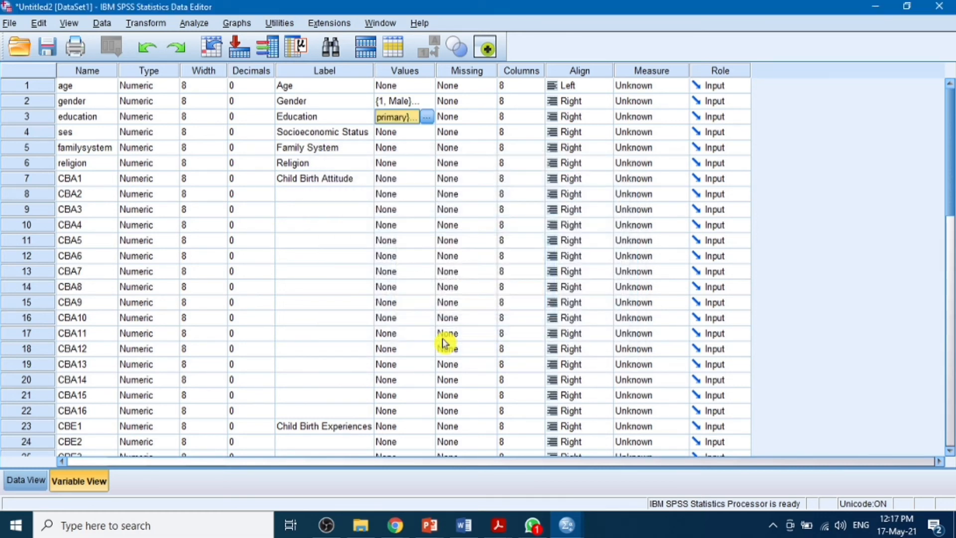
Add the value label 1 = Low to the ses (Socioeconomic Status) variable
{"action": "double_click", "coordinate": [428, 133]}
{"action": "type", "text": "1"}
{"action": "left_click", "coordinate": [378, 222]}
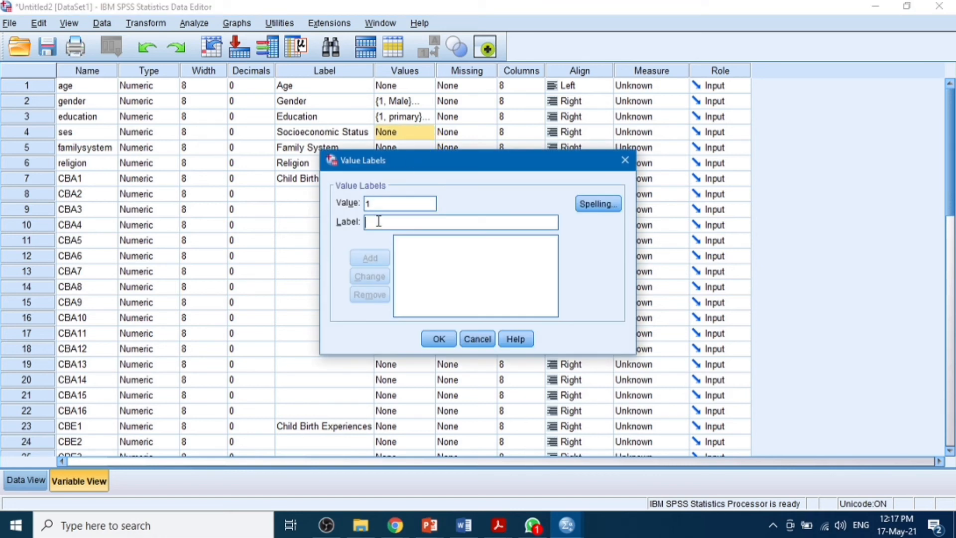
{"action": "type", "text": "Low"}
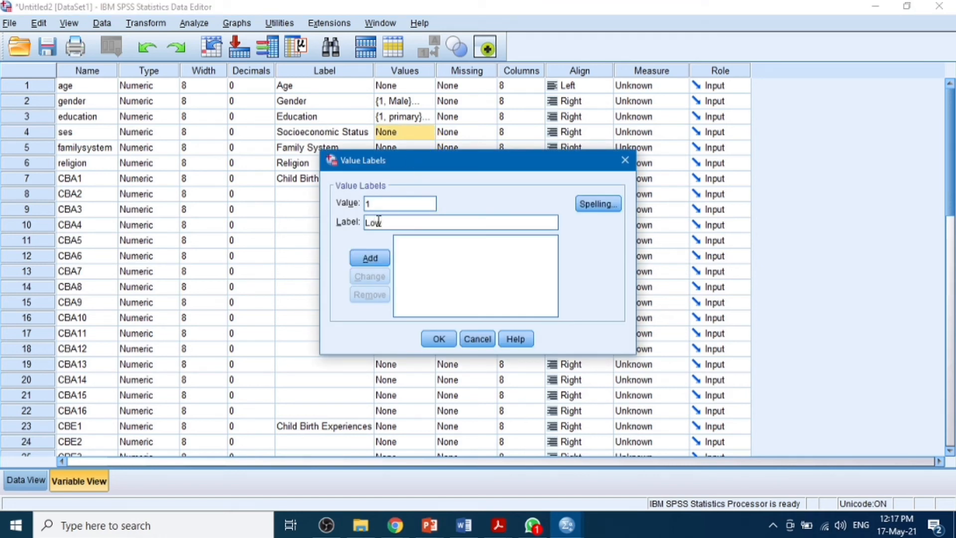
{"action": "left_click", "coordinate": [373, 260]}
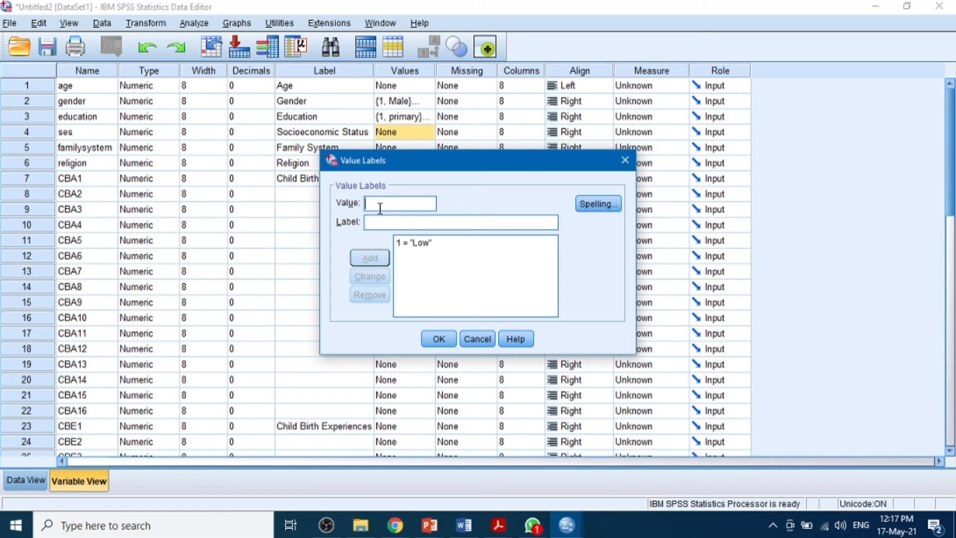
Add the value labels 2 = Middle and 3 = High to the ses variable and apply its value labels
{"action": "type", "text": "2"}
{"action": "type", "text": "middle"}
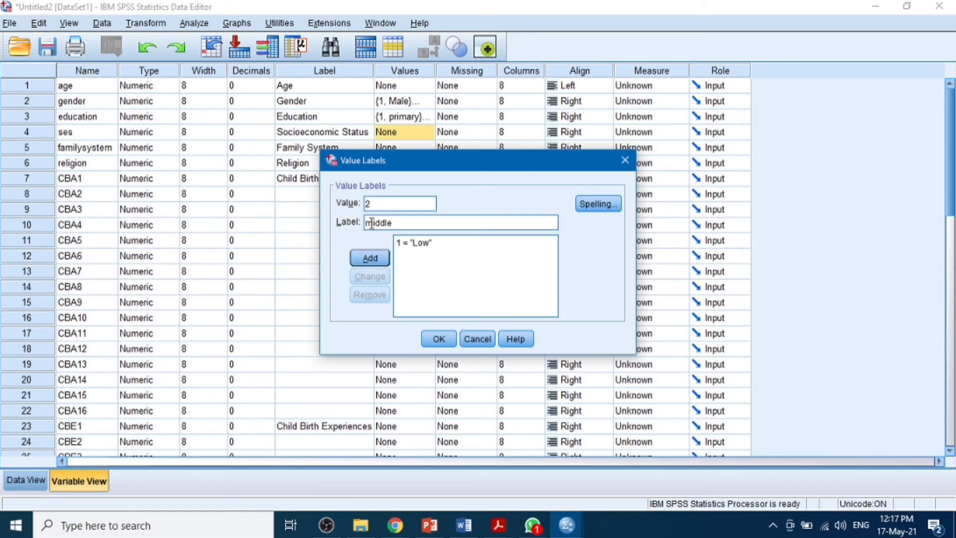
{"action": "left_click", "coordinate": [369, 258]}
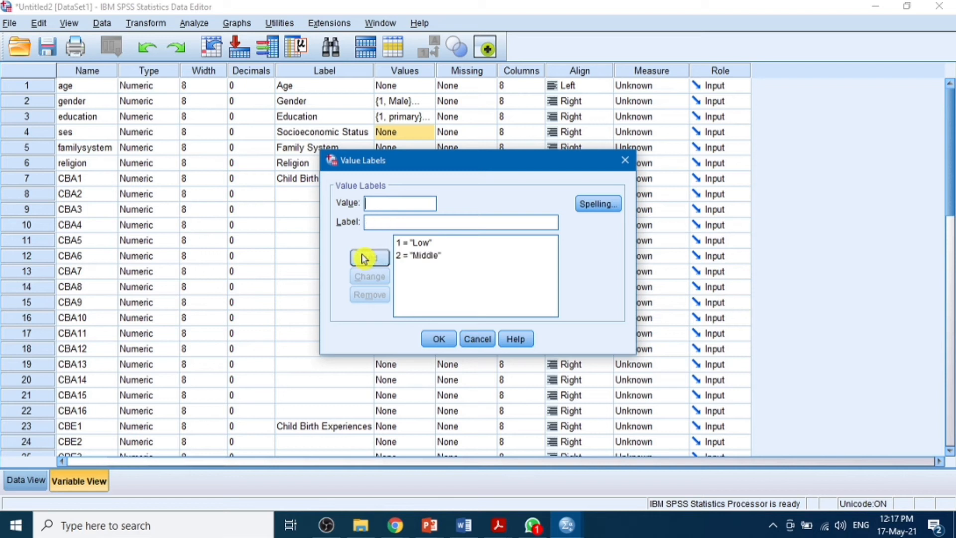
{"action": "type", "text": "3"}
{"action": "left_click", "coordinate": [373, 222]}
{"action": "type", "text": "H"}
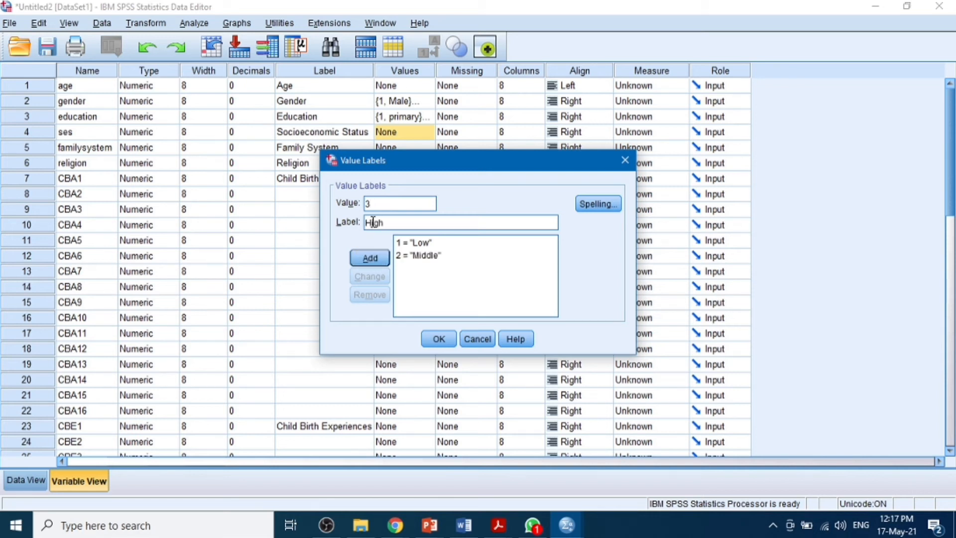
{"action": "type", "text": "igh"}
{"action": "left_click", "coordinate": [370, 258]}
{"action": "left_click", "coordinate": [438, 338]}
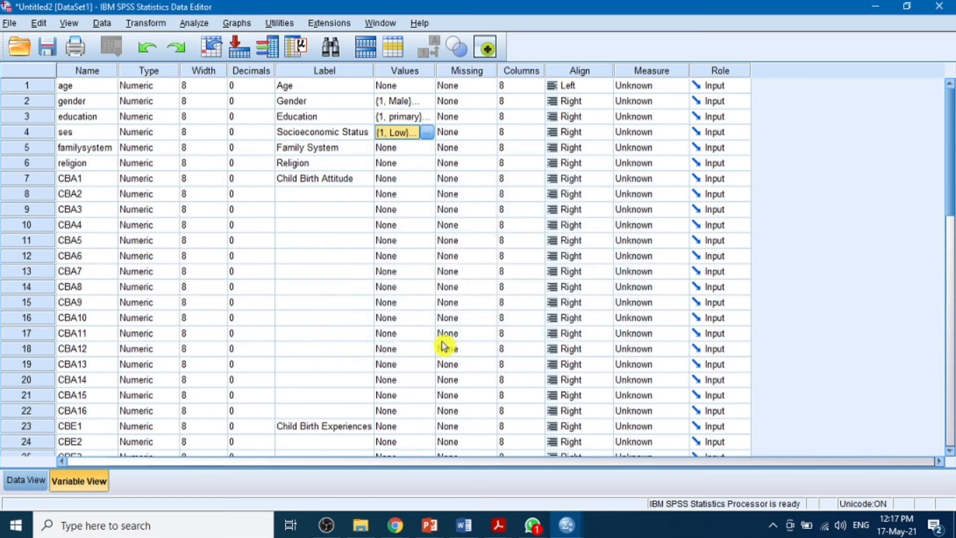
Add the value label 1 = Nuclear to the familysystem variable
{"action": "left_click", "coordinate": [387, 146]}
{"action": "left_click", "coordinate": [427, 147]}
{"action": "type", "text": "1"}
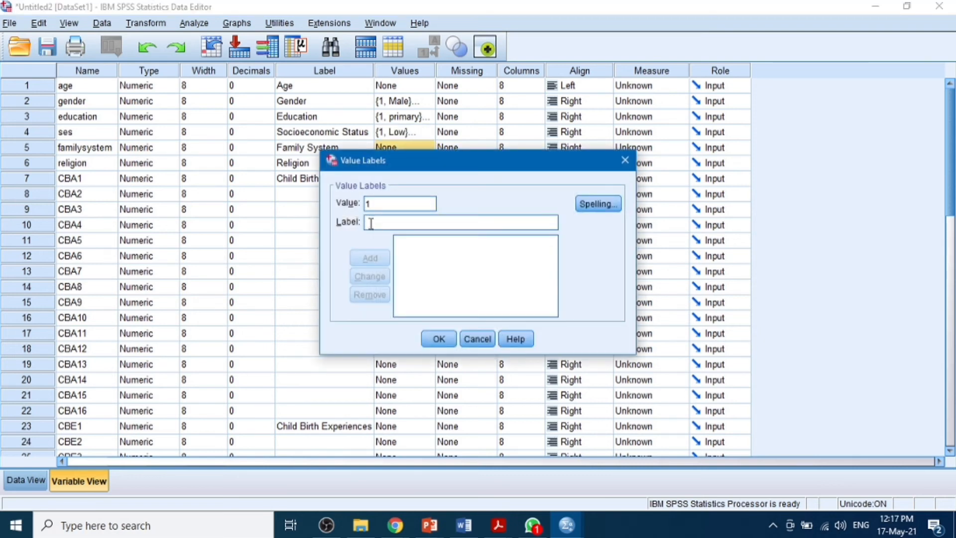
{"action": "left_click", "coordinate": [371, 223]}
{"action": "type", "text": "nucl"}
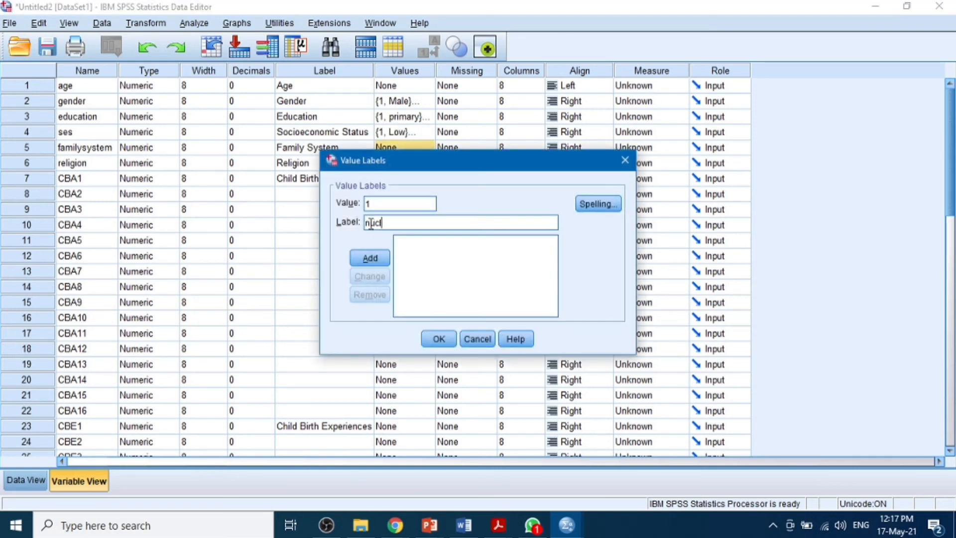
{"action": "type", "text": "ear"}
{"action": "left_click", "coordinate": [371, 222]}
{"action": "key", "text": "BackSpace"}
{"action": "type", "text": "N"}
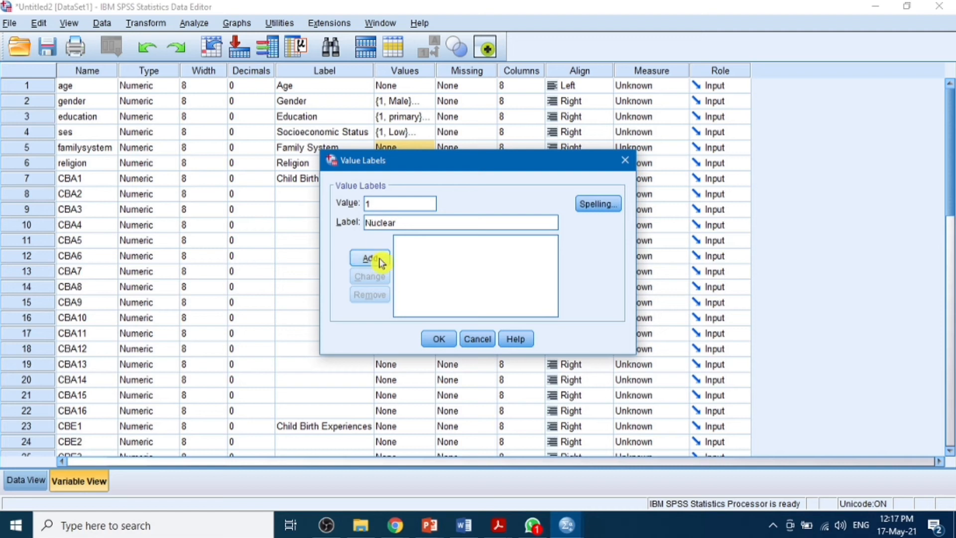
{"action": "left_click", "coordinate": [370, 257]}
Add the value label 2 = Extended to the familysystem variable and apply its value labels
{"action": "type", "text": "2"}
{"action": "left_click", "coordinate": [372, 223]}
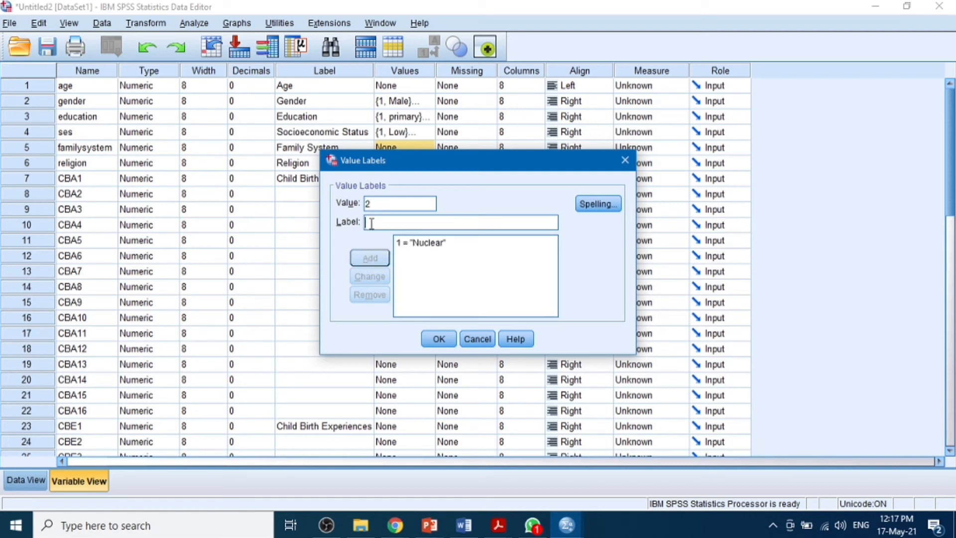
{"action": "type", "text": "extended"}
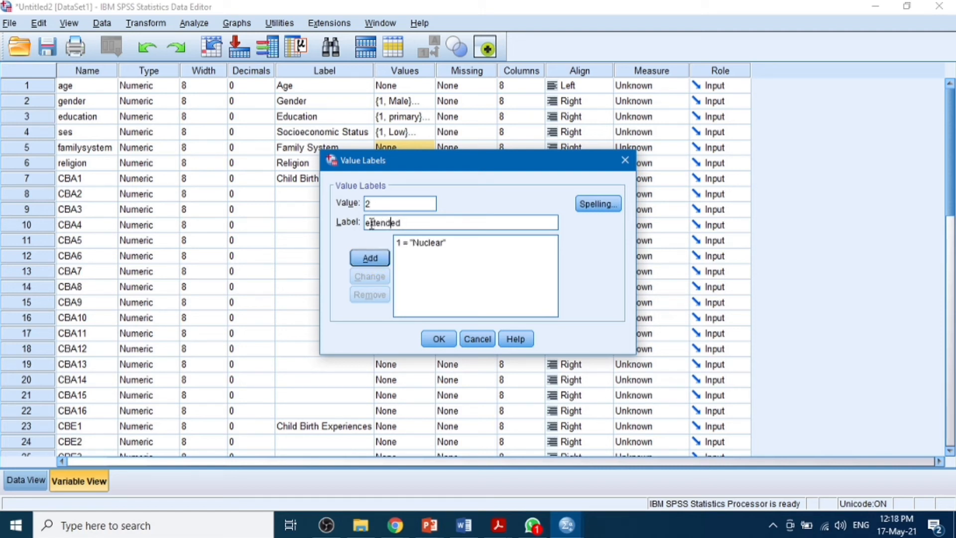
{"action": "left_click", "coordinate": [372, 224]}
{"action": "key", "text": "BackSpace"}
{"action": "type", "text": "E"}
{"action": "left_click", "coordinate": [369, 261]}
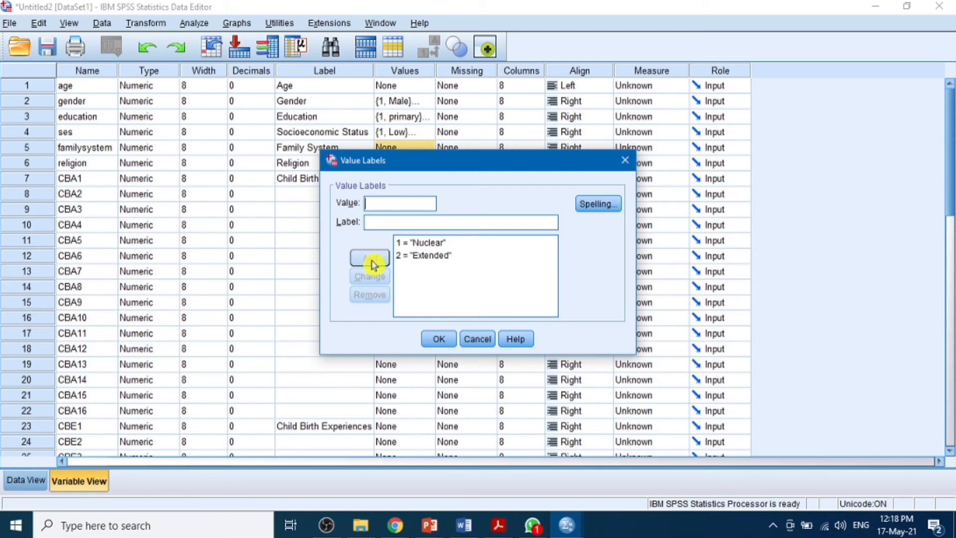
{"action": "left_click", "coordinate": [439, 339]}
Define the value labels 1 = Muslims and 2 = Non-Muslims for the religion variable
{"action": "double_click", "coordinate": [430, 168]}
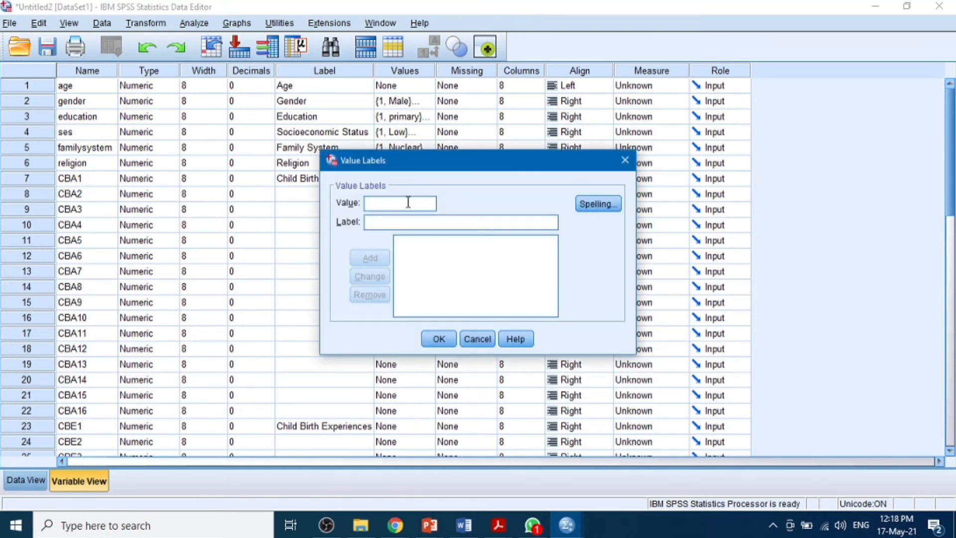
{"action": "type", "text": "1"}
{"action": "left_click", "coordinate": [380, 224]}
{"action": "type", "text": "Muslims"}
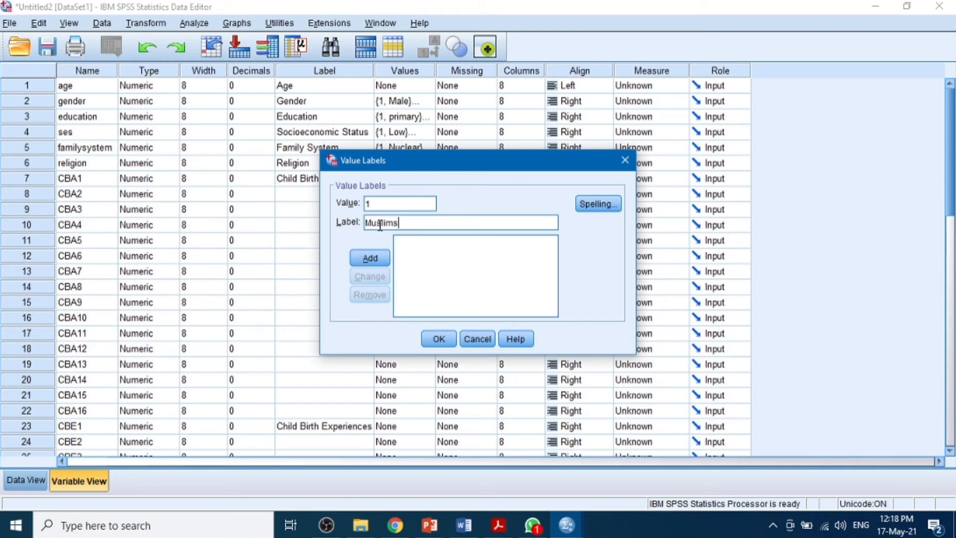
{"action": "left_click", "coordinate": [370, 259]}
{"action": "type", "text": "2"}
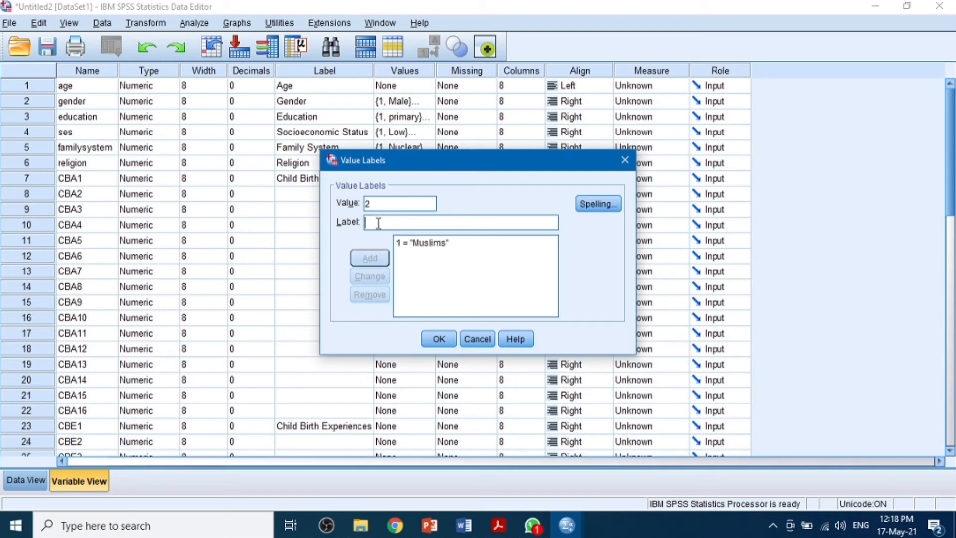
{"action": "type", "text": "Non-Muslims"}
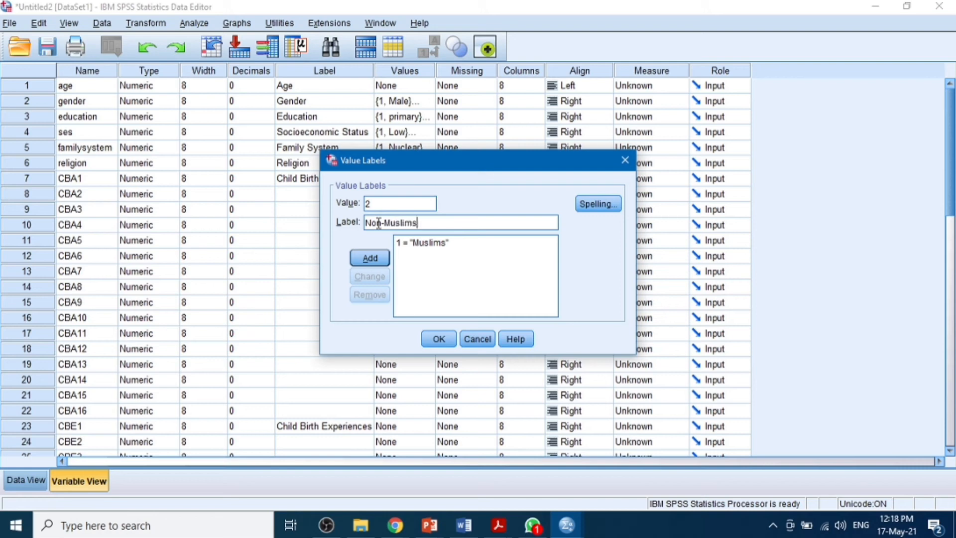
{"action": "left_click", "coordinate": [370, 258]}
{"action": "left_click", "coordinate": [438, 339]}
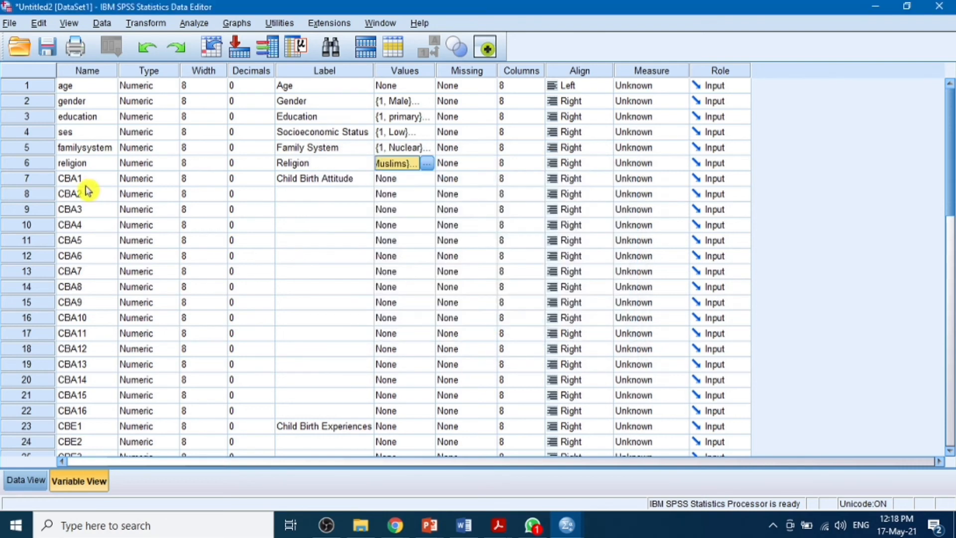
{"action": "left_click", "coordinate": [409, 179]}
{"action": "left_click", "coordinate": [427, 180]}
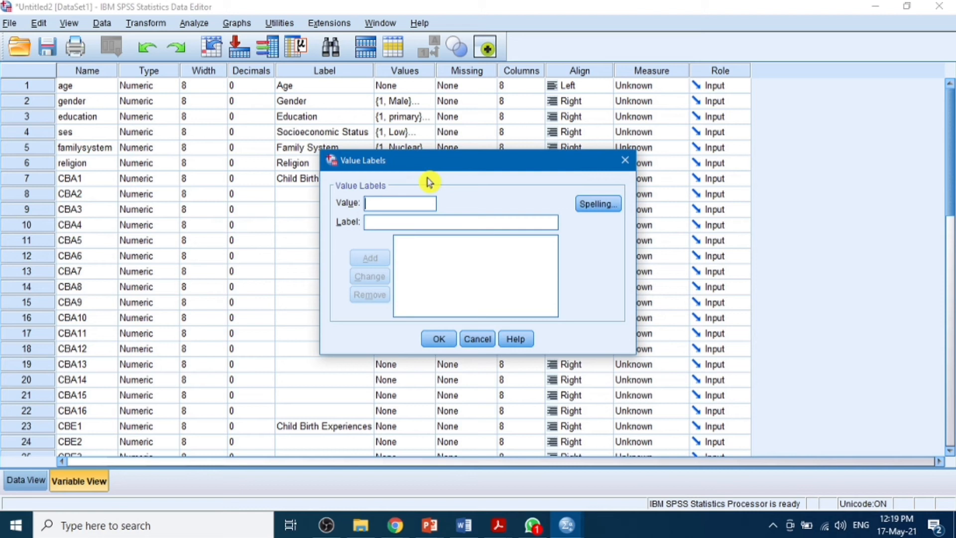
{"action": "type", "text": "1"}
{"action": "left_click", "coordinate": [377, 223]}
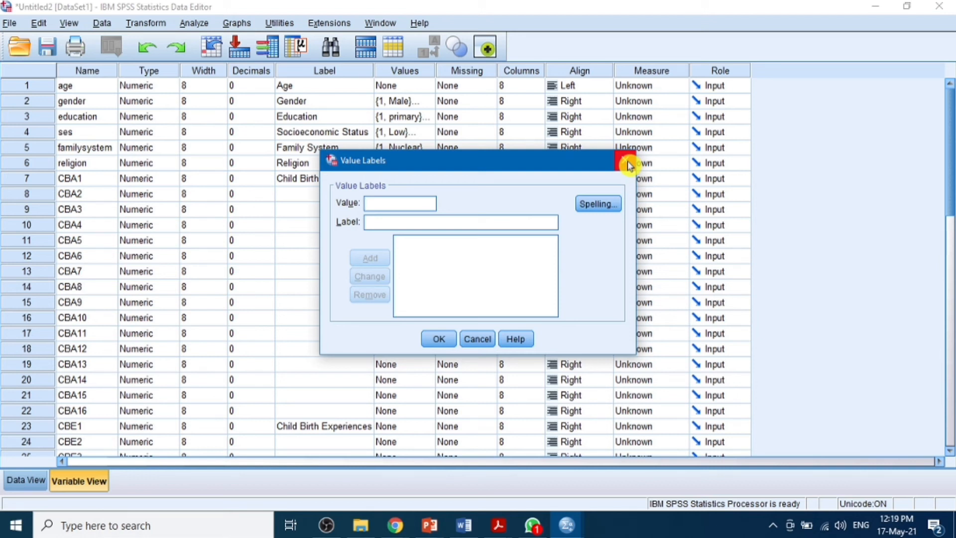
{"action": "type", "text": "1"}
{"action": "left_click", "coordinate": [374, 223]}
{"action": "type", "text": "st"}
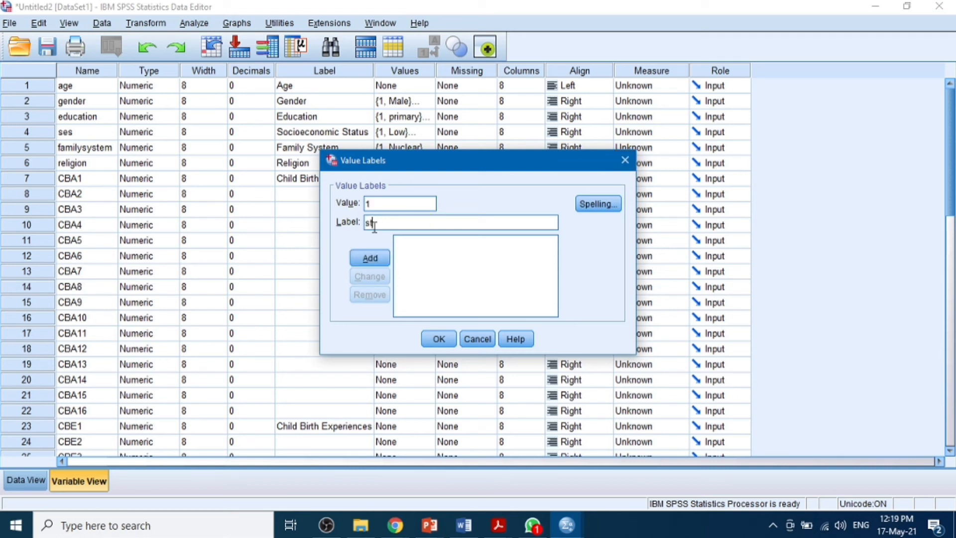
{"action": "type", "text": "rongly disagree"}
{"action": "left_click", "coordinate": [371, 259]}
{"action": "left_click", "coordinate": [625, 160]}
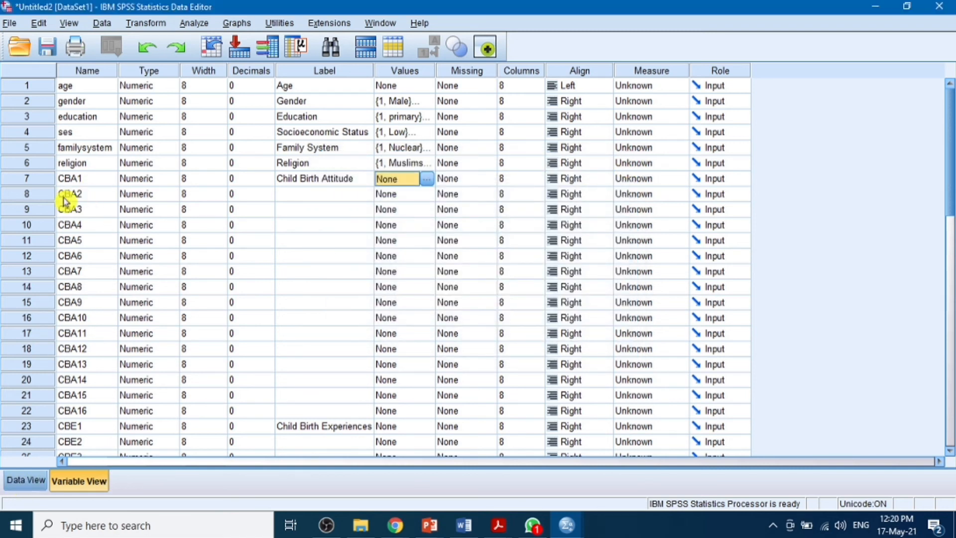
Save the dataset on Local Disk (E:) as an SPSS Statistics file named "thesis data"
{"action": "left_click", "coordinate": [47, 48]}
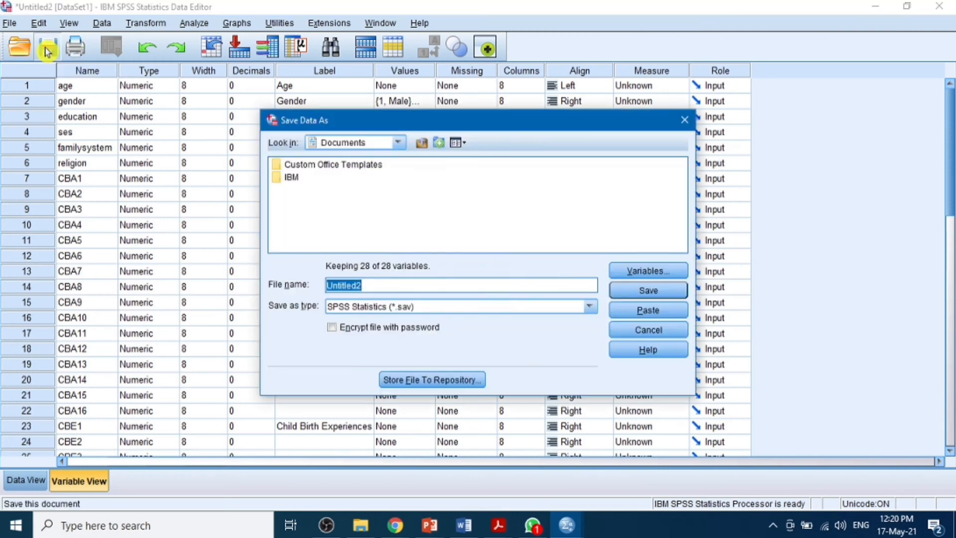
{"action": "left_click", "coordinate": [398, 146]}
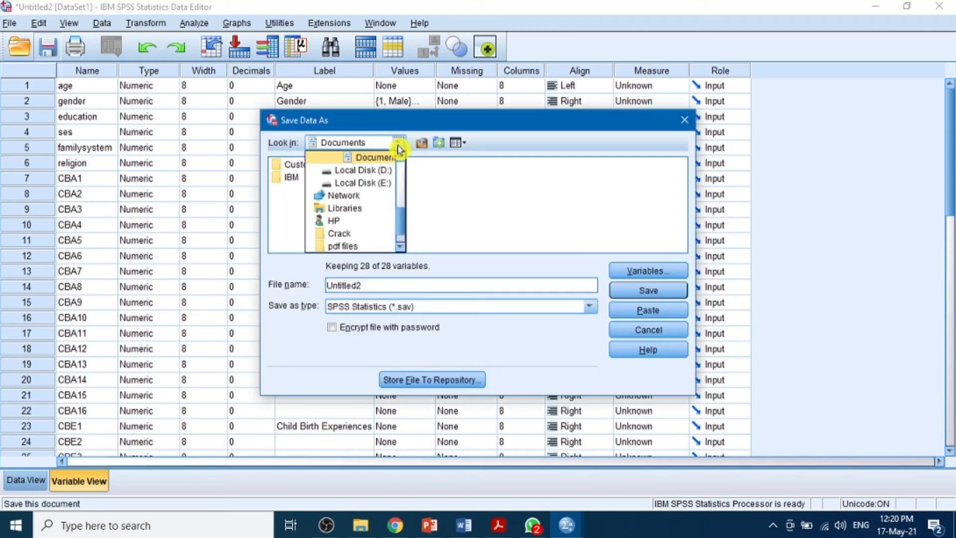
{"action": "left_click", "coordinate": [373, 185]}
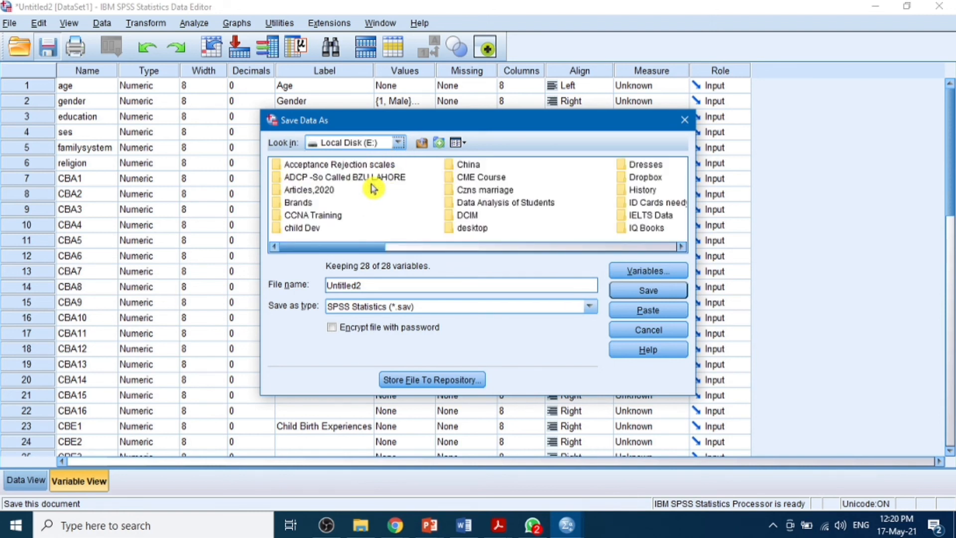
{"action": "left_click_drag", "start_coordinate": [397, 283], "coordinate": [318, 295]}
{"action": "double_click", "coordinate": [327, 285]}
{"action": "key", "text": "BackSpace"}
{"action": "type", "text": "thesis"}
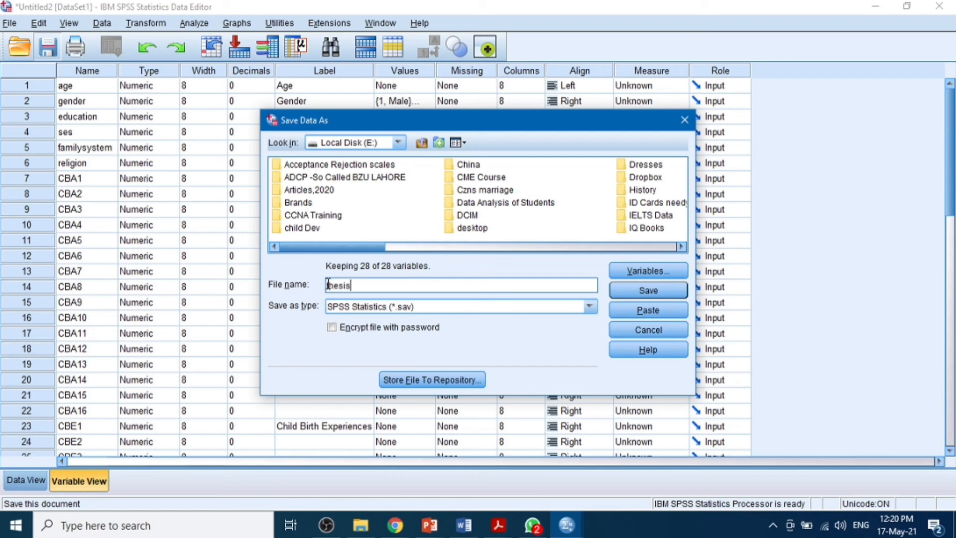
{"action": "type", "text": " data"}
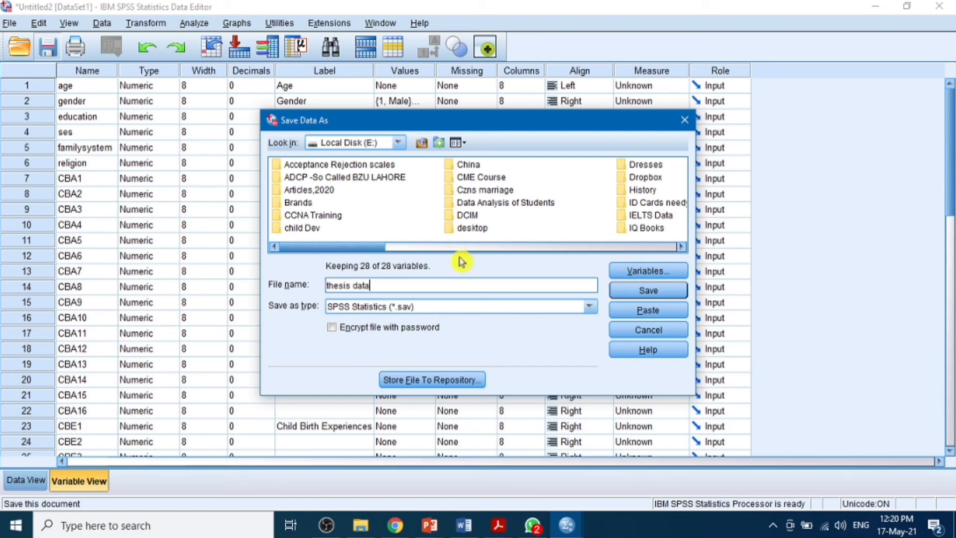
{"action": "left_click", "coordinate": [649, 290]}
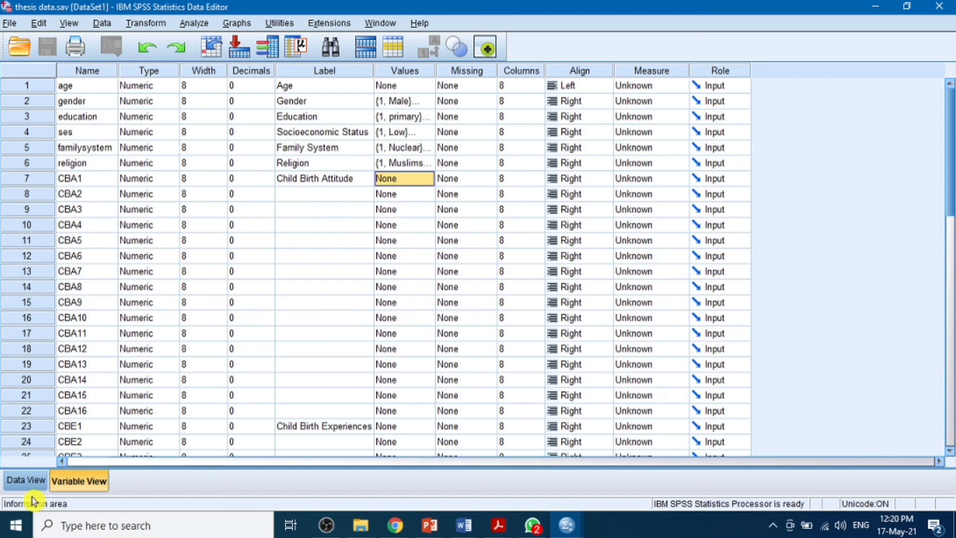
Enter gender 2 and education 3 for the first case in the data grid
{"action": "left_click", "coordinate": [26, 483]}
{"action": "left_click", "coordinate": [147, 119]}
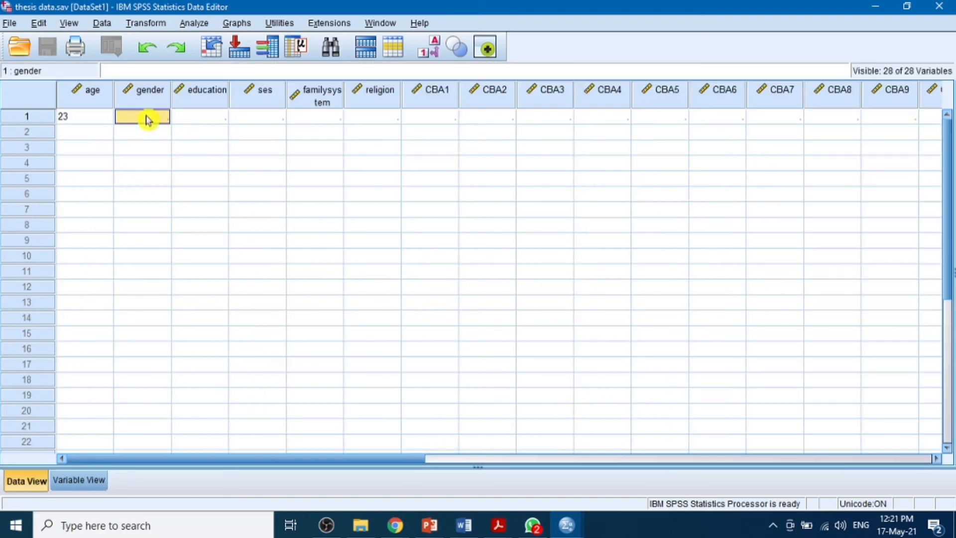
{"action": "type", "text": "1"}
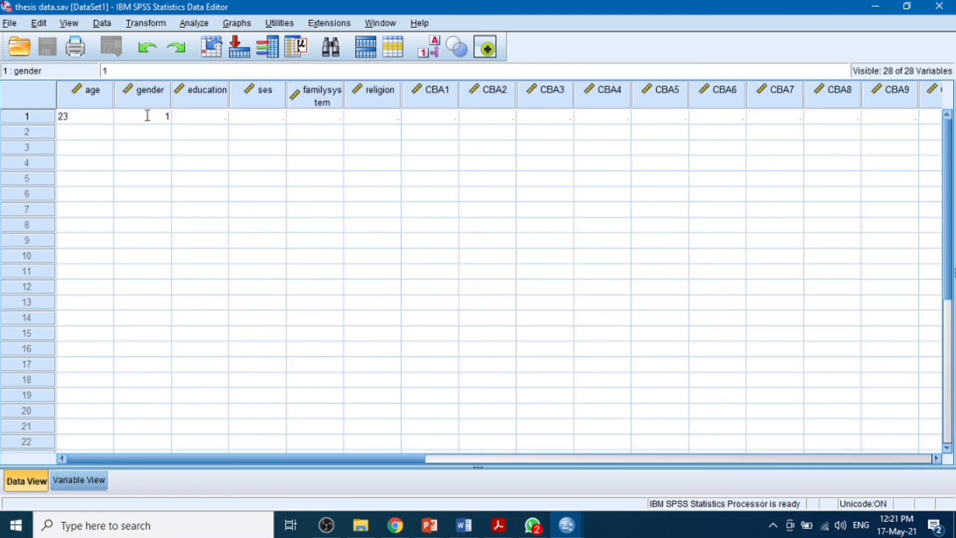
{"action": "key", "text": "BackSpace"}
{"action": "type", "text": "2"}
{"action": "left_click", "coordinate": [219, 123]}
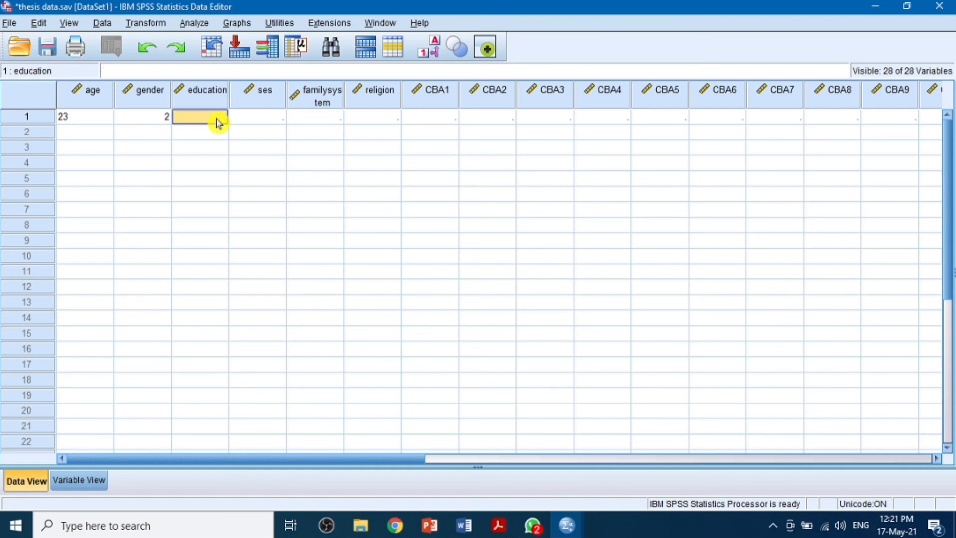
{"action": "type", "text": "3"}
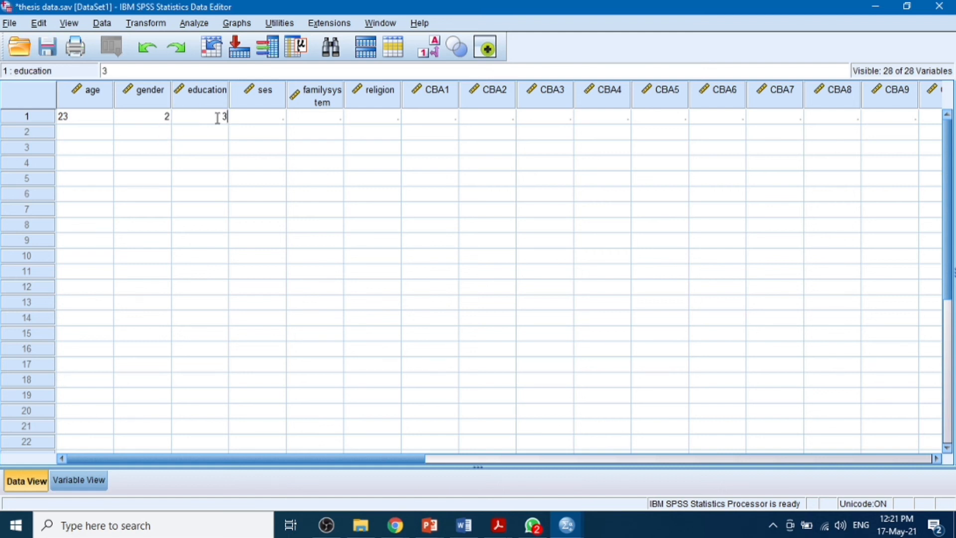
Toggle the value labels display on and off to compare the first case's codes with their labels
{"action": "left_click", "coordinate": [434, 52]}
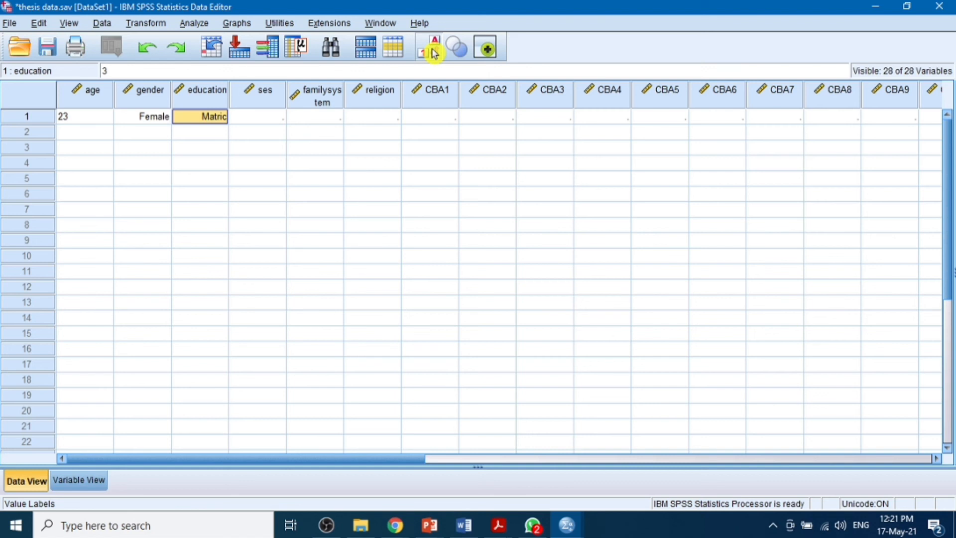
{"action": "left_click", "coordinate": [435, 52]}
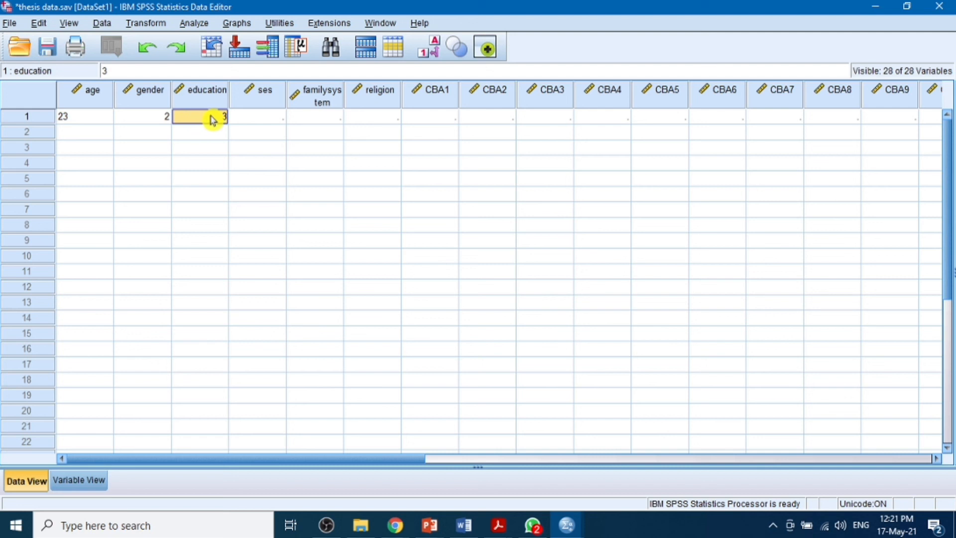
{"action": "left_click", "coordinate": [435, 54]}
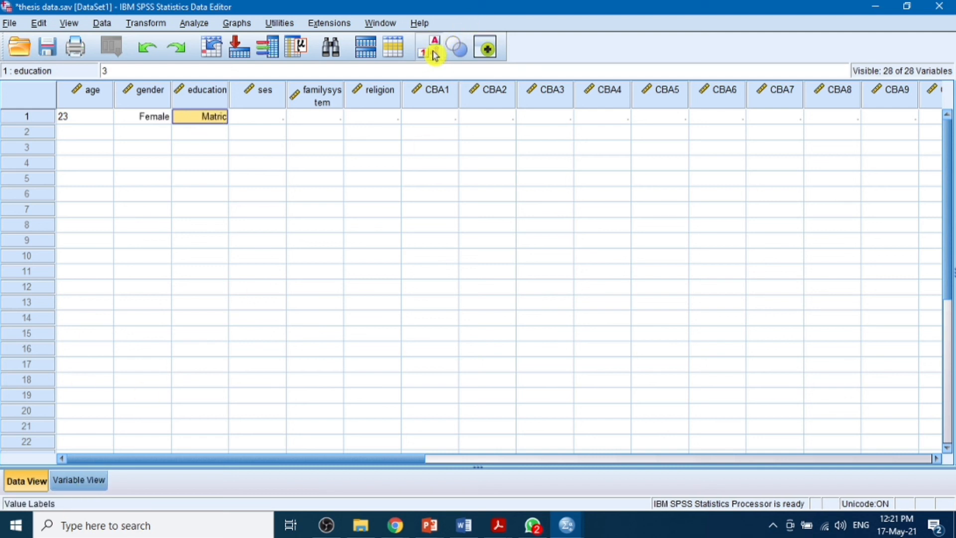
{"action": "left_click", "coordinate": [435, 53]}
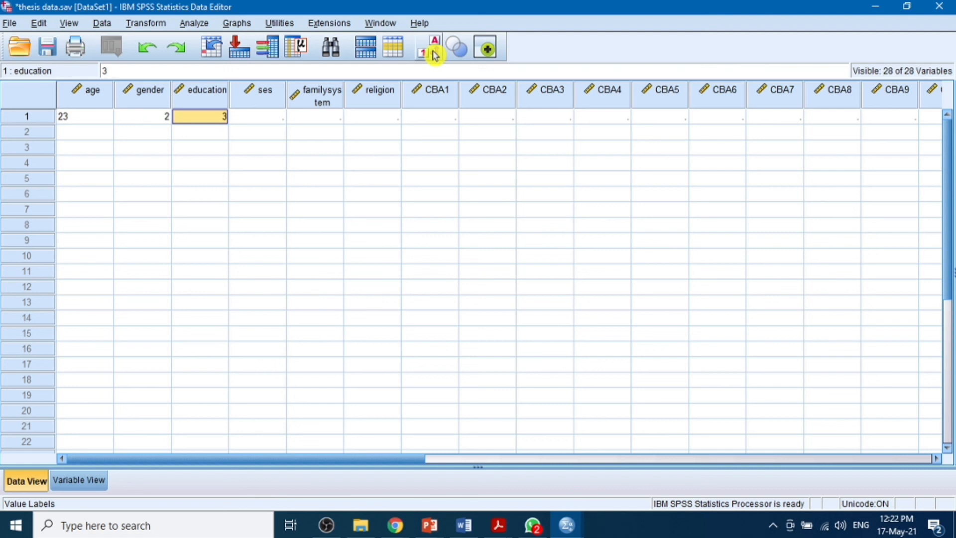
Enter ses 1 for the first case
{"action": "left_click", "coordinate": [265, 118]}
{"action": "type", "text": "1"}
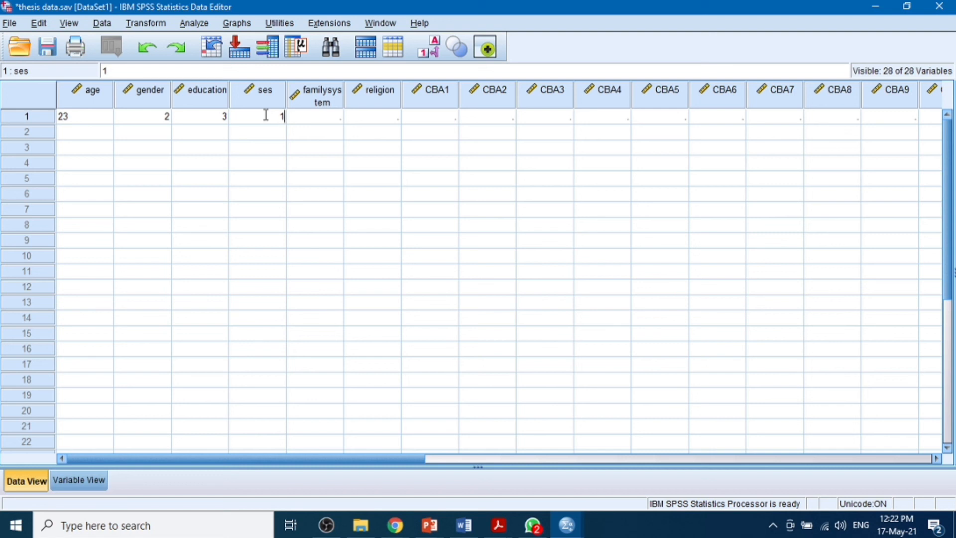
{"action": "key", "text": "Tab"}
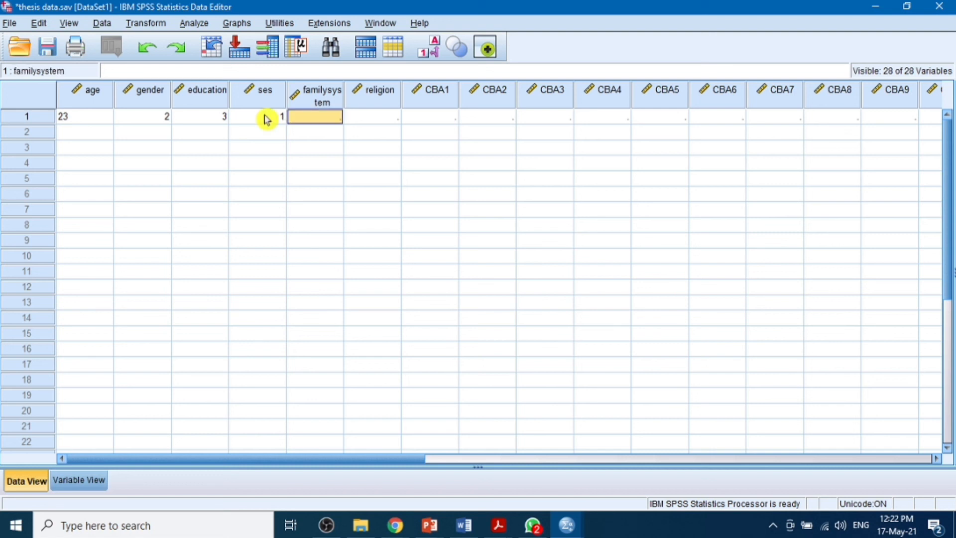
Enter familysystem 2 and religion 1 for the first case
{"action": "type", "text": "2"}
{"action": "key", "text": "Tab"}
{"action": "type", "text": "1"}
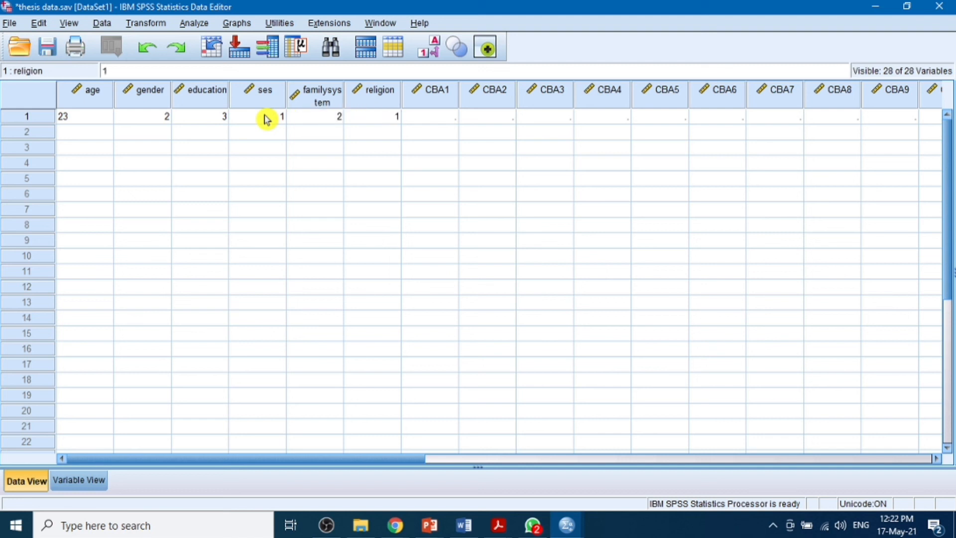
{"action": "key", "text": "Tab"}
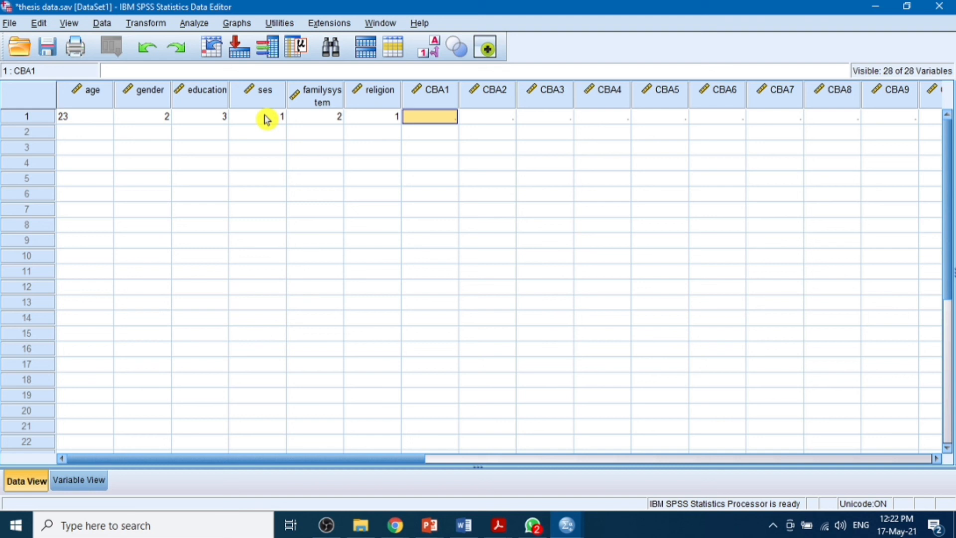
Enter 3, 2, 1, 4 and 2 for CBA1 through CBA5 in the first case
{"action": "type", "text": "3"}
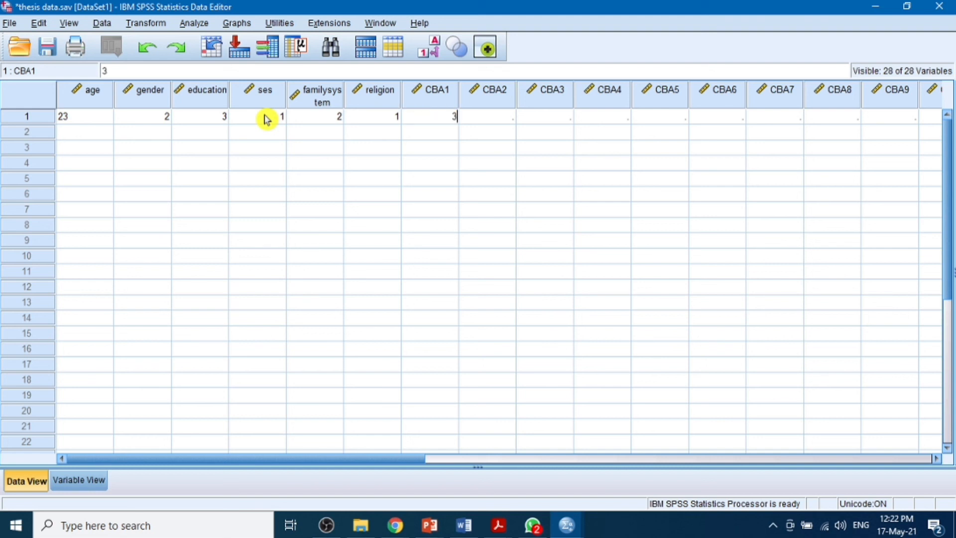
{"action": "key", "text": "Tab"}
{"action": "type", "text": "2"}
{"action": "key", "text": "Tab"}
{"action": "type", "text": "1"}
{"action": "key", "text": "Tab"}
{"action": "type", "text": "4"}
{"action": "key", "text": "Tab"}
{"action": "type", "text": "2"}
{"action": "key", "text": "Tab"}
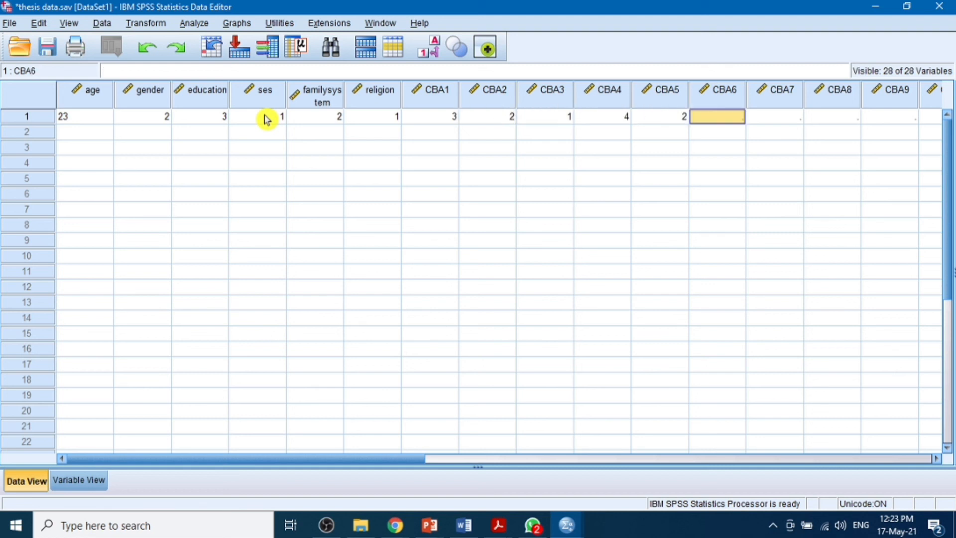
Enter 3 for CBA6 and 2 for CBA7 in the first case
{"action": "type", "text": "3"}
{"action": "key", "text": "Tab"}
{"action": "type", "text": "34"}
{"action": "key", "text": "Tab"}
{"action": "key", "text": "Left"}
{"action": "type", "text": "2"}
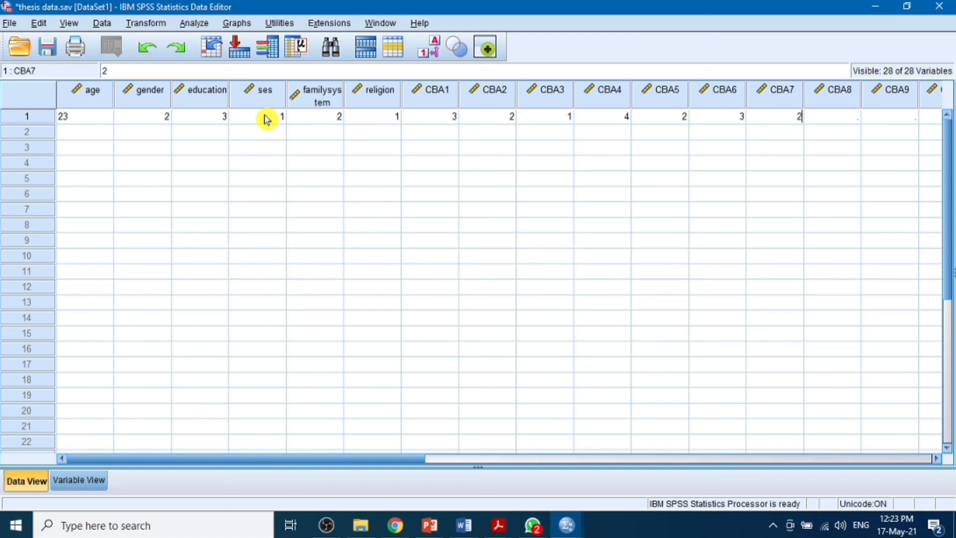
Enter 3 for each of CBA8 through CBA11 in the first case
{"action": "key", "text": "Tab"}
{"action": "type", "text": "3"}
{"action": "key", "text": "Tab"}
{"action": "type", "text": "3"}
{"action": "key", "text": "Tab"}
{"action": "key", "text": "Tab"}
{"action": "type", "text": "3"}
{"action": "key", "text": "Left"}
{"action": "type", "text": "3"}
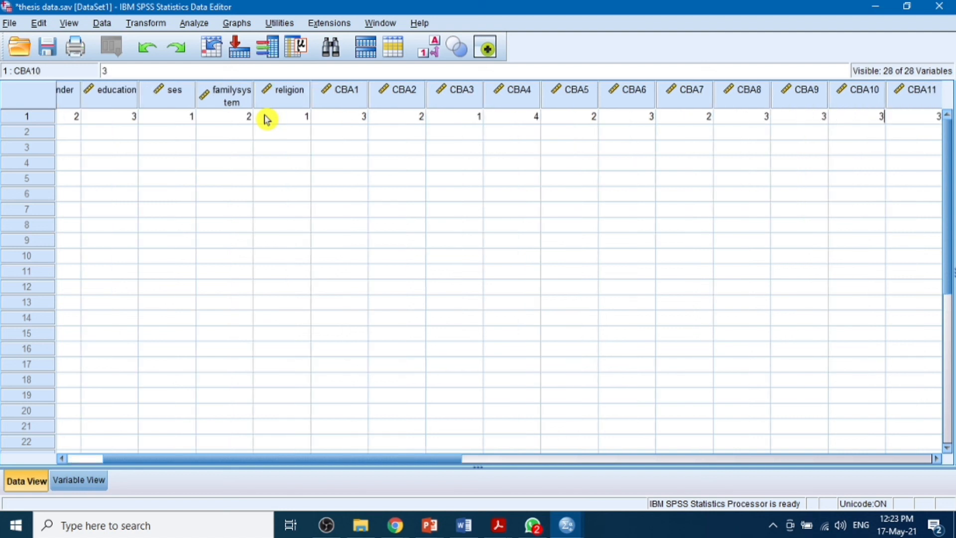
For the first case, enter 3 for CBA12 through CBA14, 2 for CBA15, CBA16 and CBE1, and 1 for CBE2
{"action": "key", "text": "Tab"}
{"action": "key", "text": "Tab"}
{"action": "type", "text": "3\t3\t3\t2\t2"}
{"action": "key", "text": "Tab"}
{"action": "type", "text": "21"}
{"action": "key", "text": "Tab"}
{"action": "type", "text": "1"}
{"action": "key", "text": "Tab"}
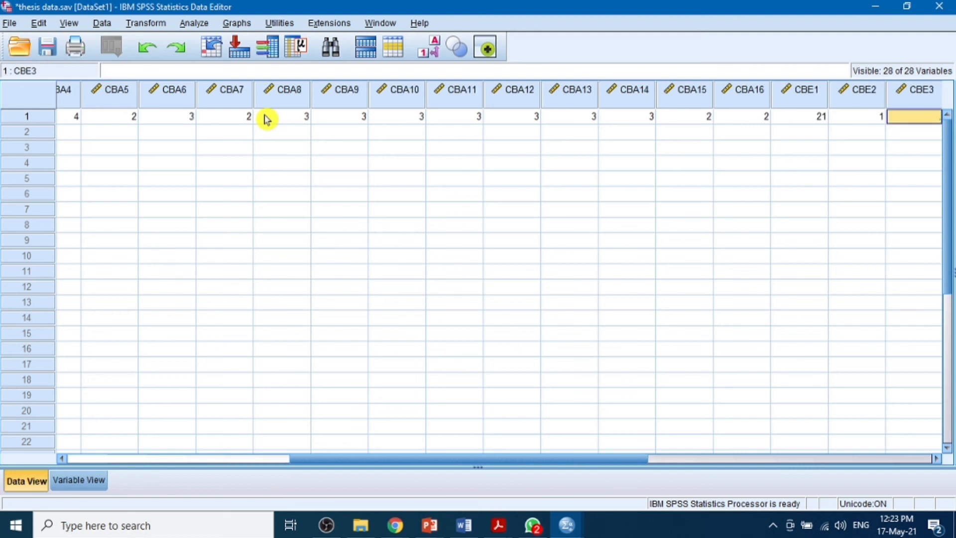
{"action": "key", "text": "Left"}
{"action": "key", "text": "Left"}
{"action": "type", "text": "2"}
Complete the first case with CBE3 2, PSE1 3, PSE2 3 and PSE3 4, leaving the undefined column after PSE3 empty
{"action": "key", "text": "Tab"}
{"action": "key", "text": "Tab"}
{"action": "type", "text": "2\t3\t3\t4\t3"}
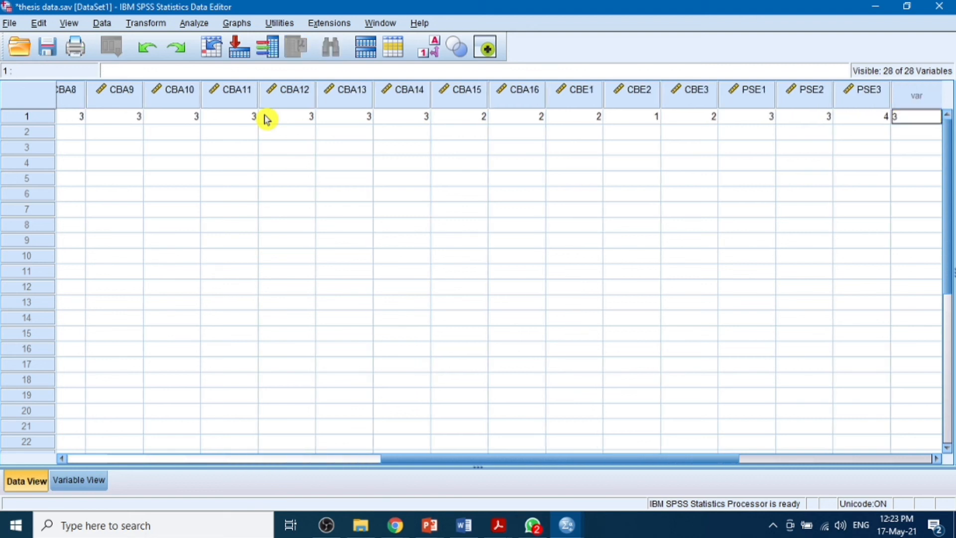
{"action": "key", "text": "BackSpace"}
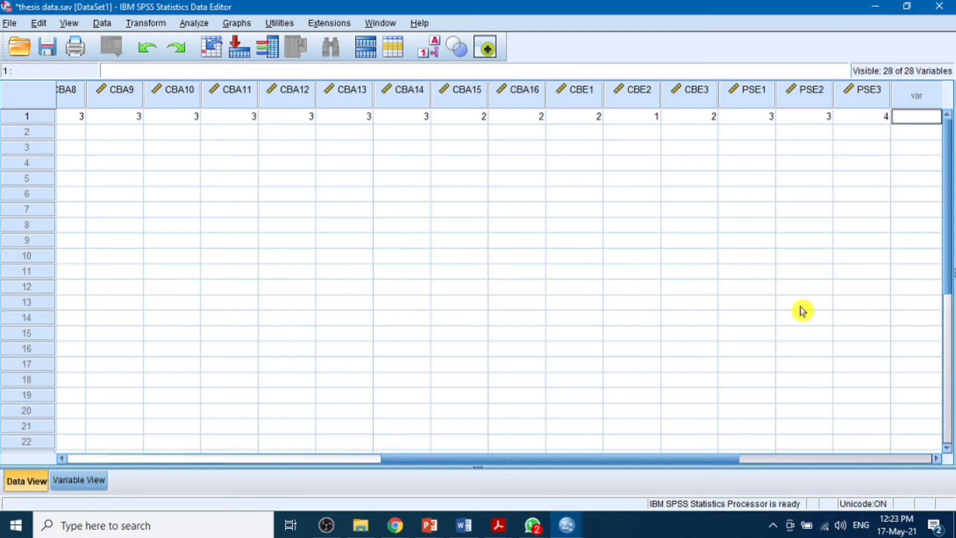
{"action": "left_click_drag", "start_coordinate": [667, 462], "coordinate": [730, 462]}
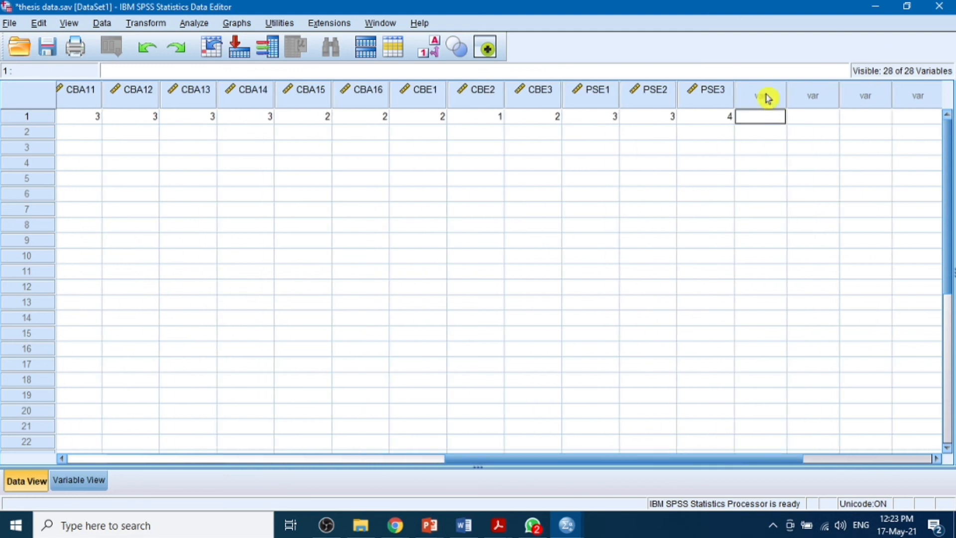
Start the second case with age 60, gender 1 and education 1
{"action": "left_click_drag", "start_coordinate": [661, 465], "coordinate": [247, 491]}
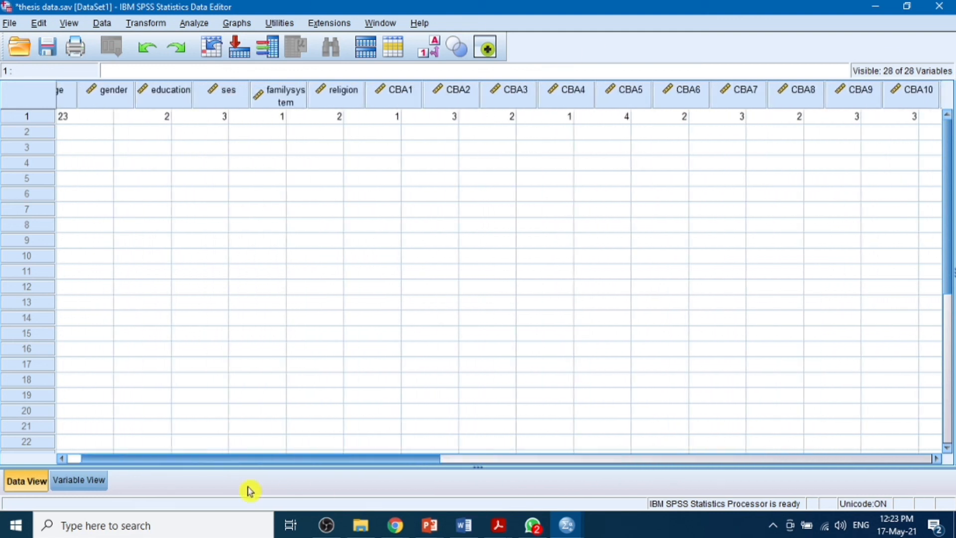
{"action": "left_click", "coordinate": [73, 136]}
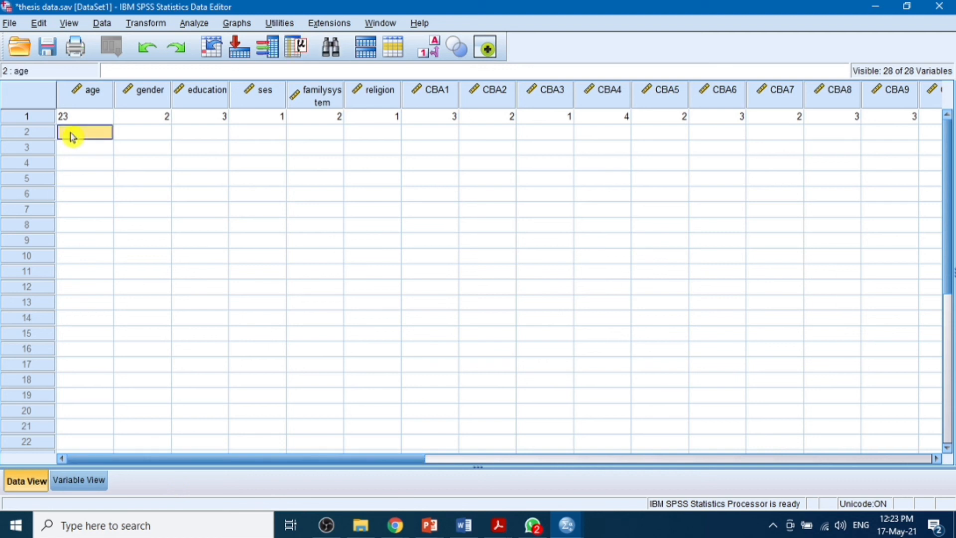
{"action": "type", "text": "67"}
{"action": "key", "text": "BackSpace"}
{"action": "type", "text": "0"}
{"action": "key", "text": "Tab"}
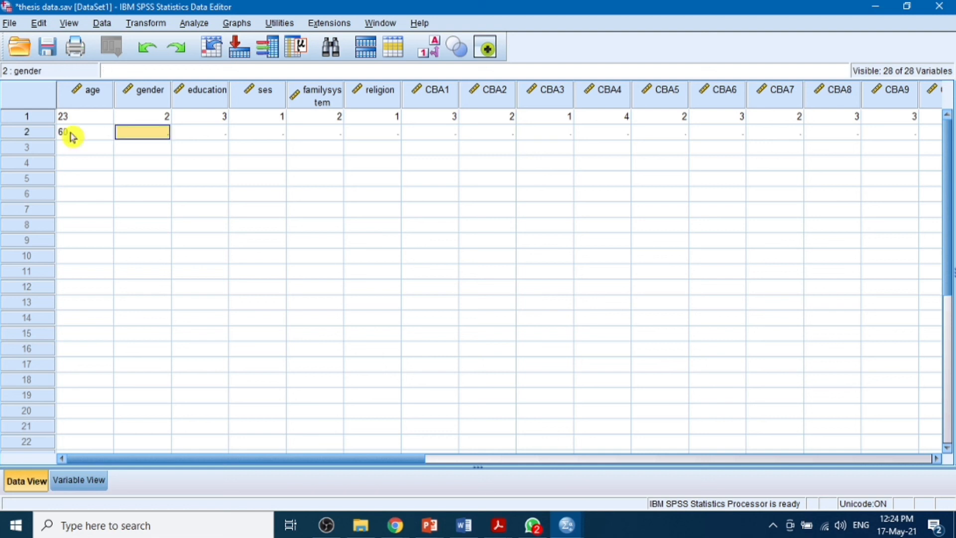
{"action": "type", "text": "1"}
{"action": "key", "text": "Tab"}
{"action": "type", "text": "1"}
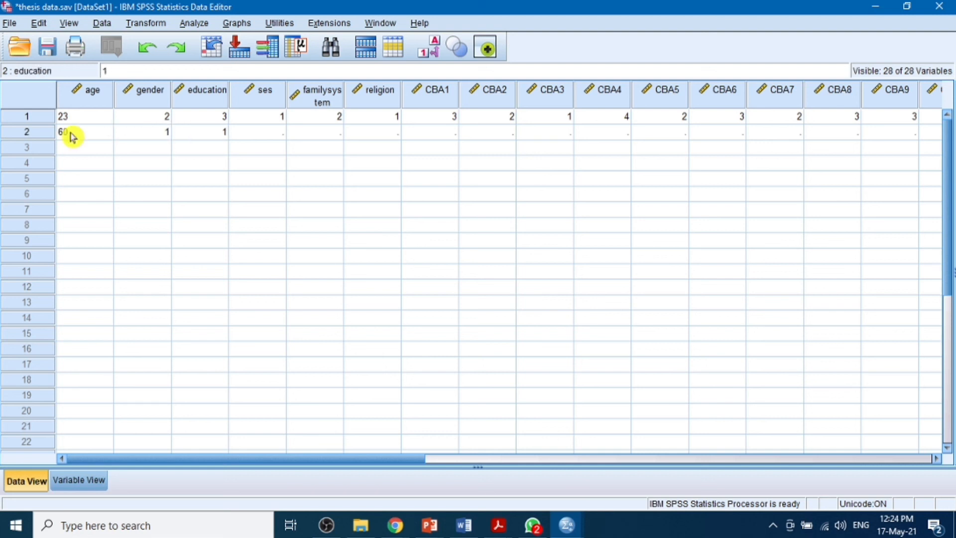
Enter ses 2, familysystem 1 and religion 2 for the second case
{"action": "key", "text": "Tab"}
{"action": "type", "text": "2"}
{"action": "key", "text": "Tab"}
{"action": "type", "text": "1"}
{"action": "key", "text": "Tab"}
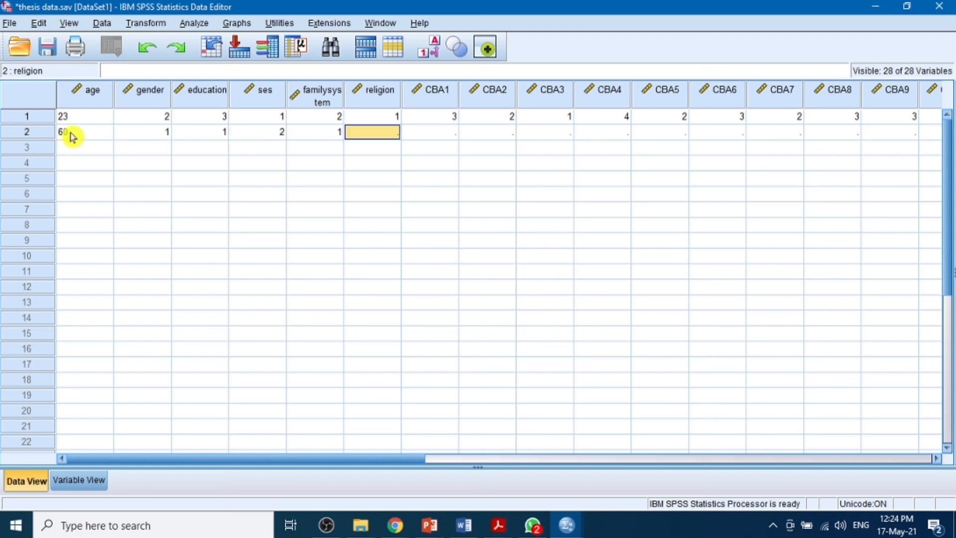
{"action": "type", "text": "2"}
{"action": "key", "text": "Tab"}
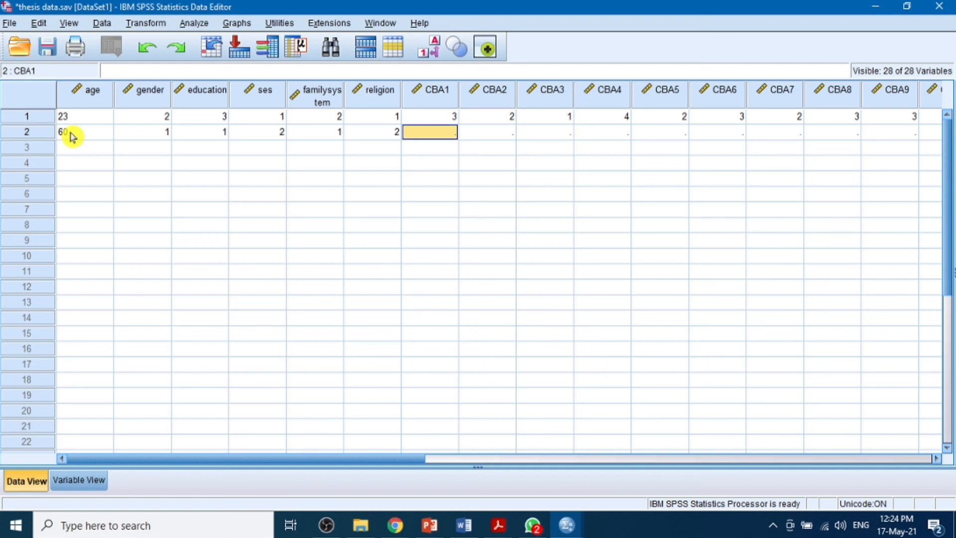
Enter 4, 4, 4, 1, 1, 3, 3, 1, 3 and 4 for CBA1 through CBA10 in the second case
{"action": "type", "text": "4\t4\t4\t1\t1\t3\t3\t1"}
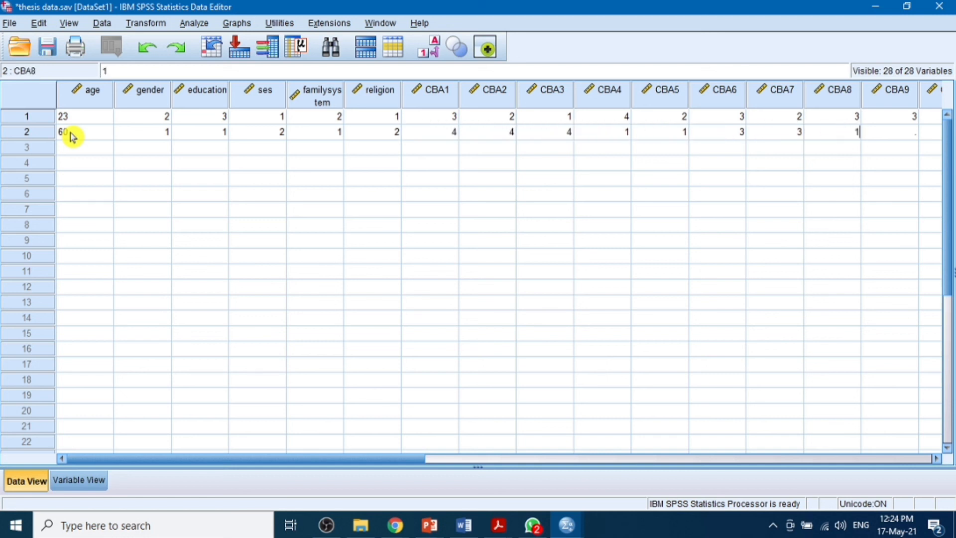
{"action": "key", "text": "Tab"}
{"action": "type", "text": "3"}
{"action": "key", "text": "Tab"}
{"action": "type", "text": "4"}
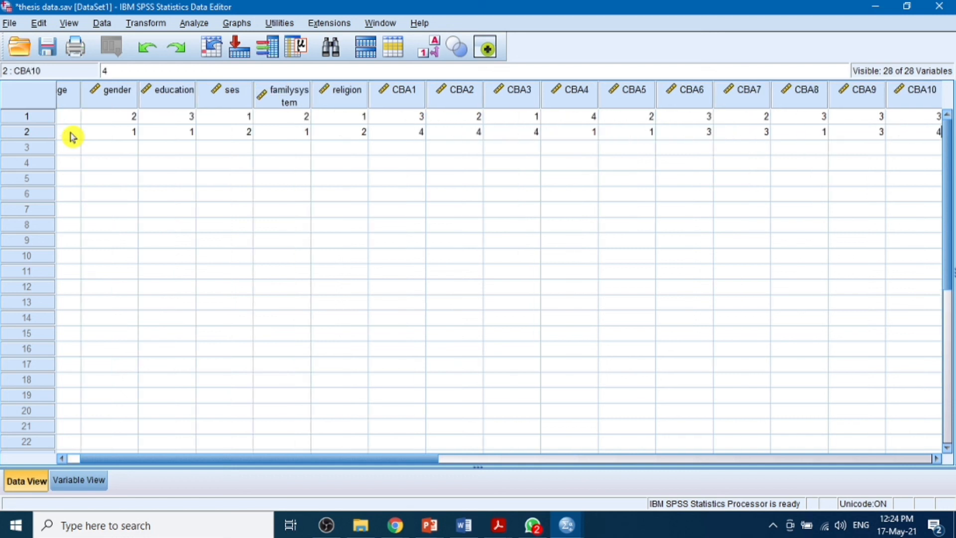
Review the rows of the first two cases and the CBE1 variable column across the data grid
{"action": "left_click_drag", "start_coordinate": [298, 459], "coordinate": [260, 462]}
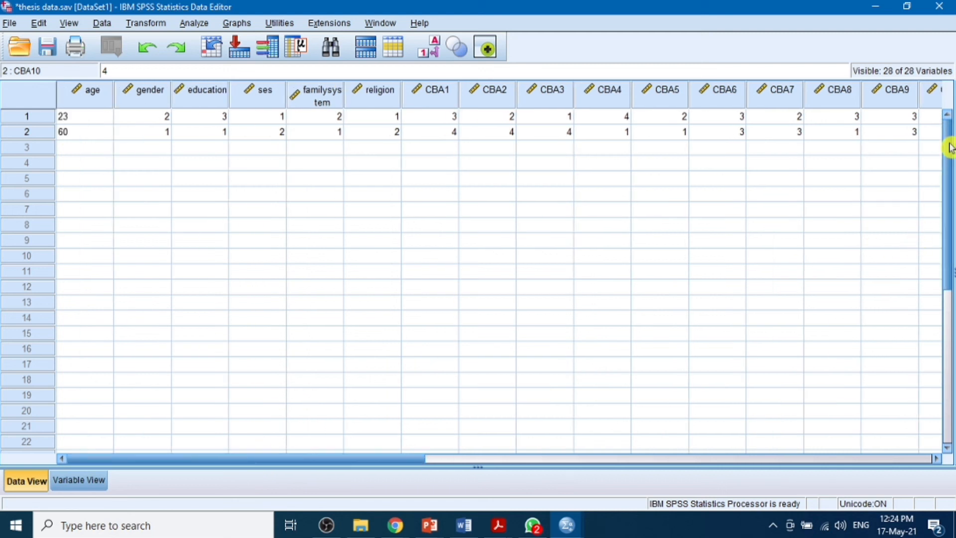
{"action": "left_click_drag", "start_coordinate": [950, 147], "coordinate": [751, 154]}
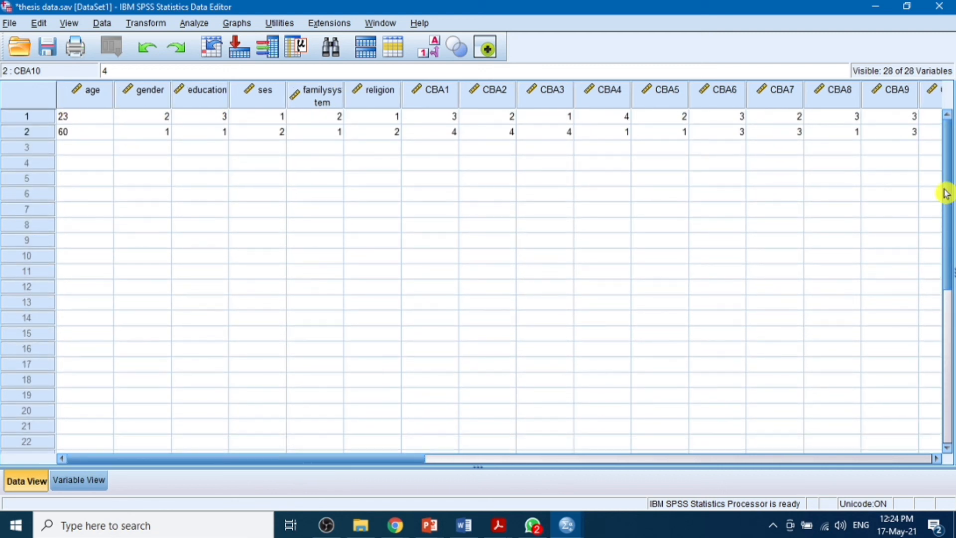
{"action": "left_click", "coordinate": [10, 117]}
{"action": "left_click", "coordinate": [13, 132]}
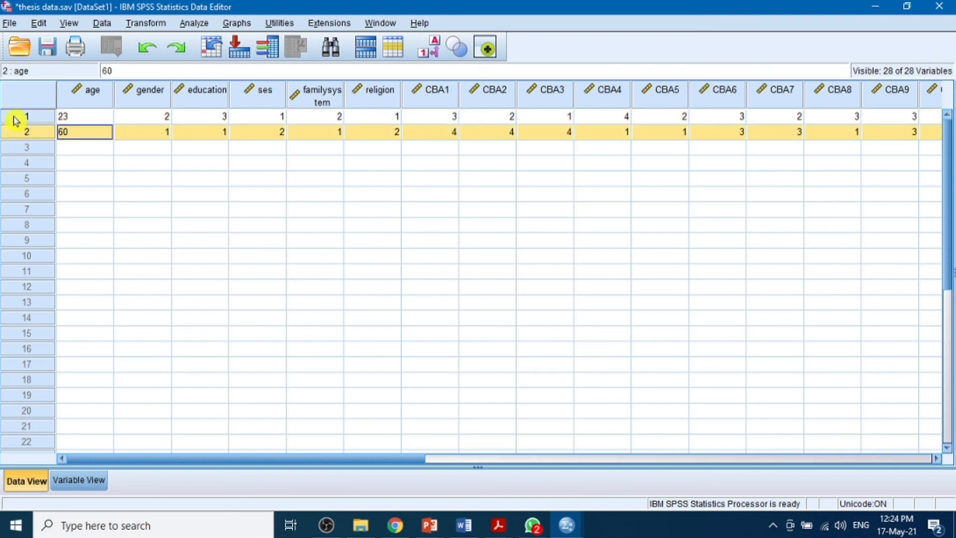
{"action": "left_click", "coordinate": [27, 118]}
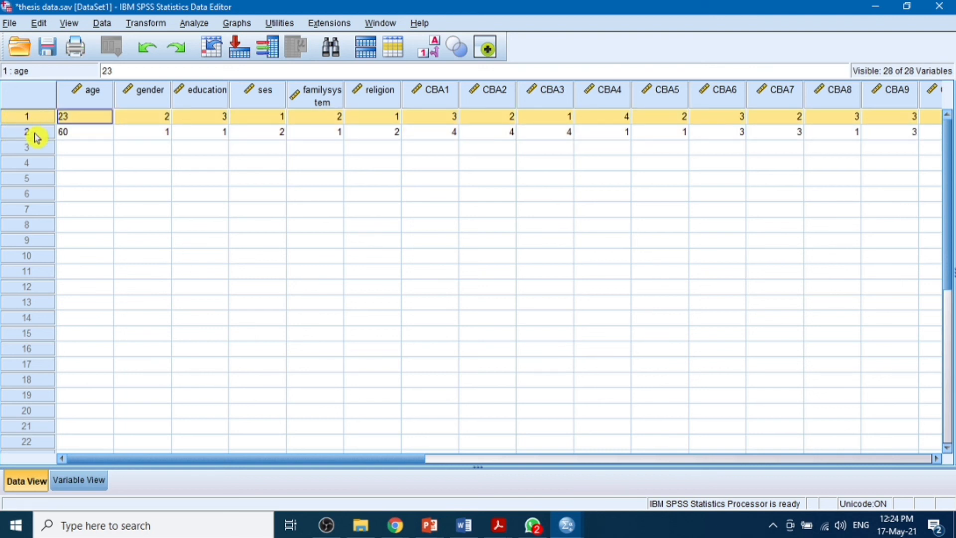
{"action": "left_click", "coordinate": [35, 134]}
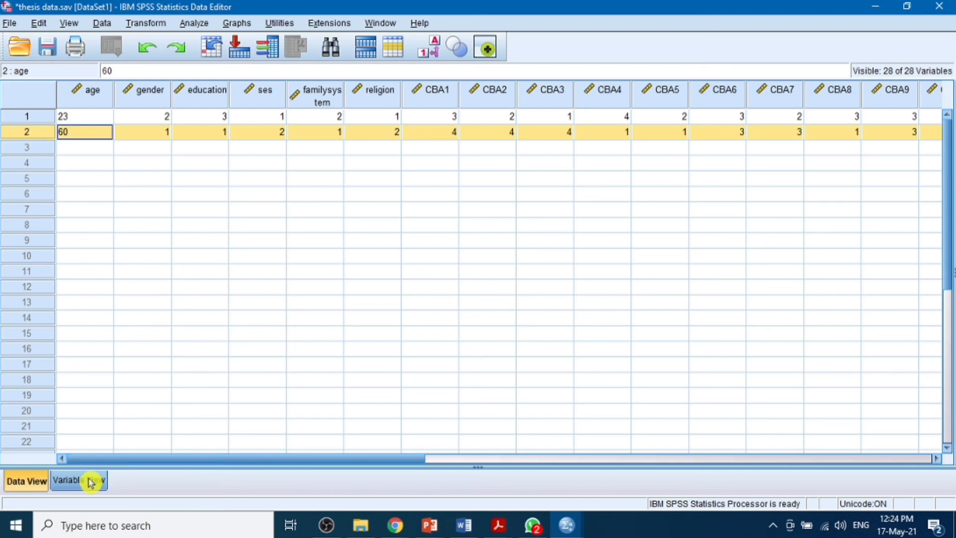
{"action": "left_click_drag", "start_coordinate": [207, 458], "coordinate": [546, 429]}
{"action": "left_click", "coordinate": [526, 100]}
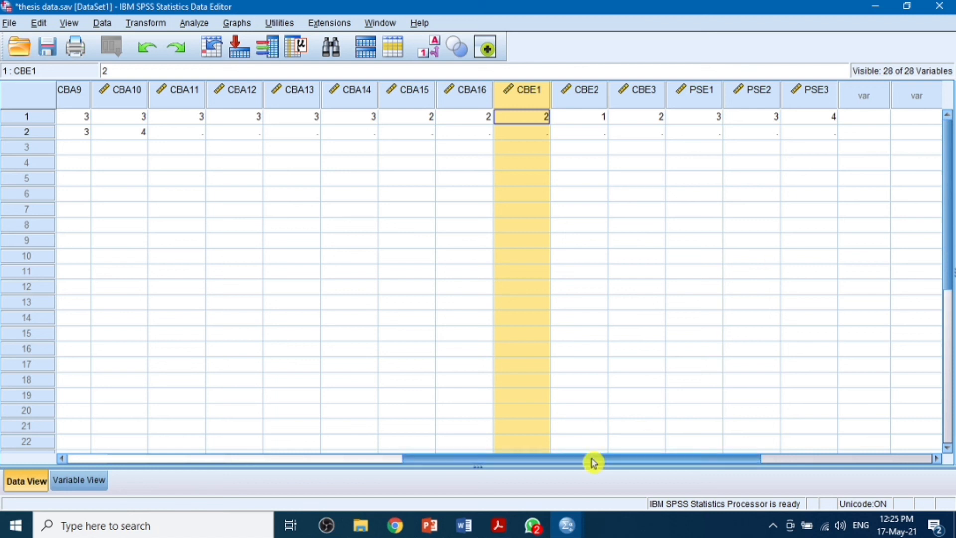
{"action": "left_click_drag", "start_coordinate": [593, 461], "coordinate": [152, 465]}
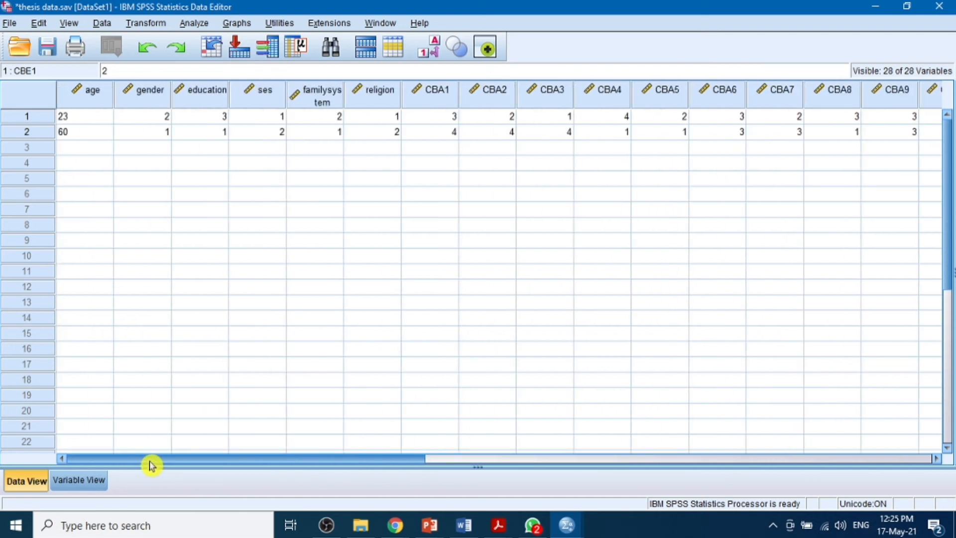